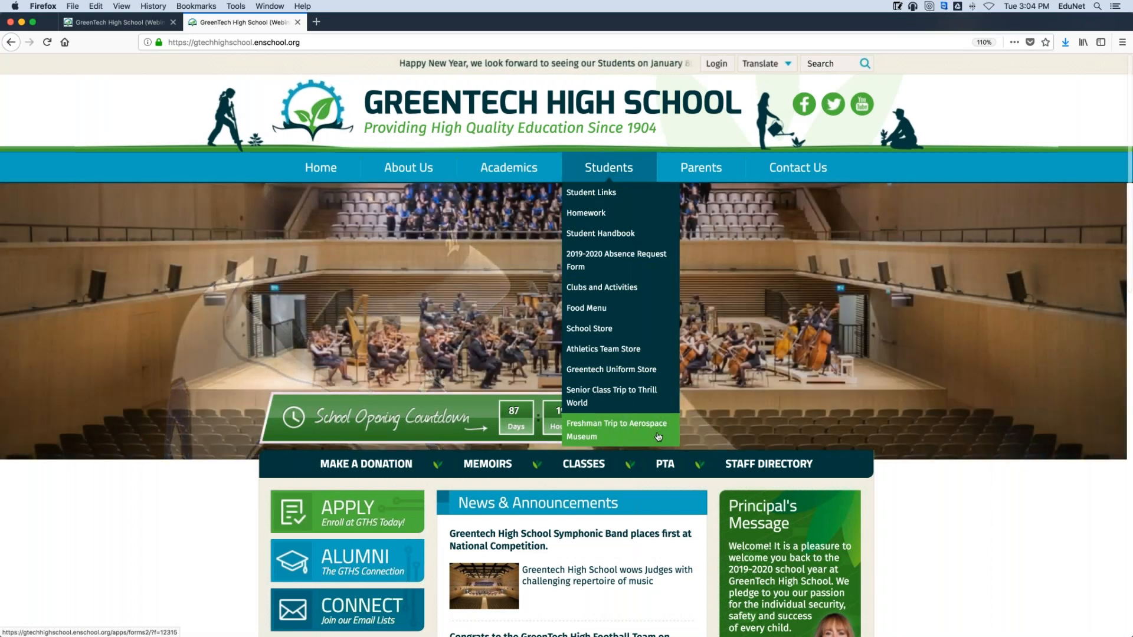
- Open the Freshman Trip to Aerospace Museum form and review its student, parent, payment and permission fields
{"action": "scroll", "coordinate": [646, 428], "scroll_direction": "down", "scroll_amount": 1}
{"action": "left_click", "coordinate": [651, 419]}
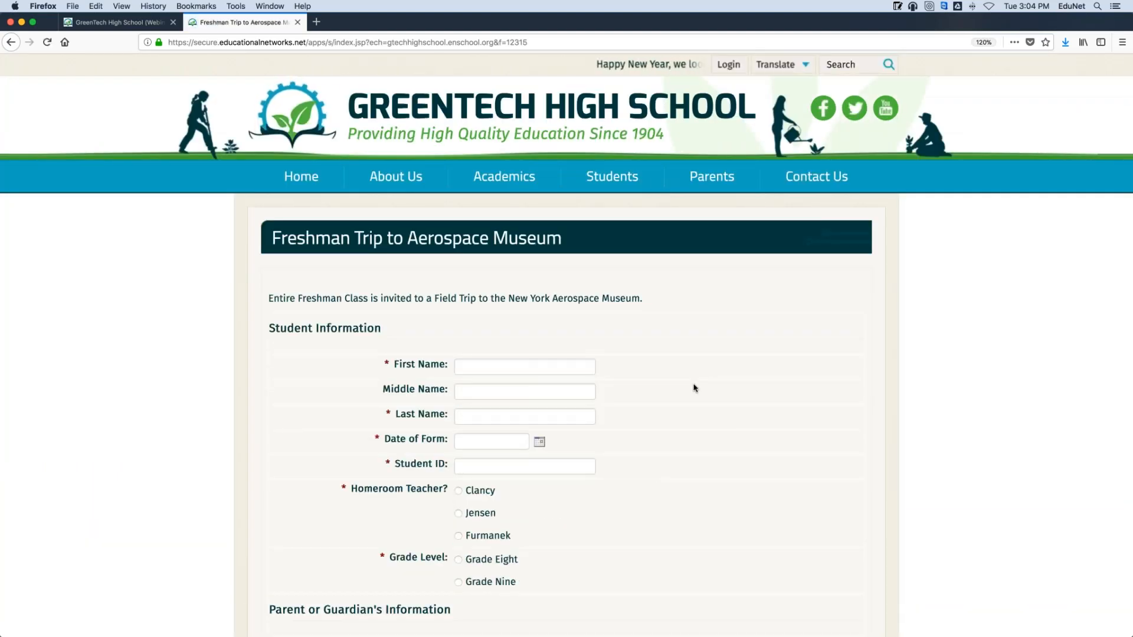
{"action": "scroll", "coordinate": [695, 388], "scroll_direction": "down", "scroll_amount": 2}
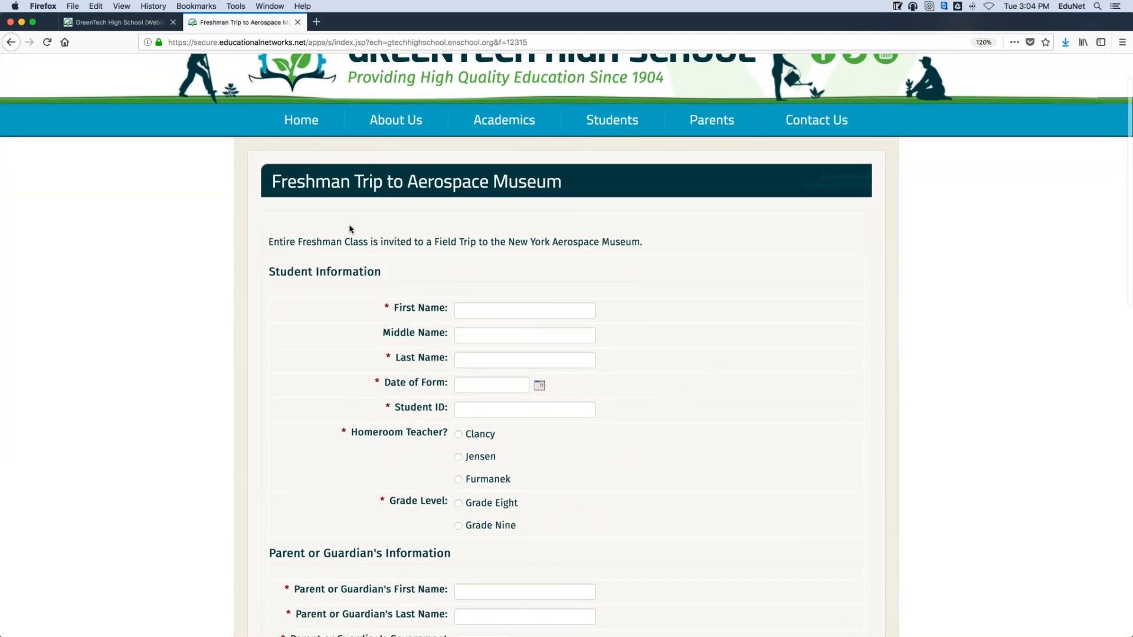
{"action": "scroll", "coordinate": [413, 391], "scroll_direction": "down", "scroll_amount": 2}
{"action": "scroll", "coordinate": [413, 391], "scroll_direction": "down", "scroll_amount": 6}
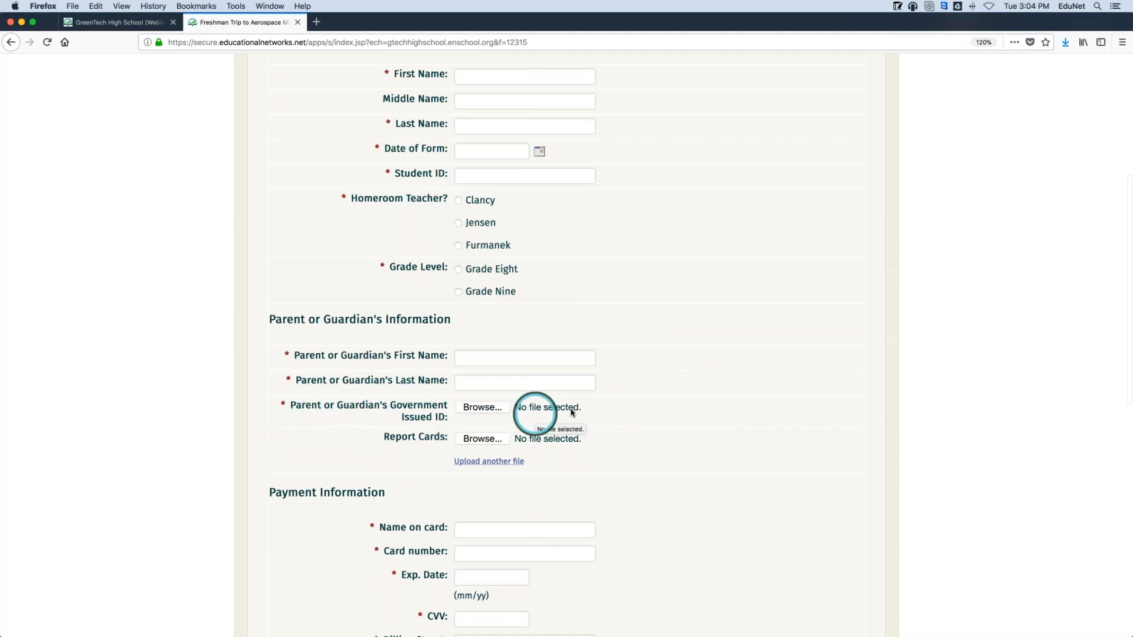
{"action": "scroll", "coordinate": [691, 374], "scroll_direction": "down", "scroll_amount": 10}
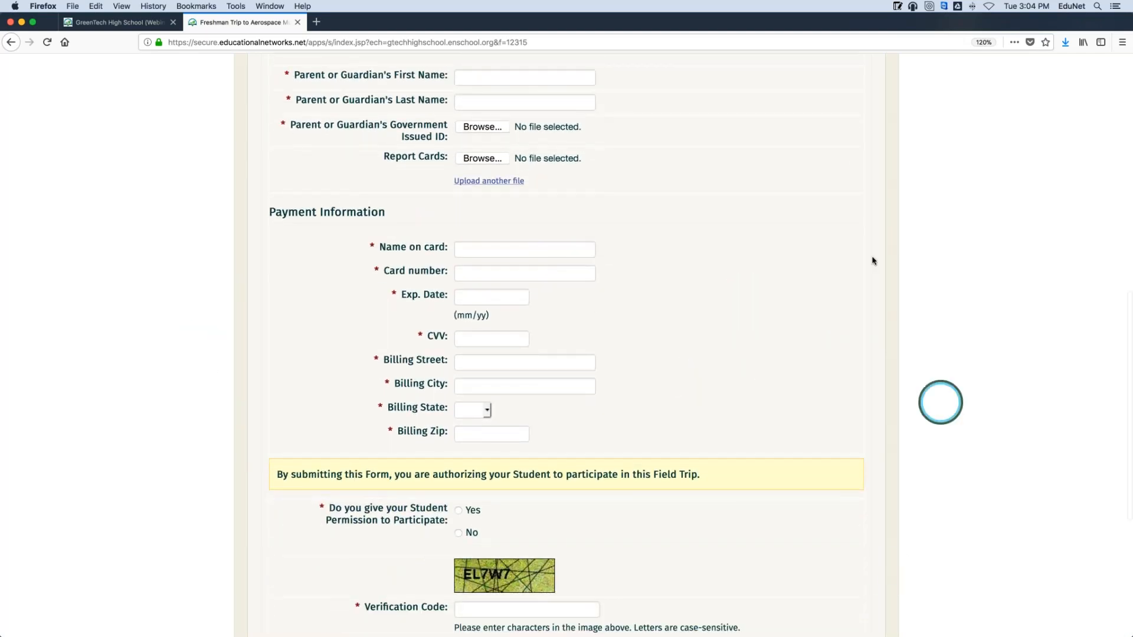
{"action": "scroll", "coordinate": [570, 415], "scroll_direction": "up", "scroll_amount": 12}
{"action": "scroll", "coordinate": [570, 417], "scroll_direction": "up", "scroll_amount": 7}
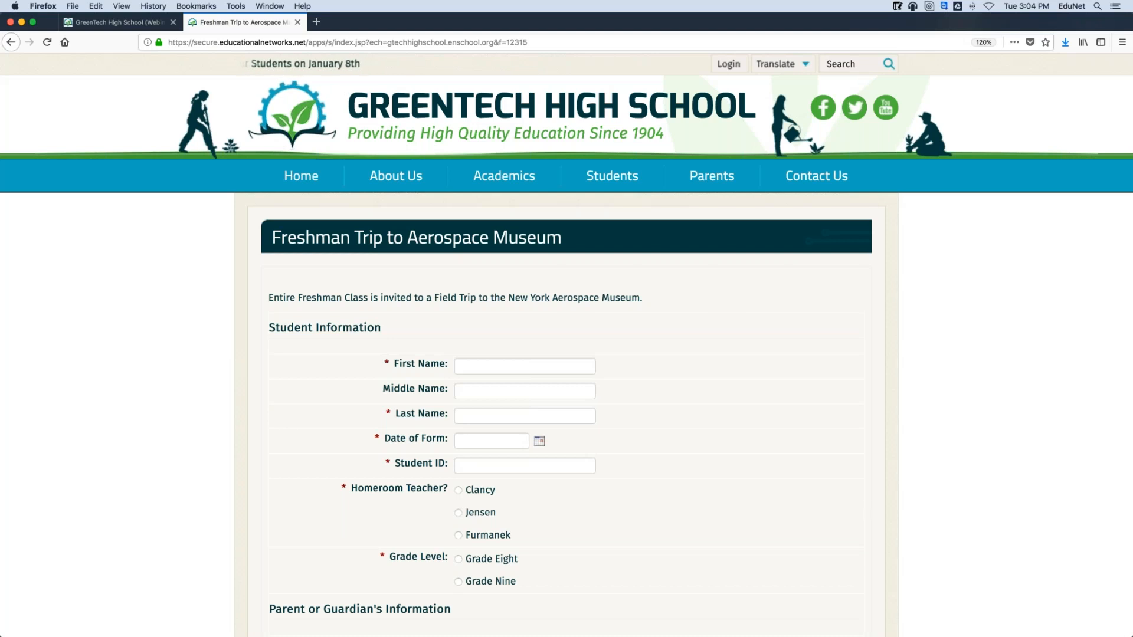
- Switch to the school's admin login page and log in with the account username and password
{"action": "left_click", "coordinate": [108, 25]}
{"action": "left_click", "coordinate": [500, 380]}
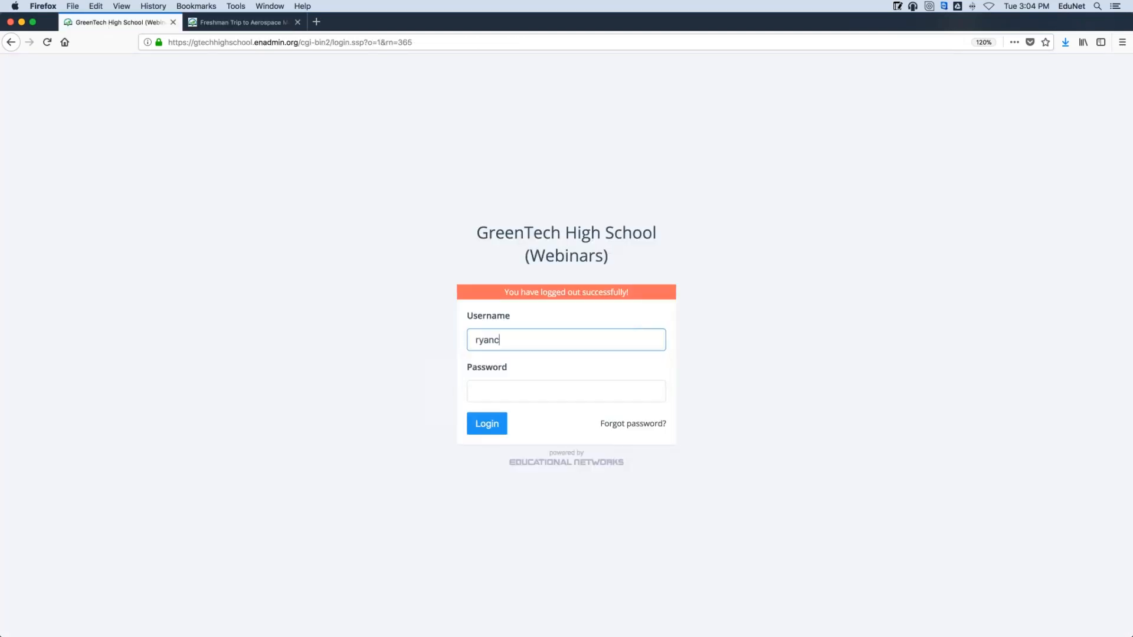
{"action": "left_click", "coordinate": [497, 436]}
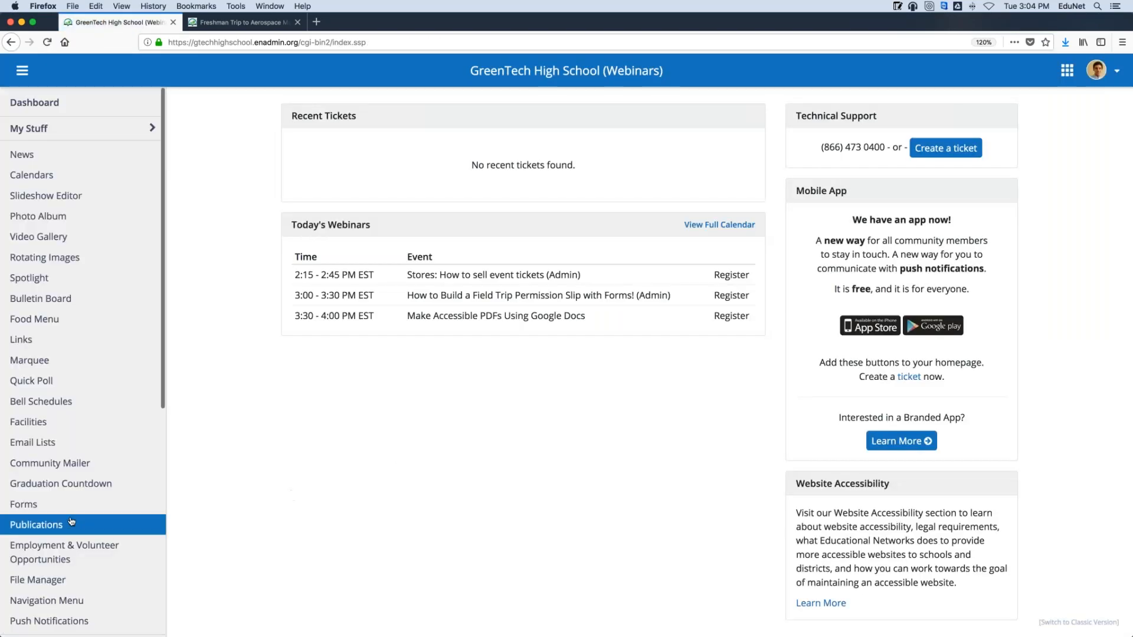
- Open the submissions of the School Year Application Form (Live) from the Forms list
{"action": "left_click", "coordinate": [73, 515]}
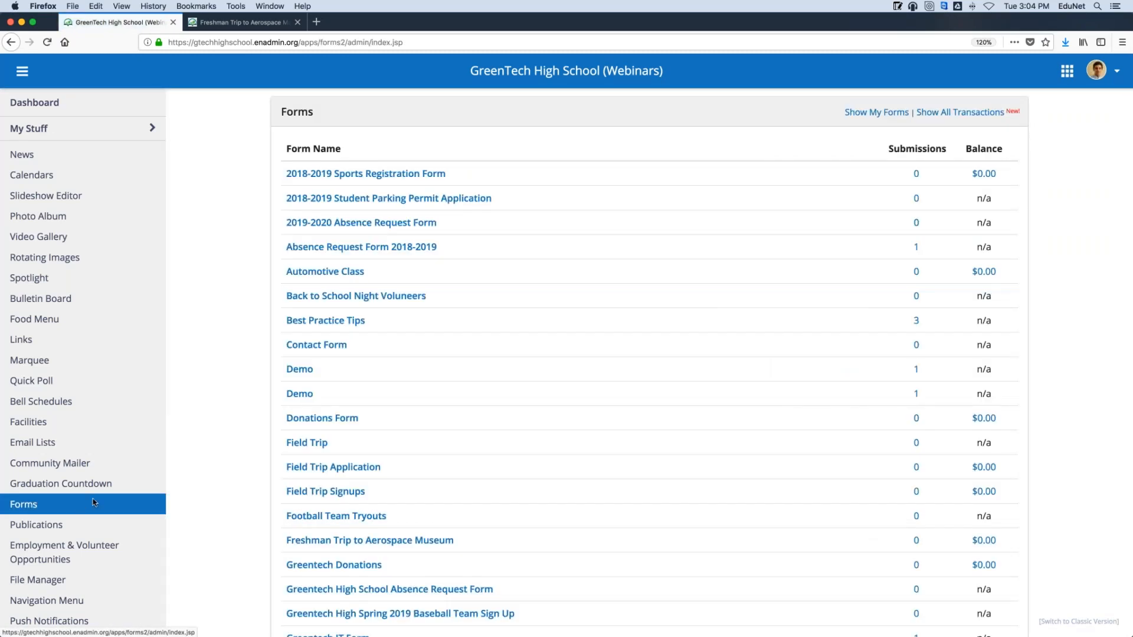
{"action": "scroll", "coordinate": [378, 219], "scroll_direction": "down", "scroll_amount": 3}
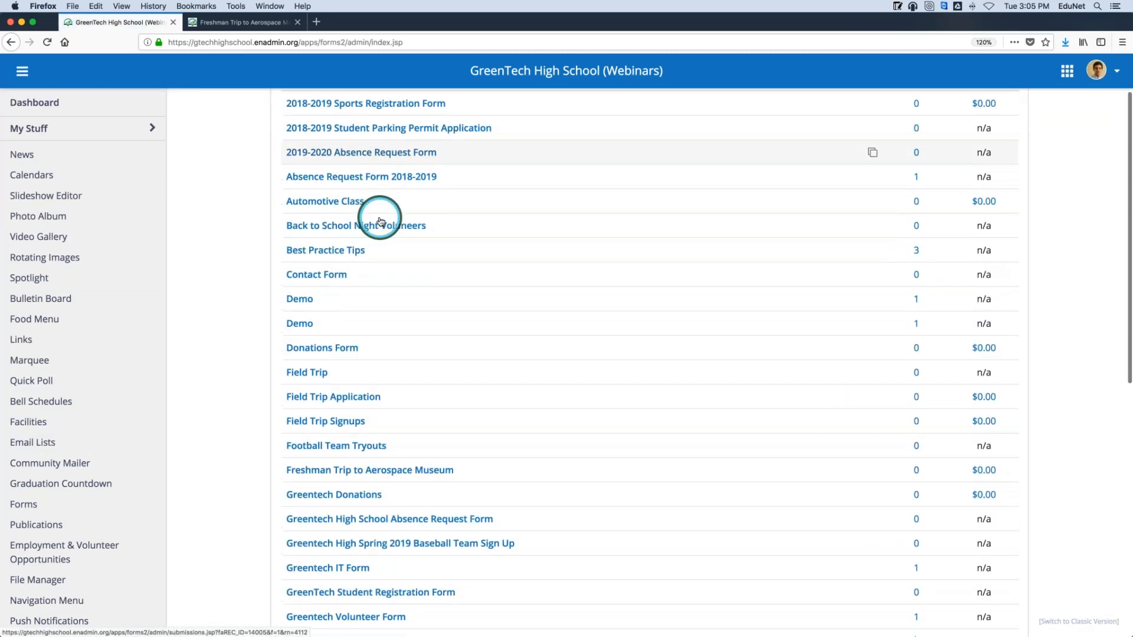
{"action": "scroll", "coordinate": [381, 221], "scroll_direction": "down", "scroll_amount": 10}
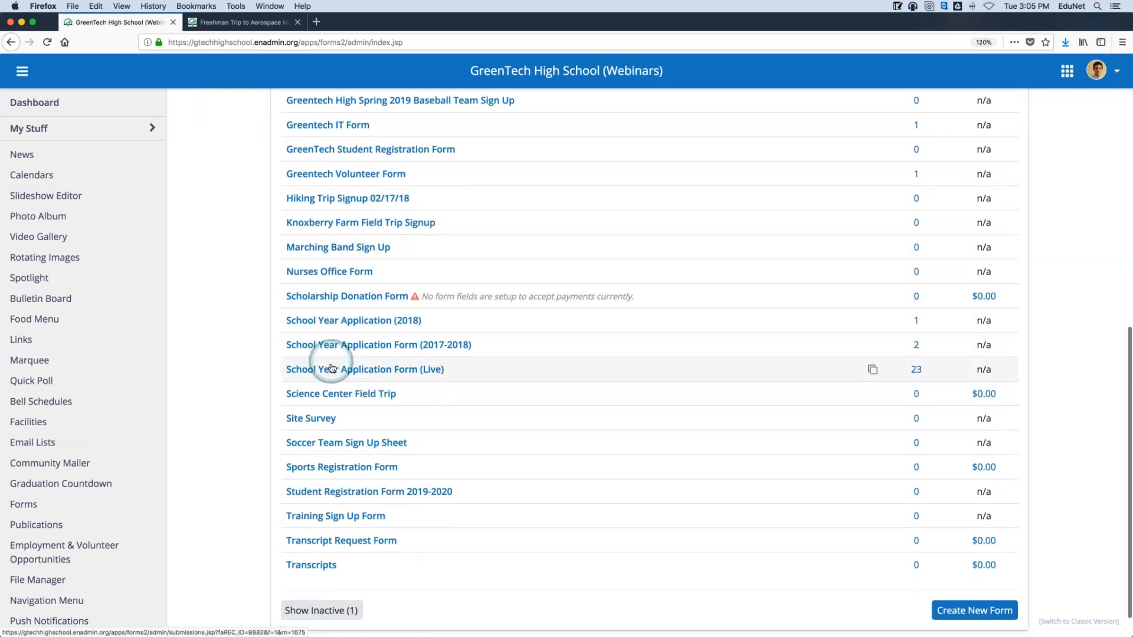
{"action": "left_click", "coordinate": [331, 370]}
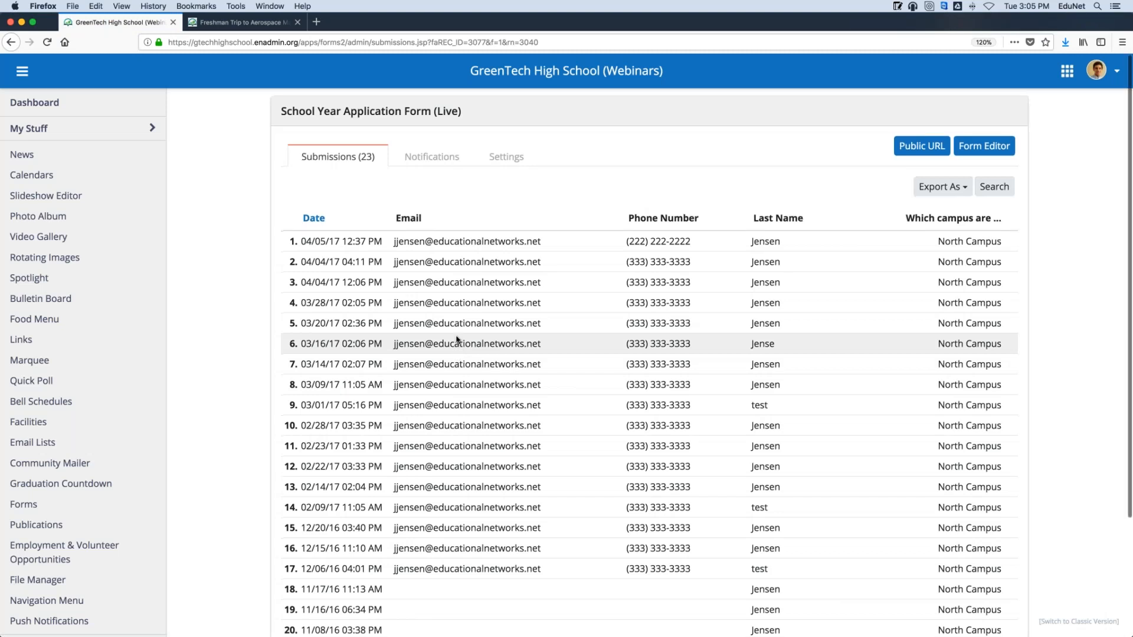
- Review the details of the submission dated 03/28/17, from student information to application status, and close it
{"action": "left_click", "coordinate": [476, 307]}
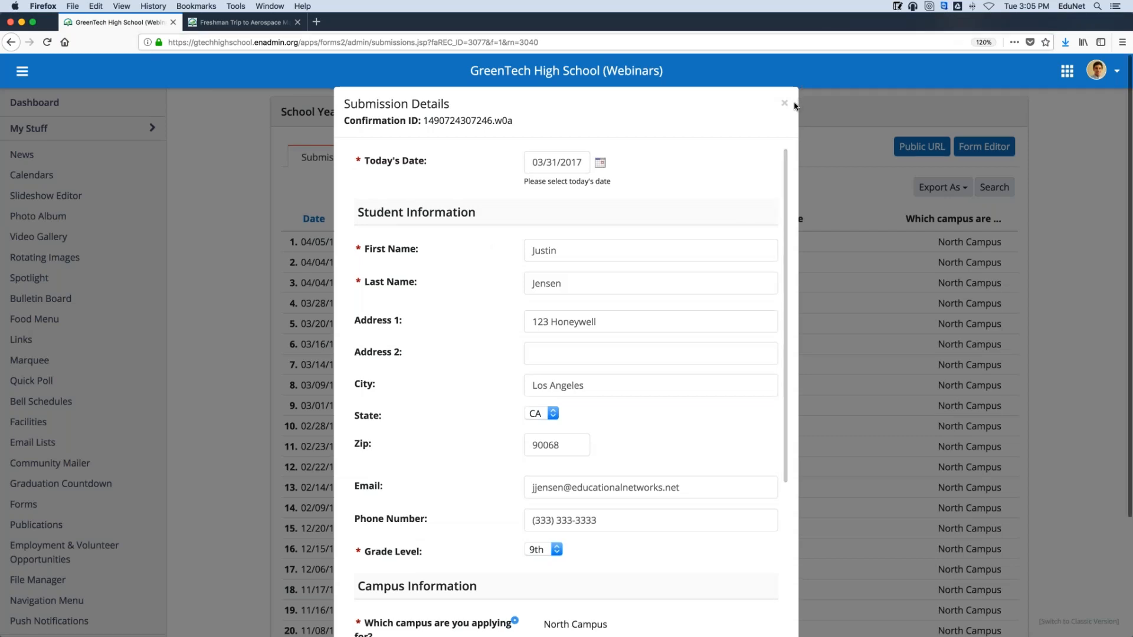
{"action": "scroll", "coordinate": [728, 142], "scroll_direction": "down", "scroll_amount": 10}
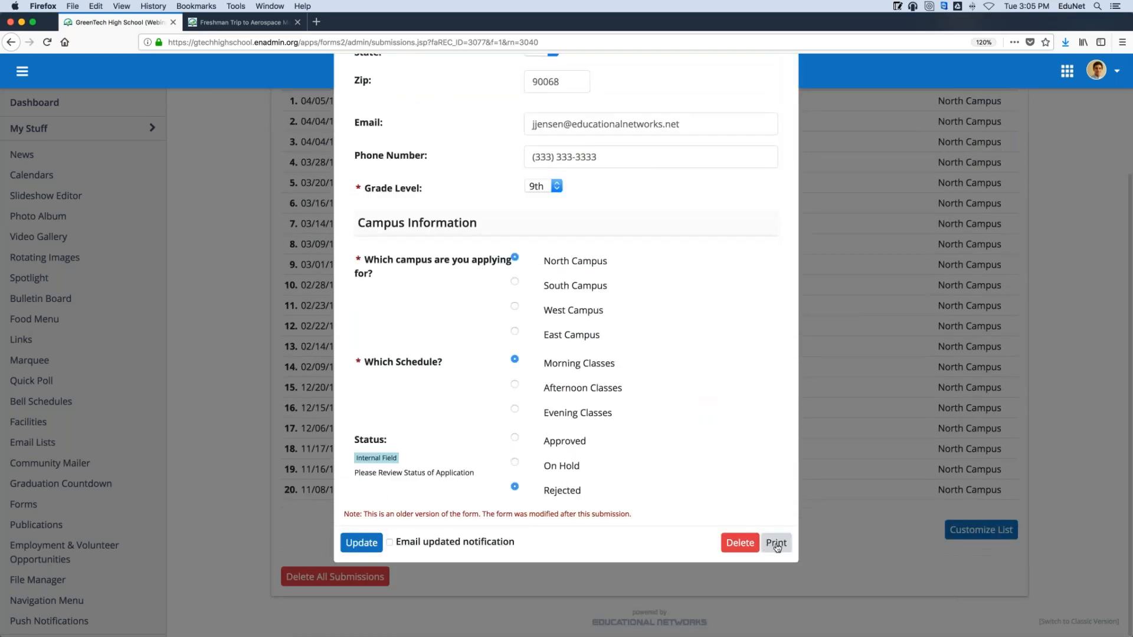
{"action": "scroll", "coordinate": [566, 295], "scroll_direction": "up", "scroll_amount": 5}
{"action": "scroll", "coordinate": [797, 74], "scroll_direction": "up", "scroll_amount": 3}
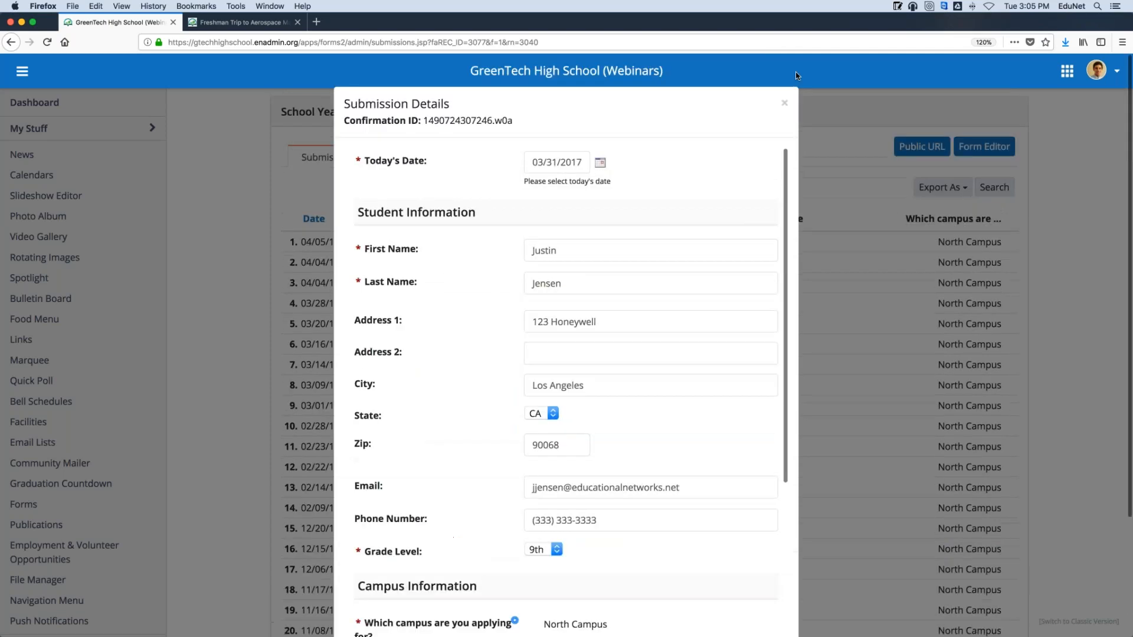
{"action": "left_click", "coordinate": [785, 103]}
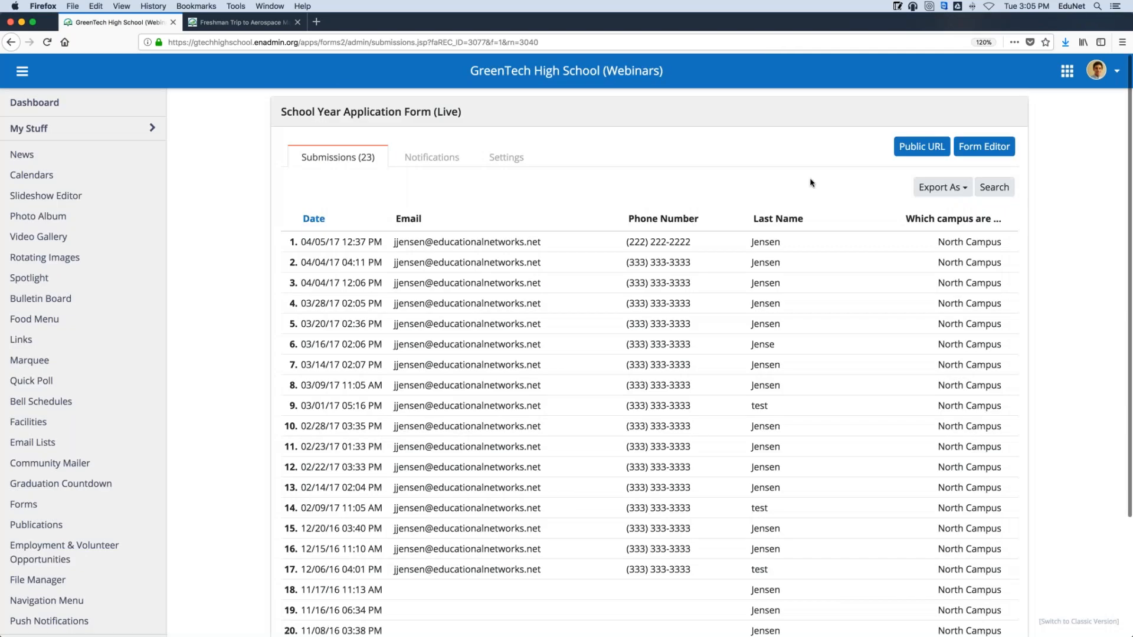
- Check the export formats offered for the submissions and look over the rest of the submissions list
{"action": "left_click", "coordinate": [920, 190]}
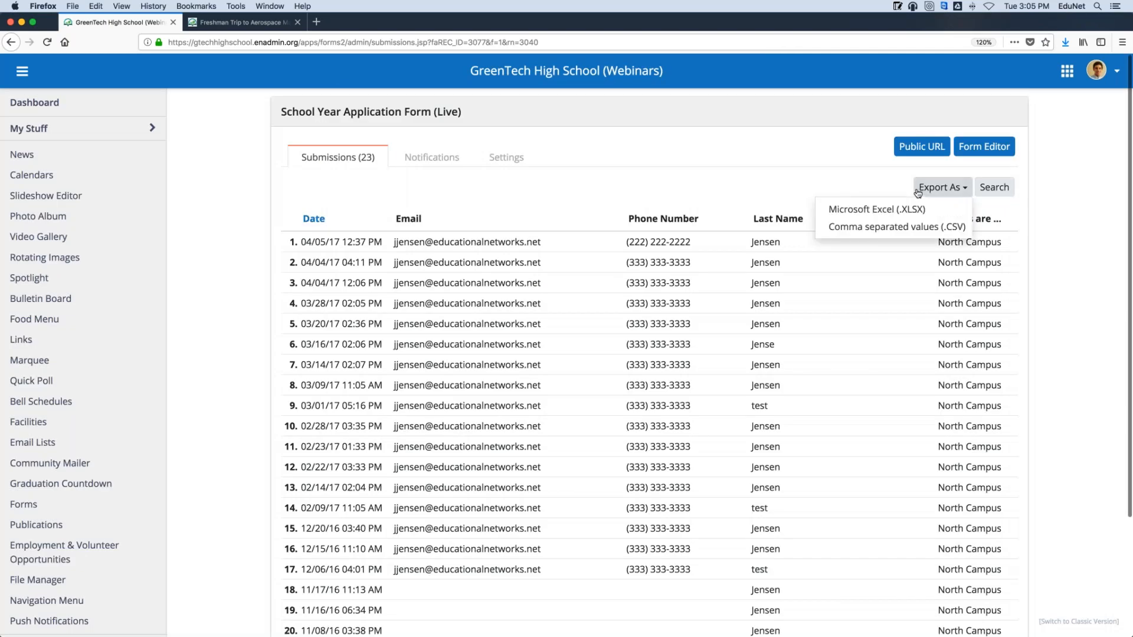
{"action": "left_click", "coordinate": [854, 218]}
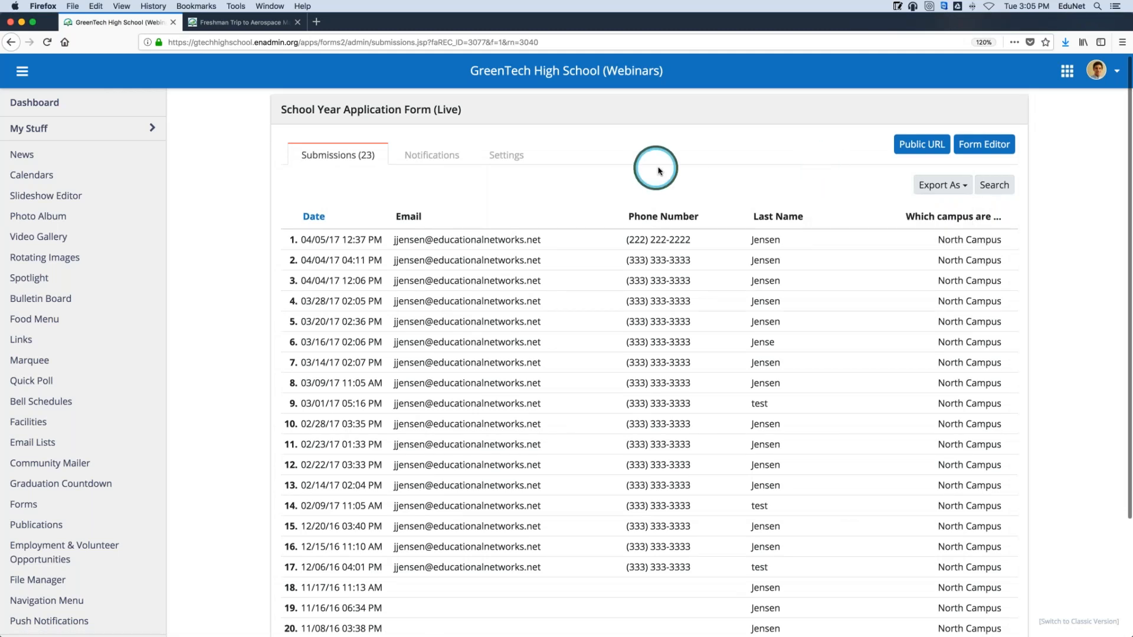
{"action": "scroll", "coordinate": [656, 166], "scroll_direction": "down", "scroll_amount": 5}
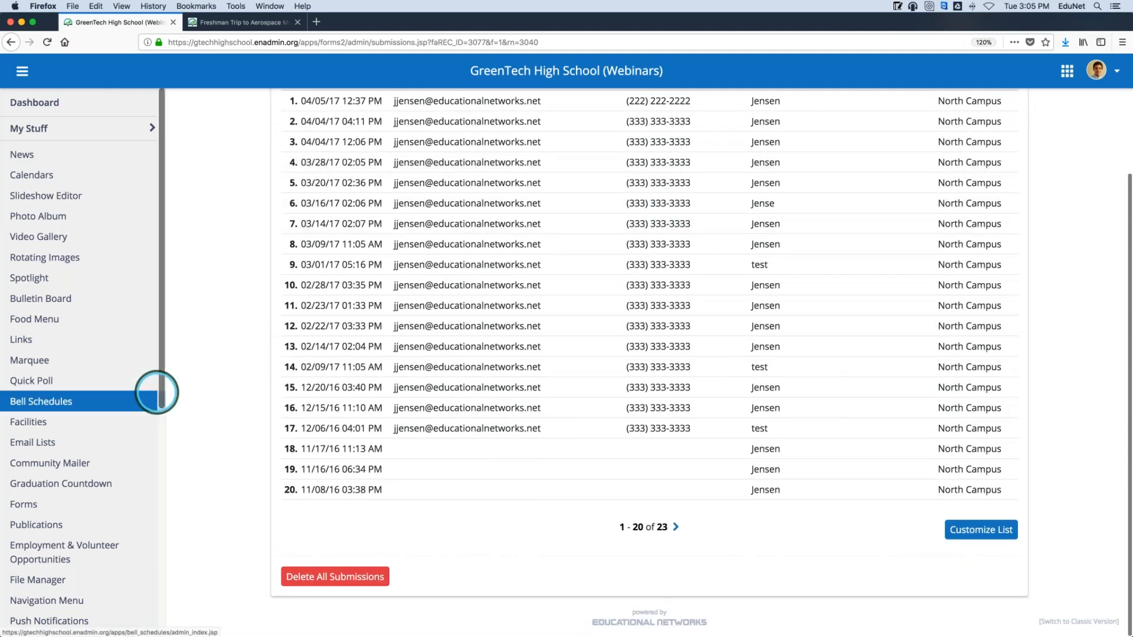
- Return to the list of all forms and start creating a new form
{"action": "left_click", "coordinate": [36, 504]}
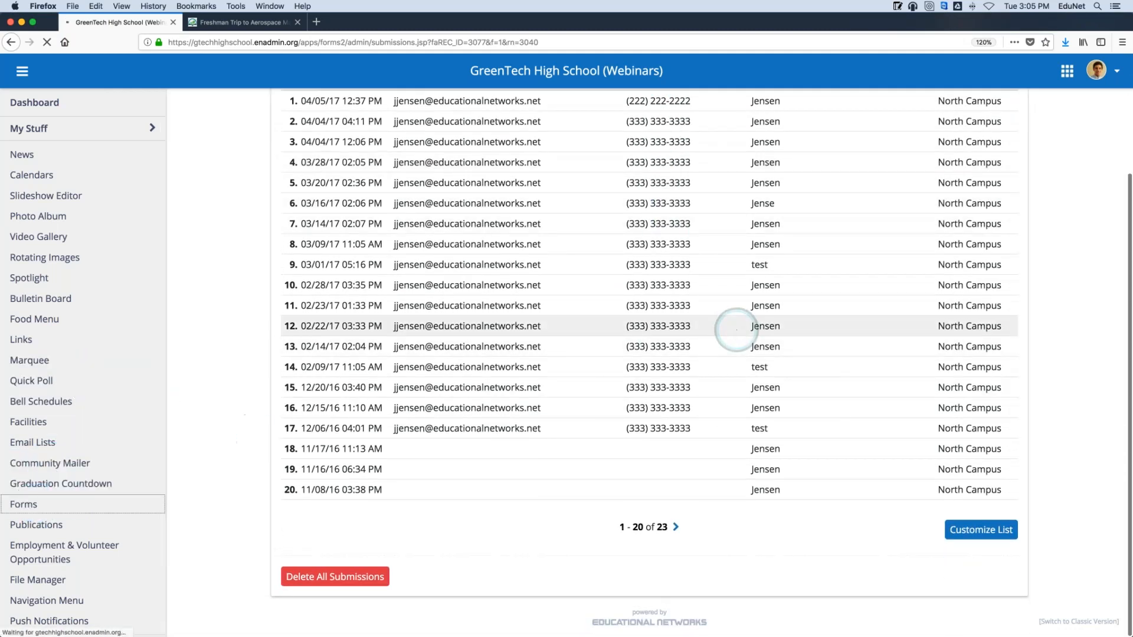
{"action": "scroll", "coordinate": [767, 329], "scroll_direction": "down", "scroll_amount": 12}
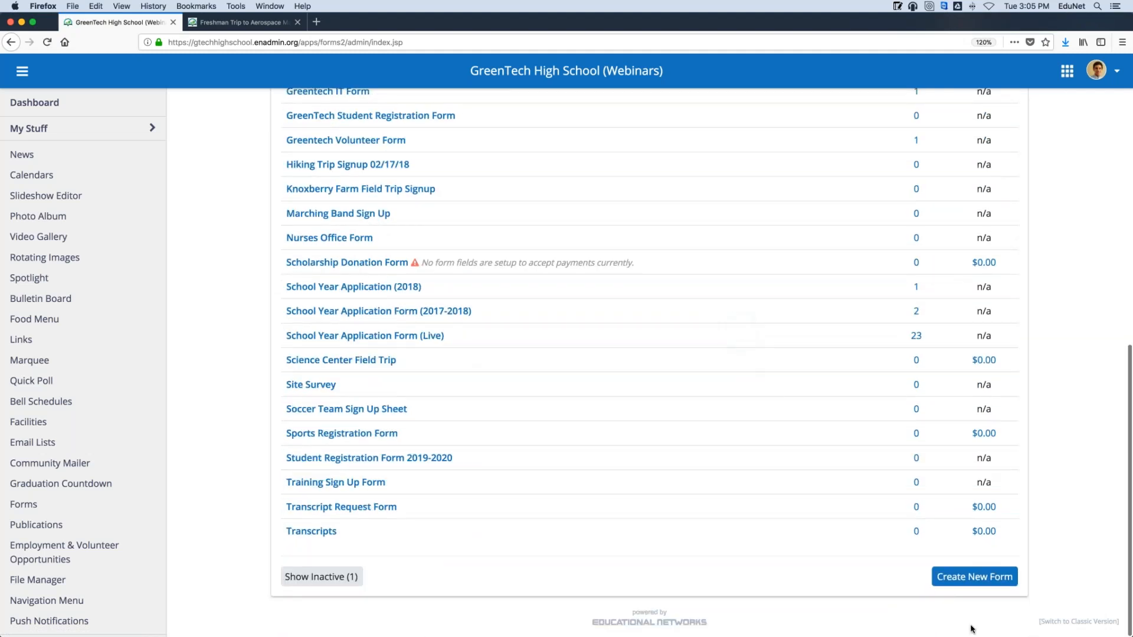
{"action": "left_click", "coordinate": [965, 579]}
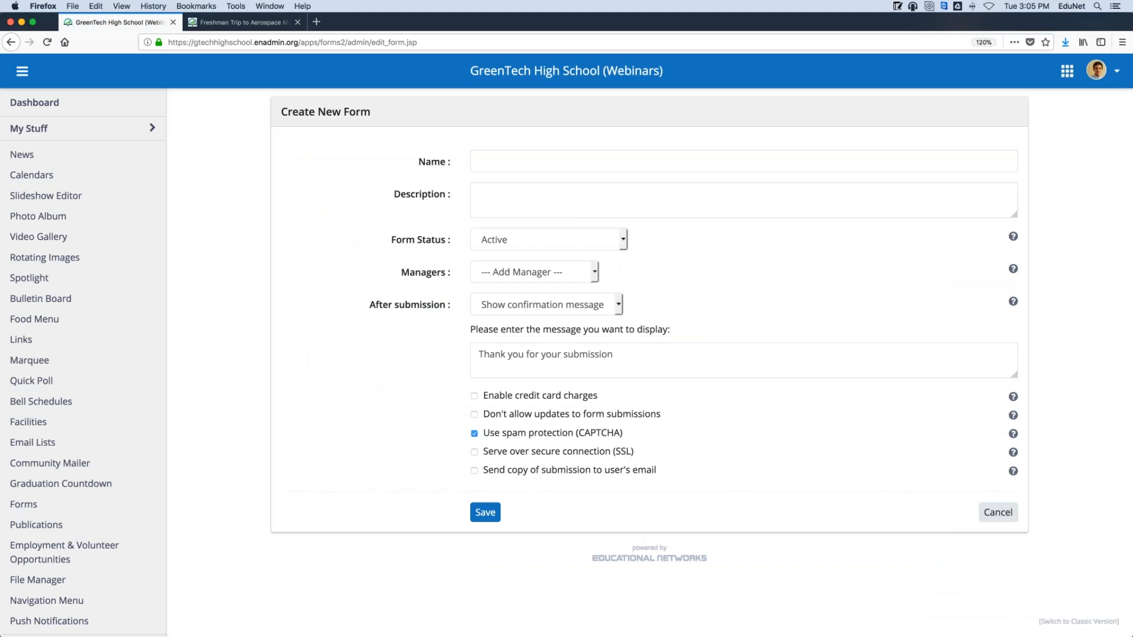
- Name the new form "Senior Class Trip to Thrill World"
{"action": "left_click", "coordinate": [552, 160]}
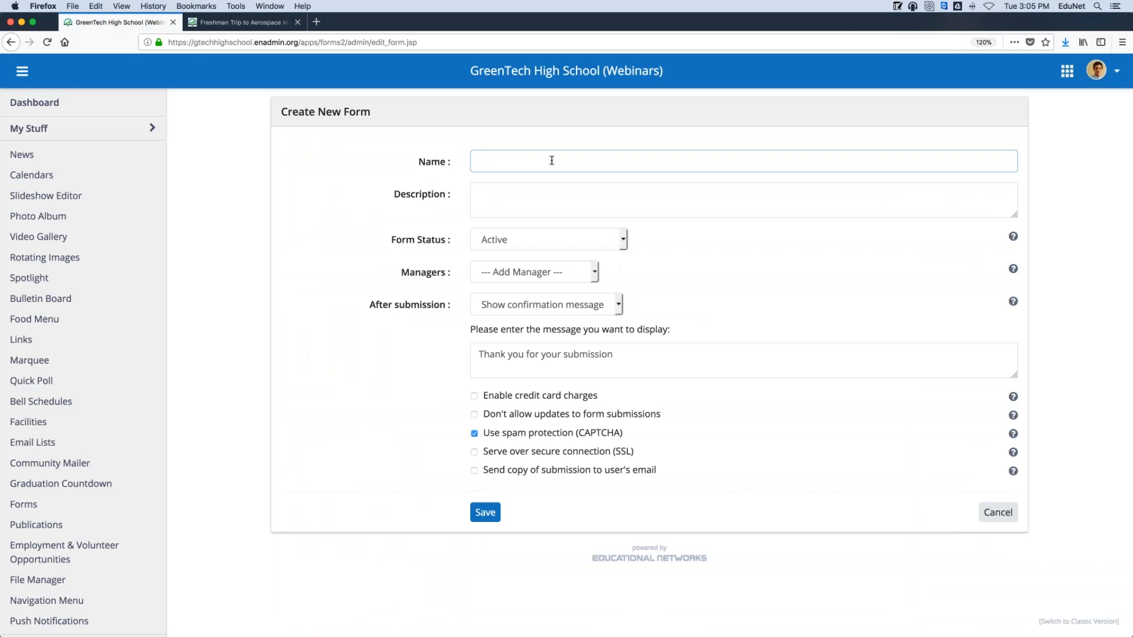
{"action": "type", "text": "Senio"}
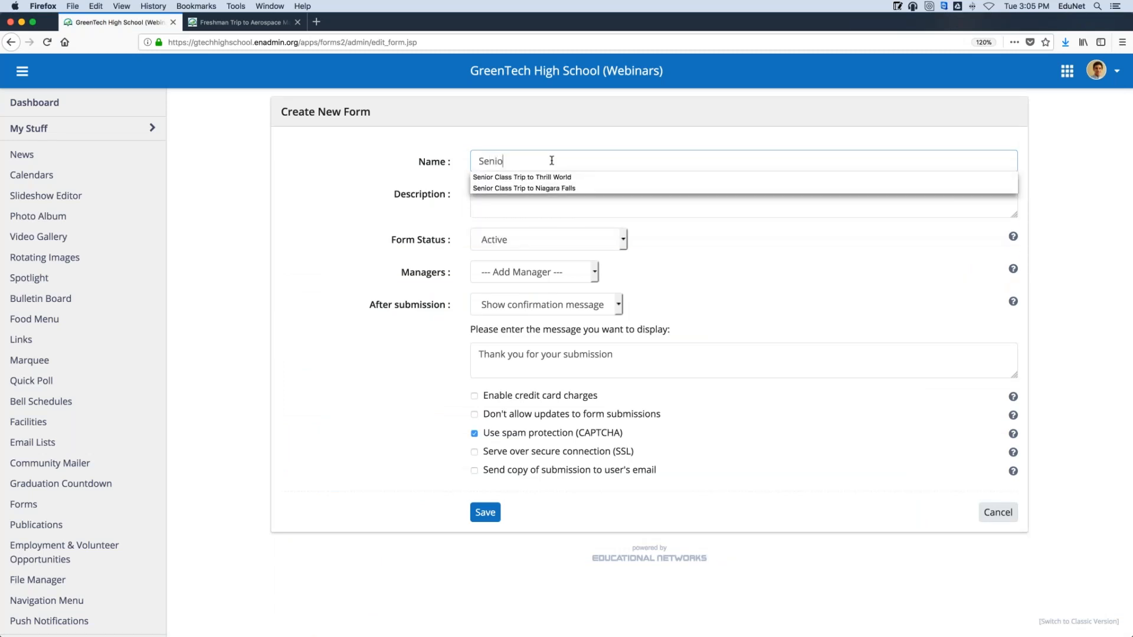
{"action": "type", "text": "r"}
{"action": "left_click", "coordinate": [562, 177]}
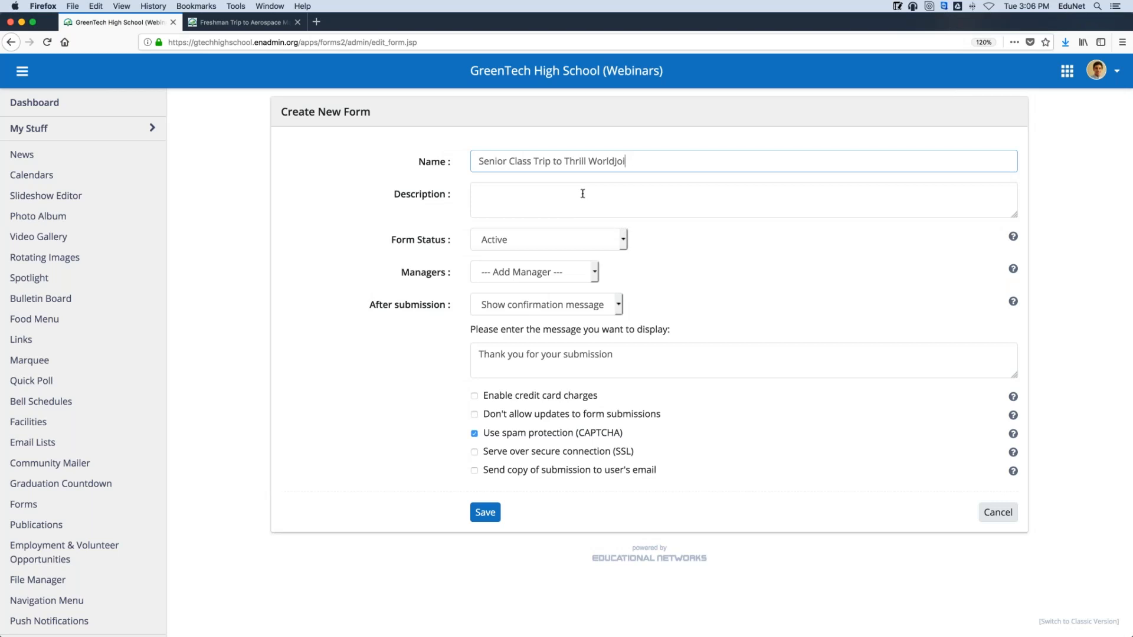
{"action": "key", "text": "BackSpace"}
{"action": "key", "text": "BackSpace"}
{"action": "key", "text": "BackSpace"}
- Set the description to "Join us at the largest Theme Park in the world to celebrate your upcoming graduation. All attendees must be classified as Seniors to Participate."
{"action": "left_click", "coordinate": [550, 209]}
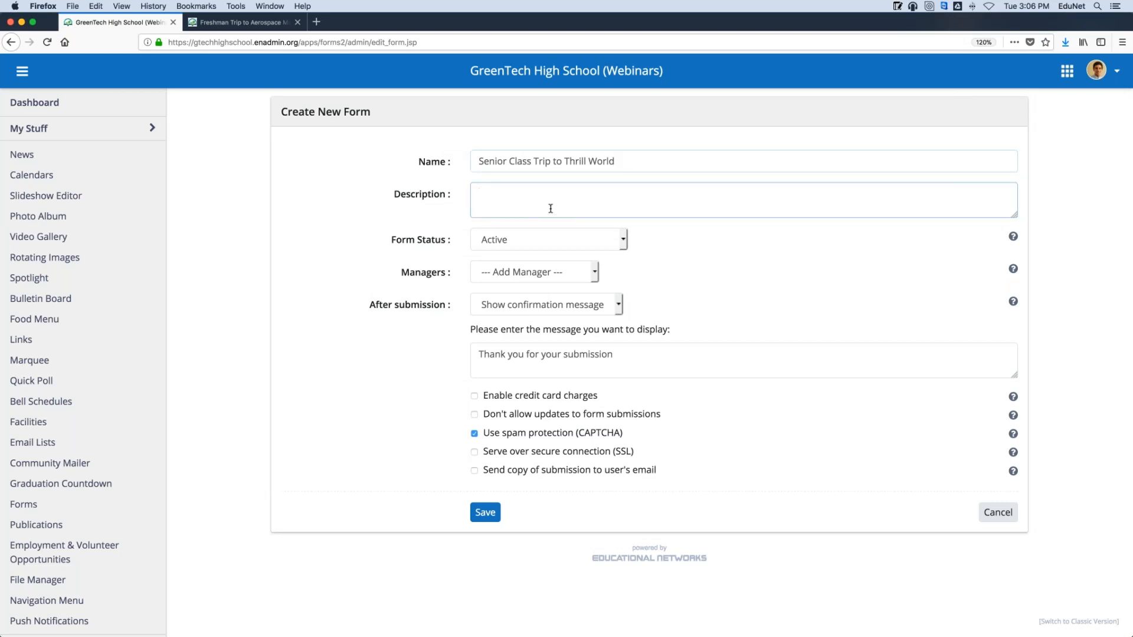
{"action": "type", "text": "Join us at the largest Theme Park in the world to cele"}
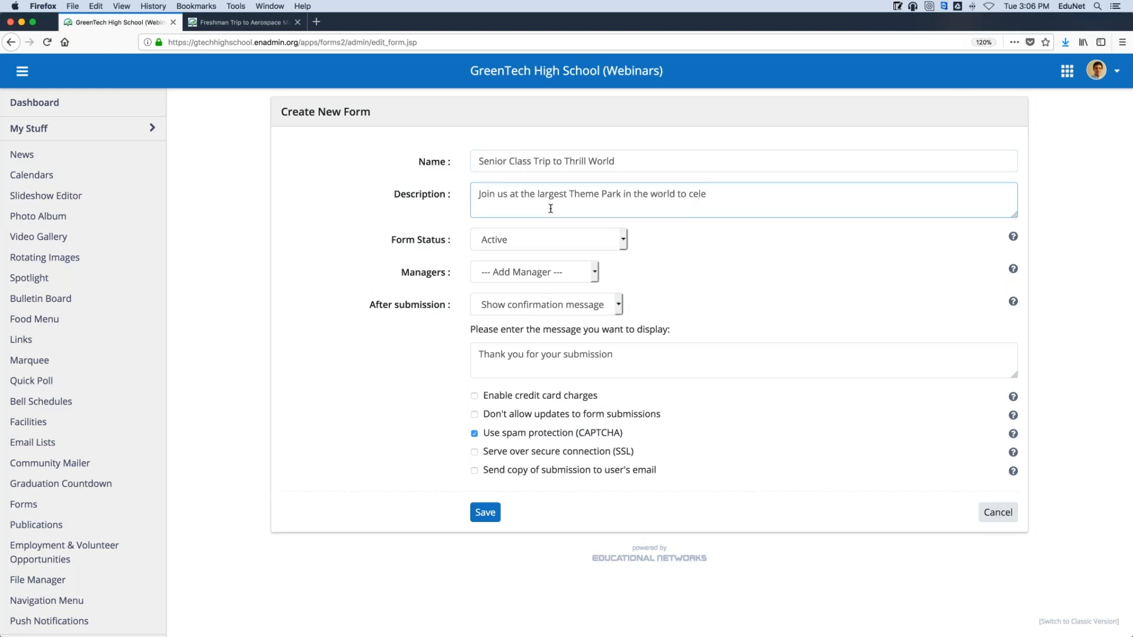
{"action": "type", "text": "brate your upcoming graduation"}
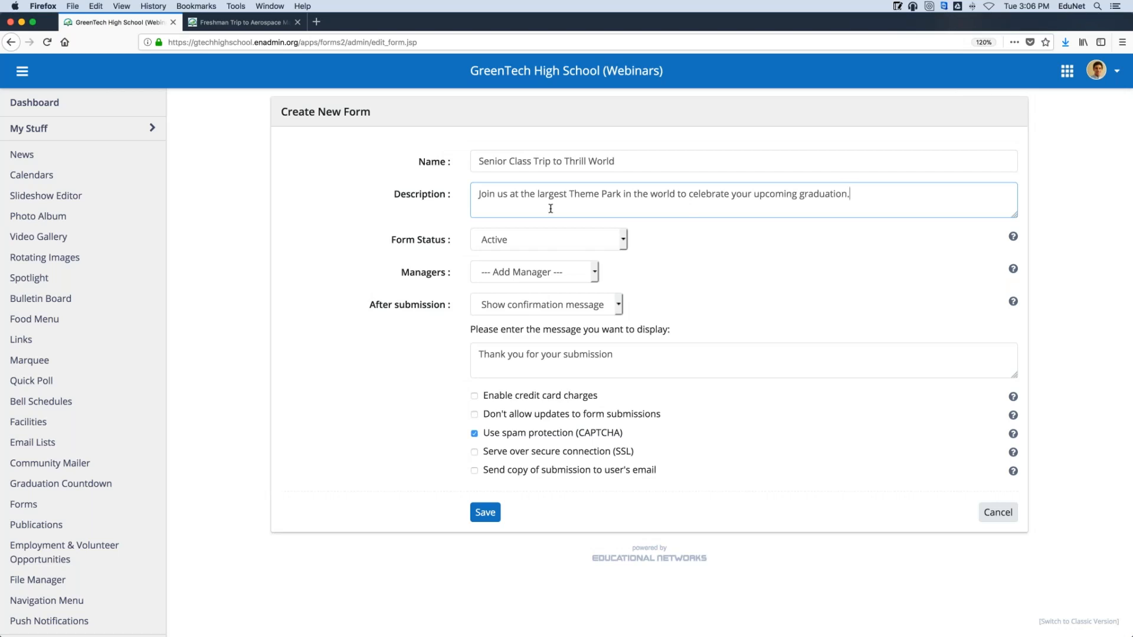
{"action": "type", "text": ". All atte"}
{"action": "type", "text": "fied as"}
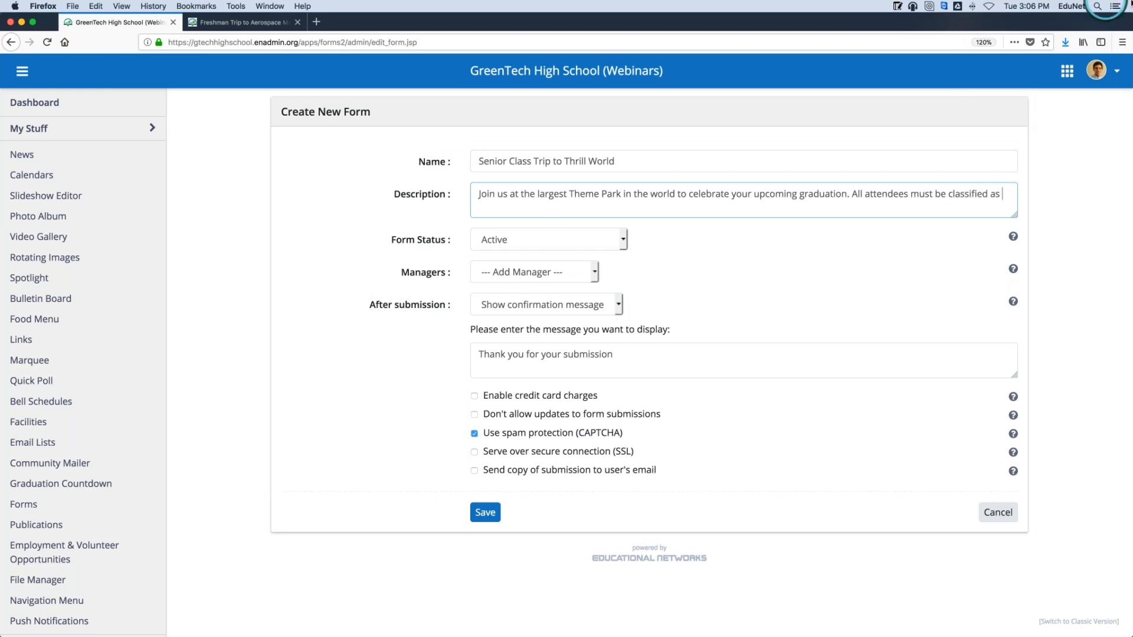
{"action": "left_click", "coordinate": [1125, 18]}
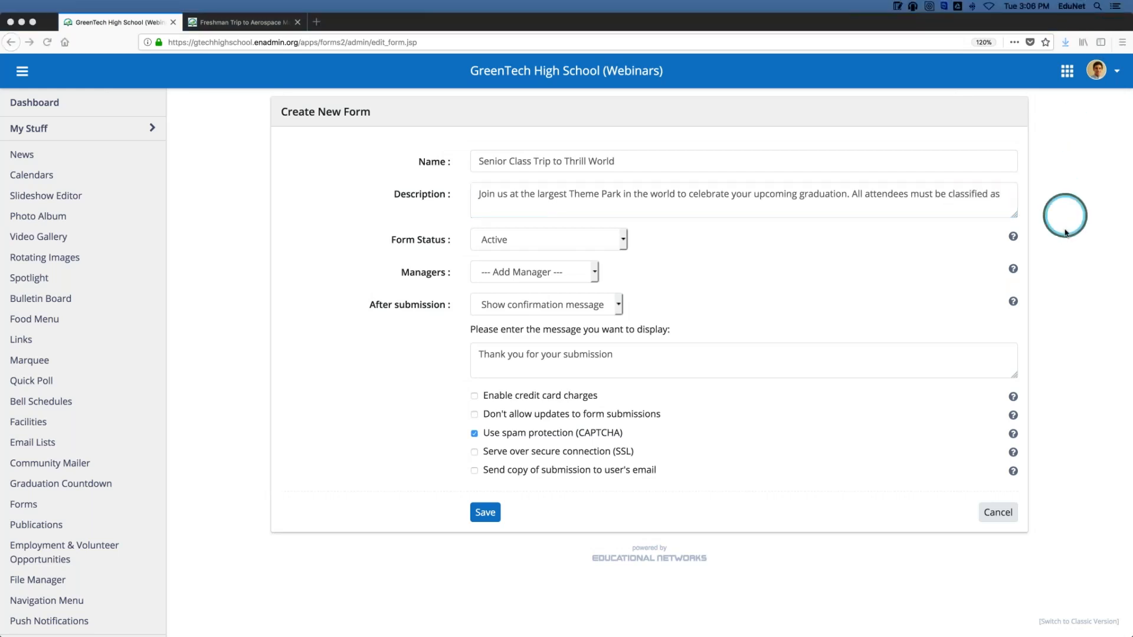
{"action": "left_click", "coordinate": [998, 195]}
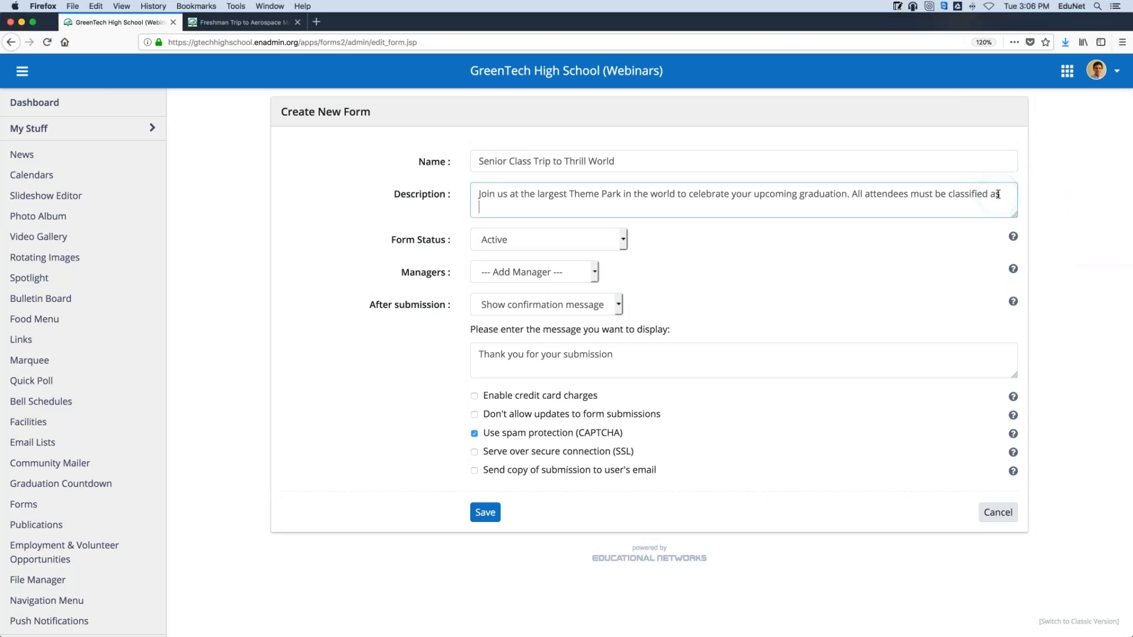
{"action": "type", "text": "Seniors to Participay"}
{"action": "key", "text": "super+Tab"}
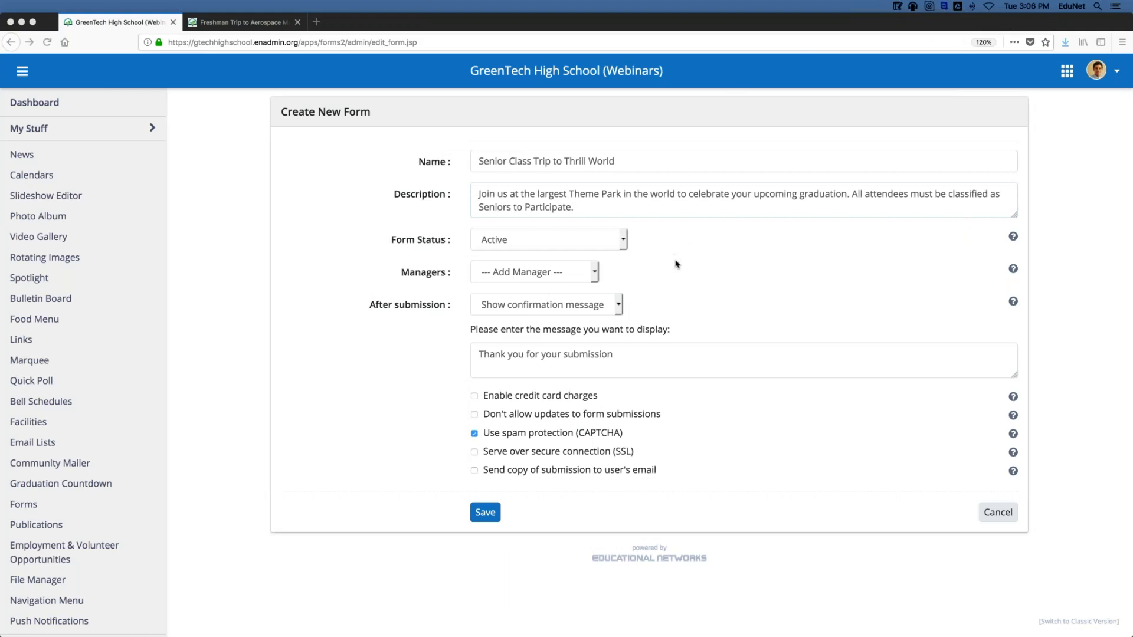
- Assign a staff member as the manager of the new form
{"action": "left_click", "coordinate": [553, 275]}
{"action": "left_click", "coordinate": [553, 275]}
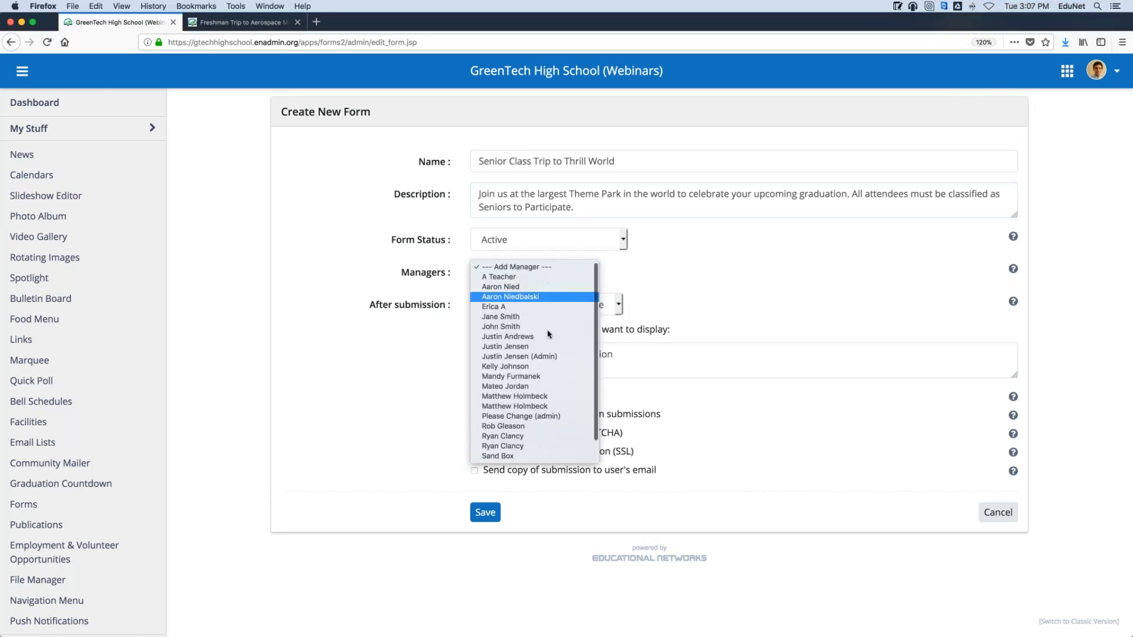
{"action": "left_click", "coordinate": [537, 450]}
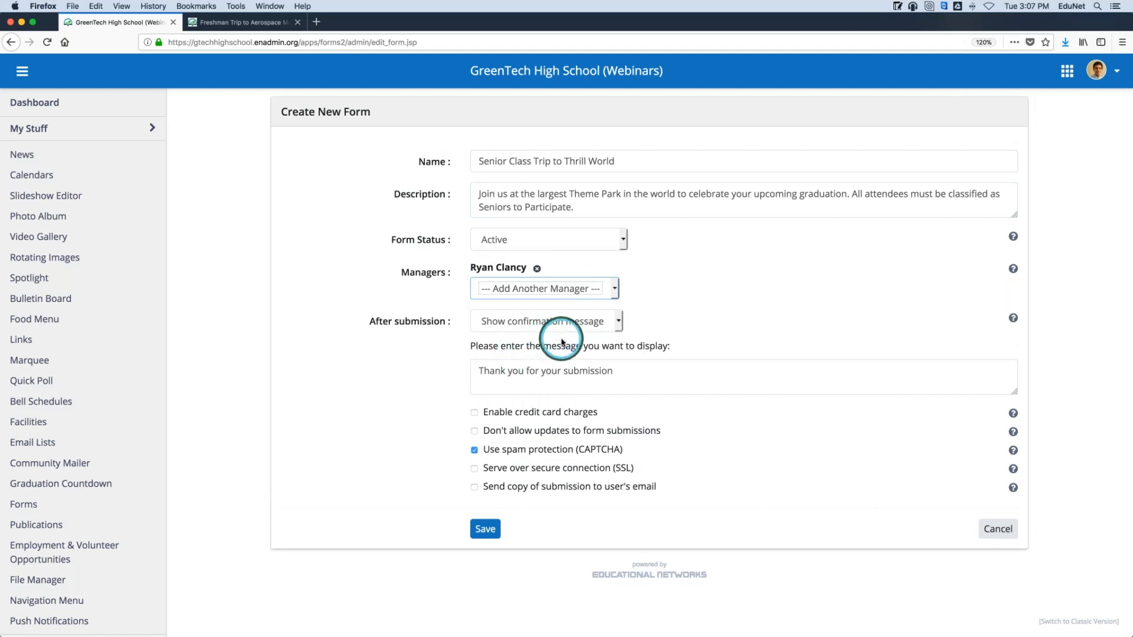
- Extend the confirmation message with "all question should be directed to the Senior Class Director" followed by the director's name
{"action": "left_click", "coordinate": [622, 370]}
{"action": "type", "text": "al quest"}
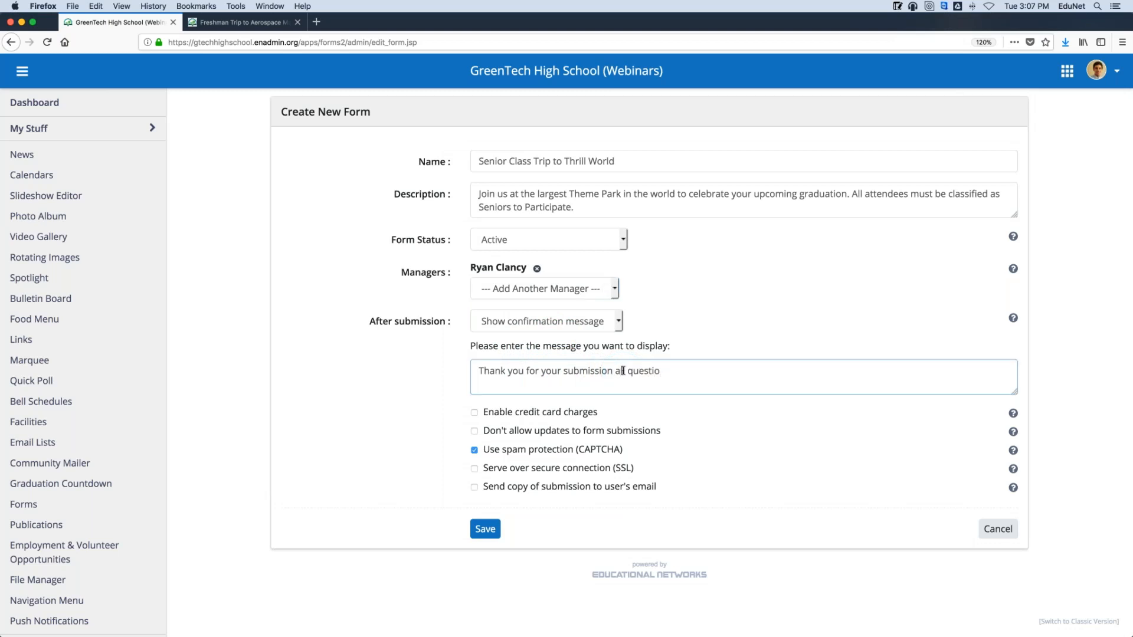
{"action": "type", "text": "ion should be directed to the Senior Cla"}
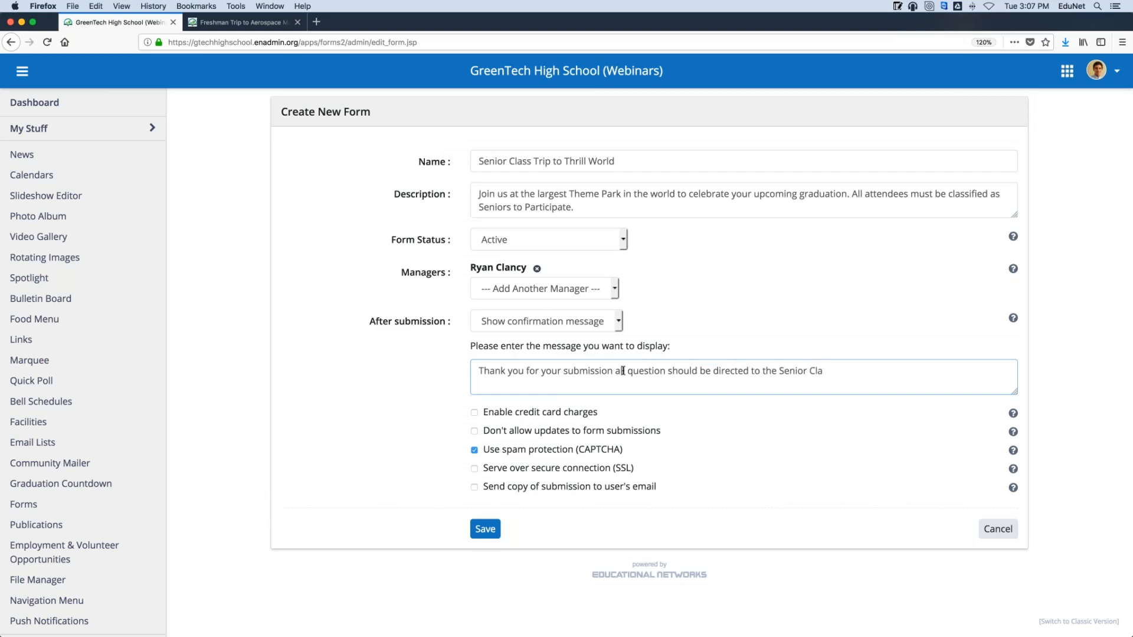
{"action": "type", "text": "ss Direcotr Mr. Clancy"}
{"action": "right_click", "coordinate": [868, 378]}
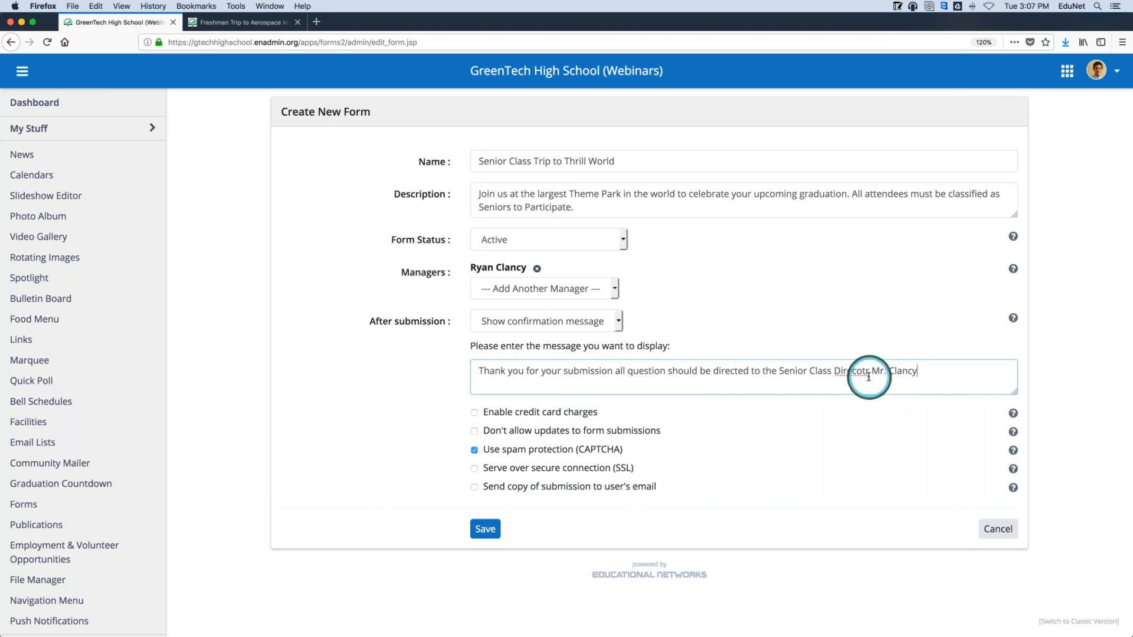
{"action": "left_click", "coordinate": [869, 378]}
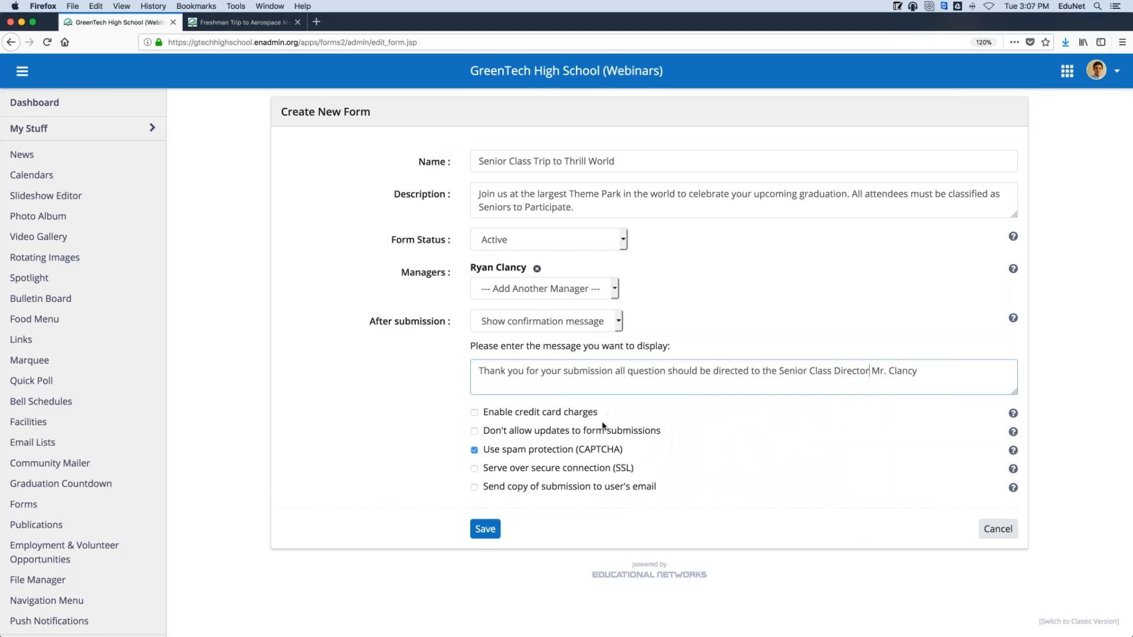
- Enable credit card charges for the form with a fixed amount of $45.00
{"action": "left_click", "coordinate": [562, 413]}
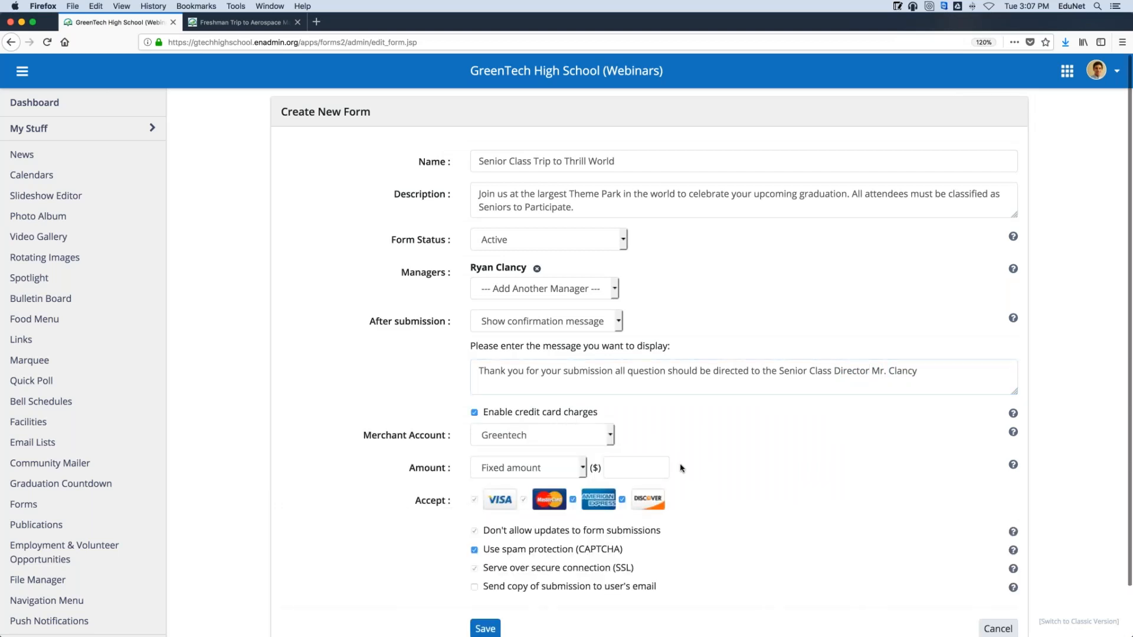
{"action": "left_click", "coordinate": [646, 468]}
{"action": "type", "text": "45"}
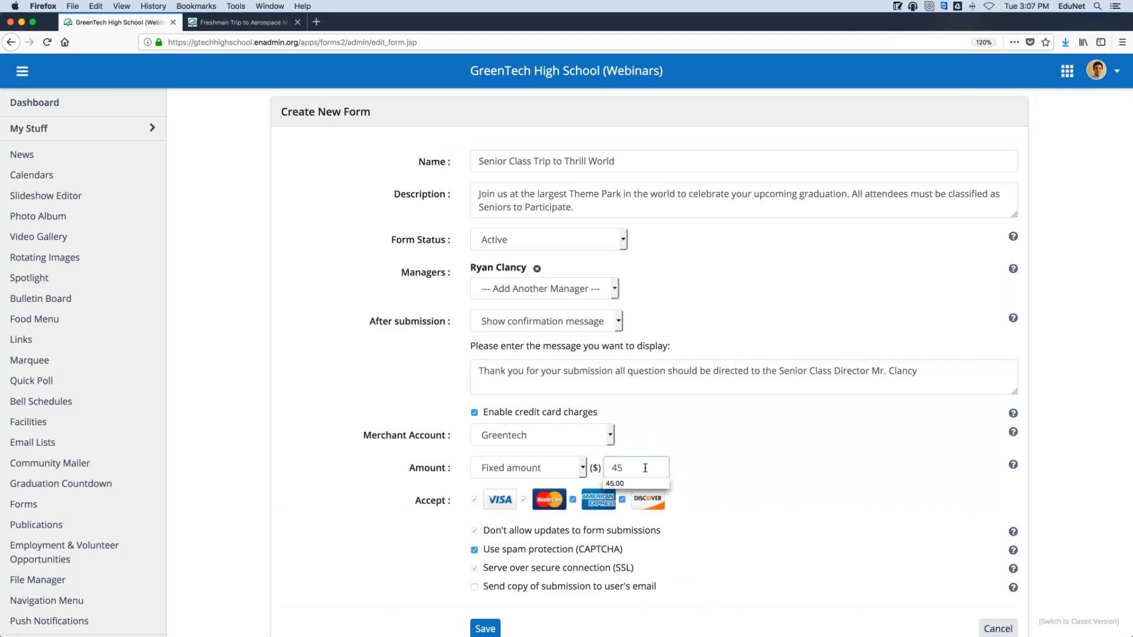
{"action": "left_click", "coordinate": [770, 473]}
- Save the new form's settings and continue without adding yourself as a manager
{"action": "scroll", "coordinate": [766, 477], "scroll_direction": "down", "scroll_amount": 1}
{"action": "scroll", "coordinate": [766, 477], "scroll_direction": "down", "scroll_amount": 1}
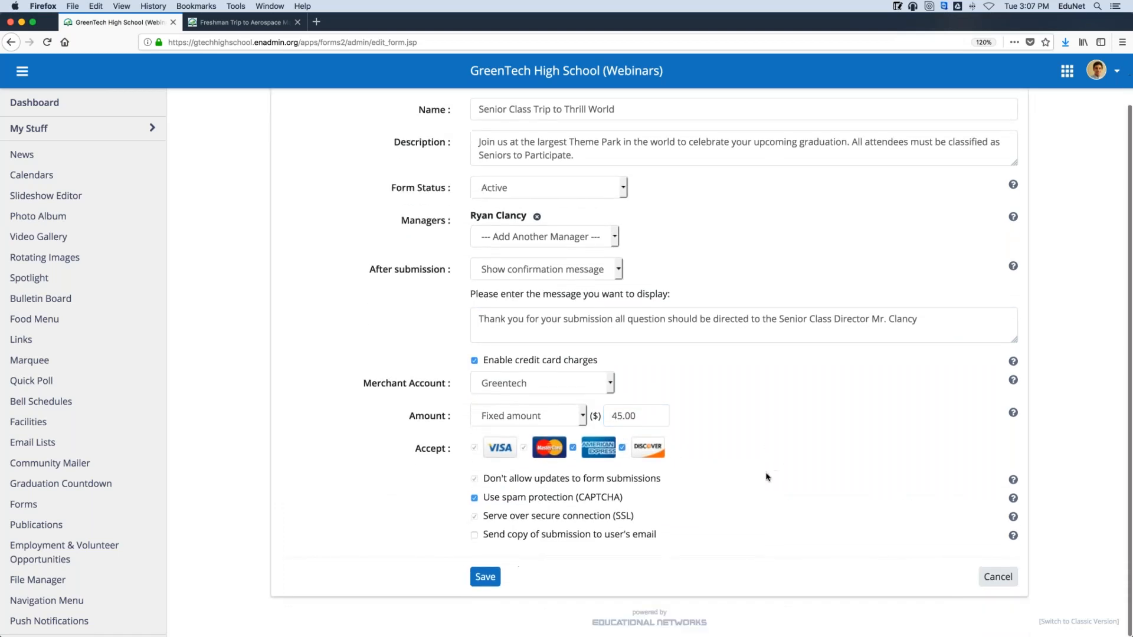
{"action": "left_click", "coordinate": [479, 581]}
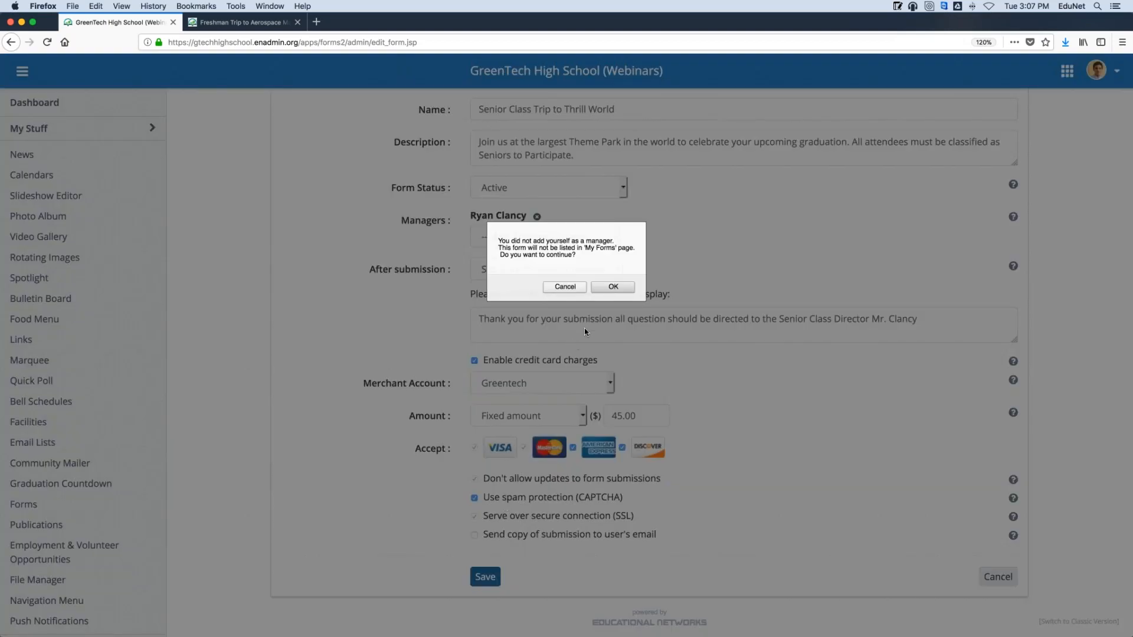
{"action": "left_click", "coordinate": [613, 286]}
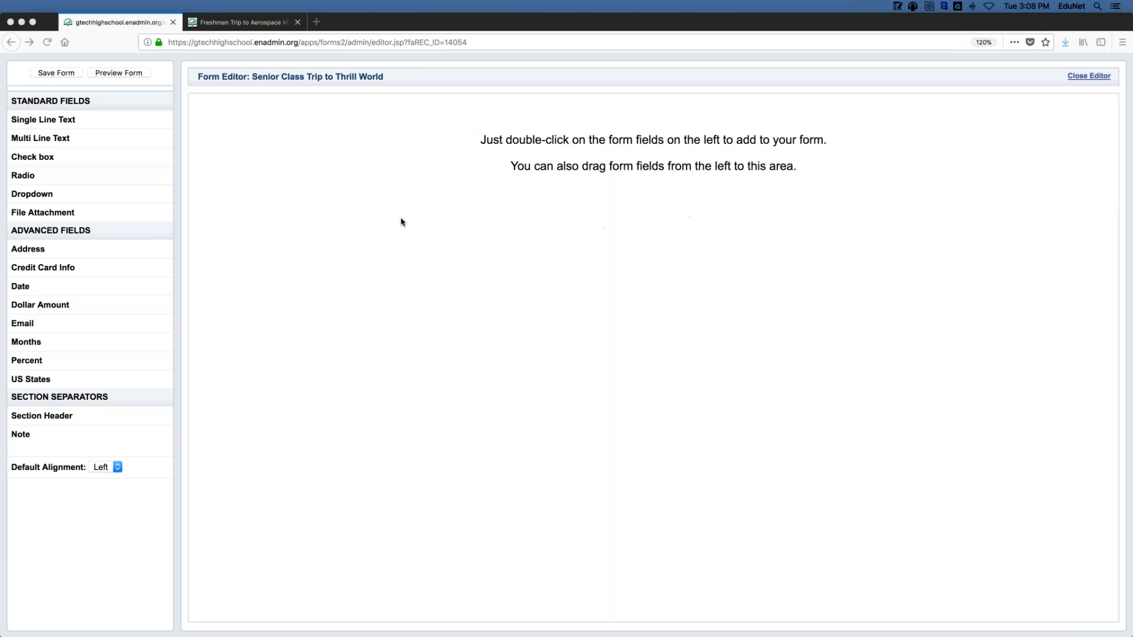
- Add a required single-line text field asking for the student's first name to the empty form
{"action": "left_click_drag", "start_coordinate": [59, 120], "coordinate": [311, 129]}
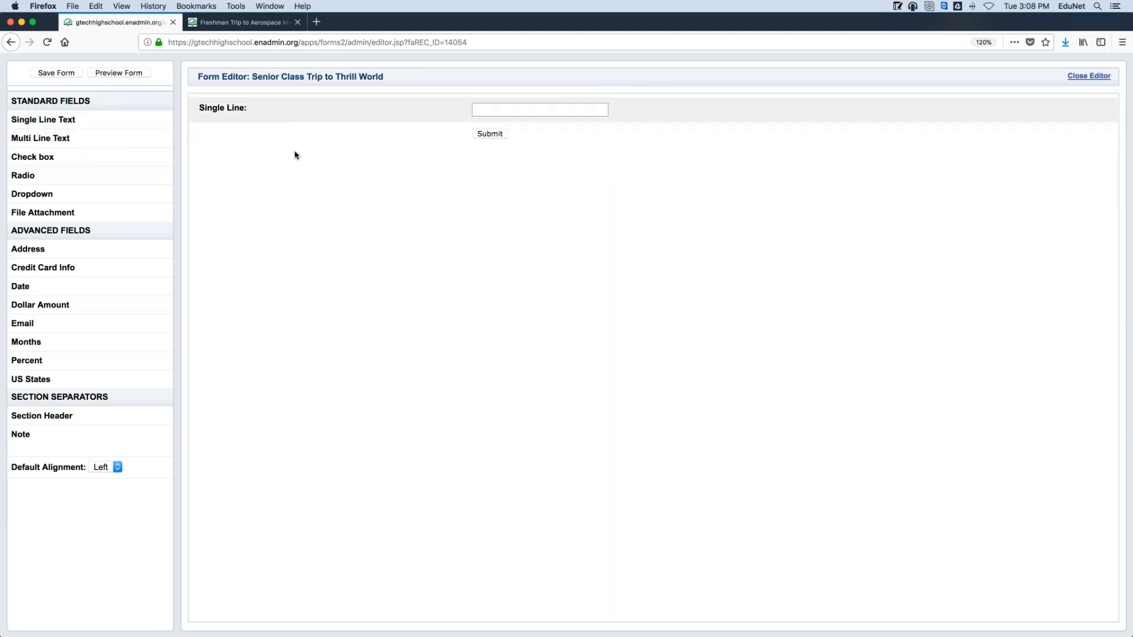
{"action": "left_click", "coordinate": [245, 114]}
{"action": "left_click", "coordinate": [384, 118]}
{"action": "key", "text": "BackSpace"}
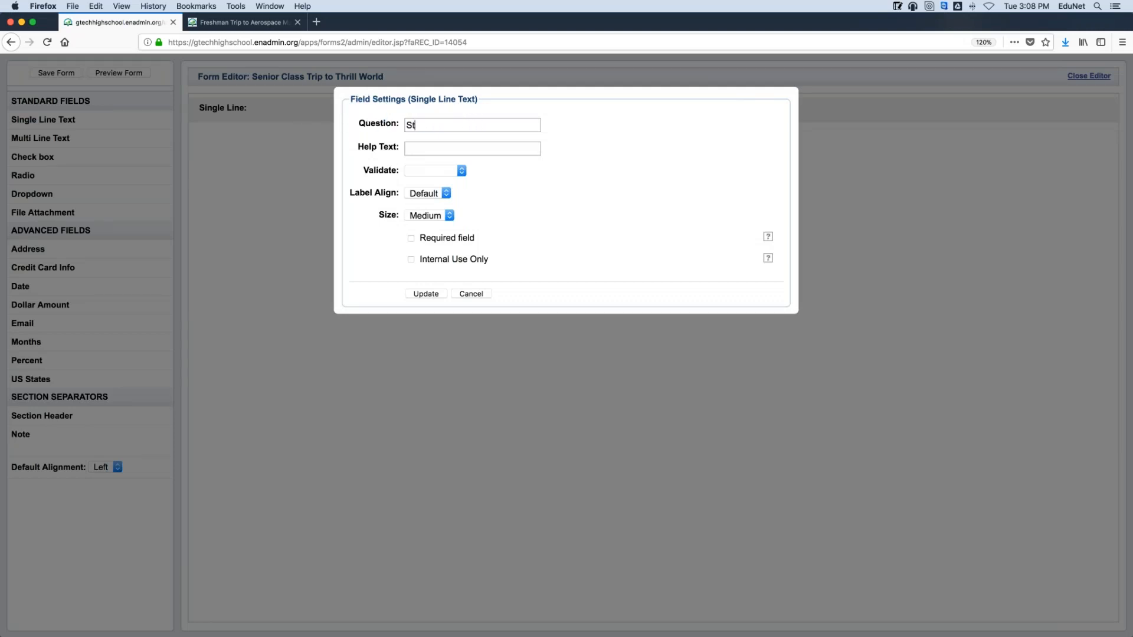
{"action": "type", "text": "Studen'ts First Name"}
{"action": "left_click", "coordinate": [422, 296]}
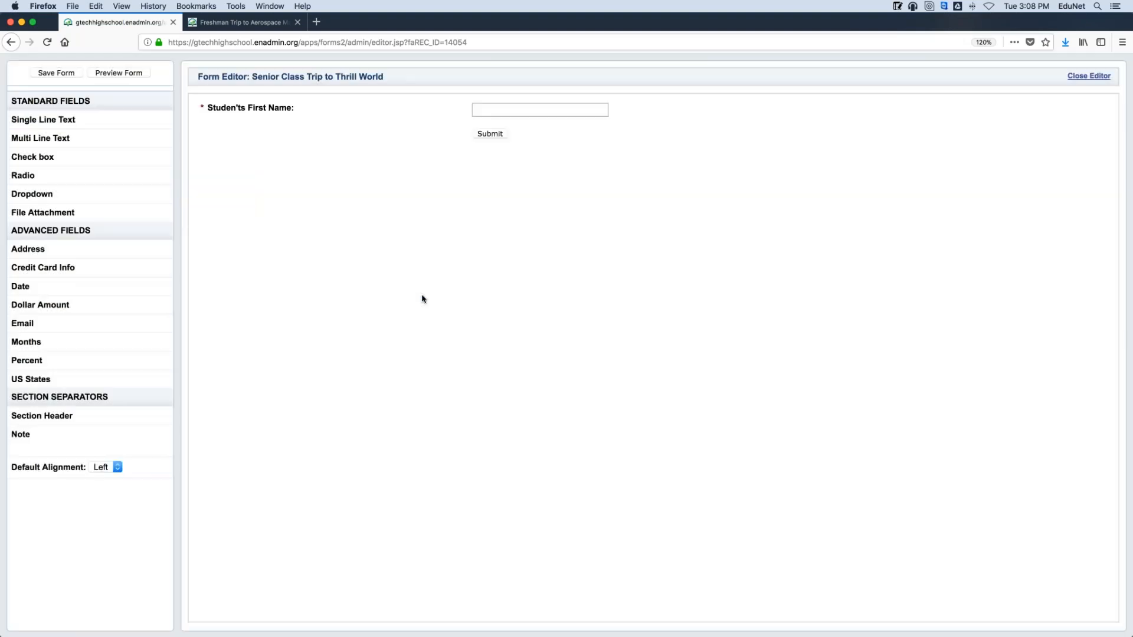
- Correct the apostrophe in the first field's question so it reads "Student's First Name"
{"action": "left_click", "coordinate": [278, 109]}
{"action": "left_click", "coordinate": [437, 124]}
{"action": "key", "text": "BackSpace"}
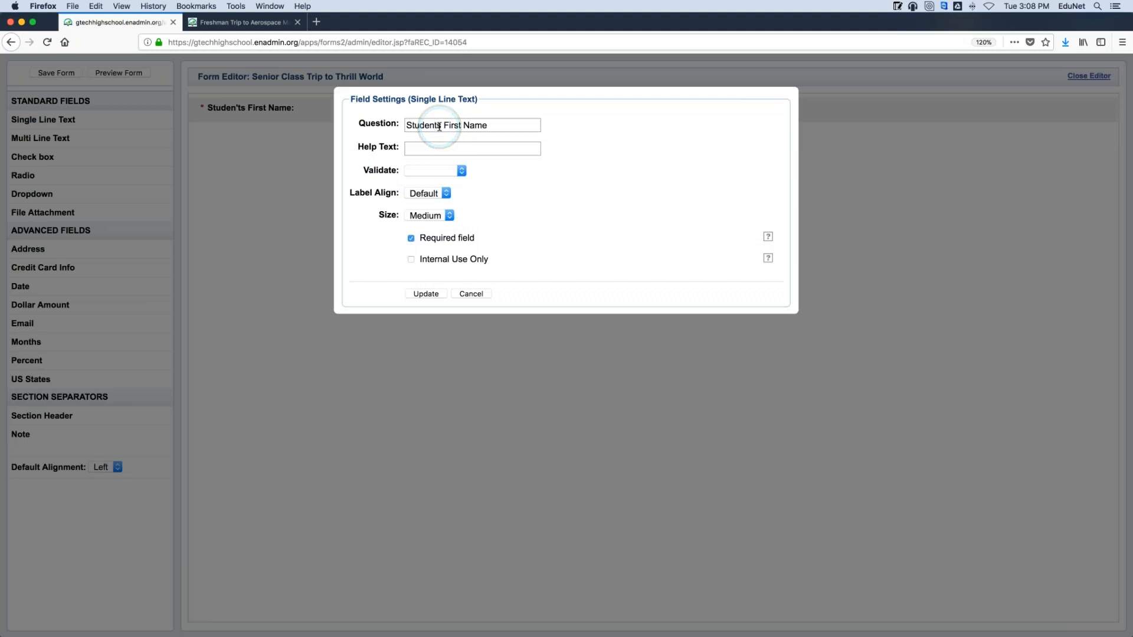
{"action": "type", "text": "'"}
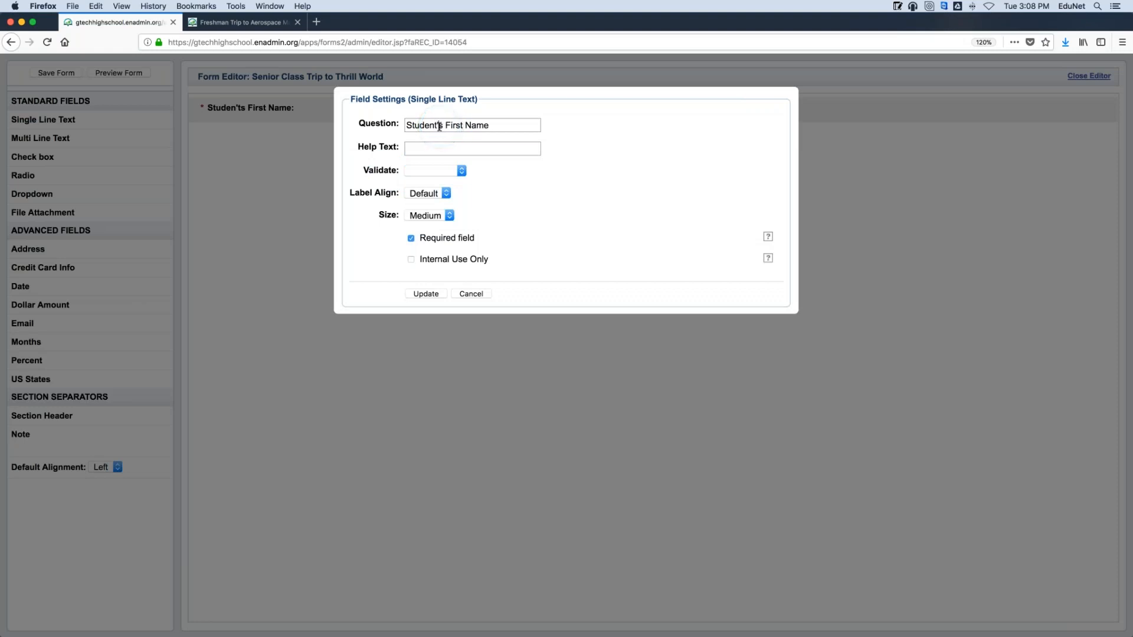
{"action": "left_click", "coordinate": [426, 294]}
- Add a required single-line text field "Student's Last Name" below the student's first name
{"action": "left_click_drag", "start_coordinate": [128, 149], "coordinate": [278, 135]}
{"action": "left_click", "coordinate": [250, 134]}
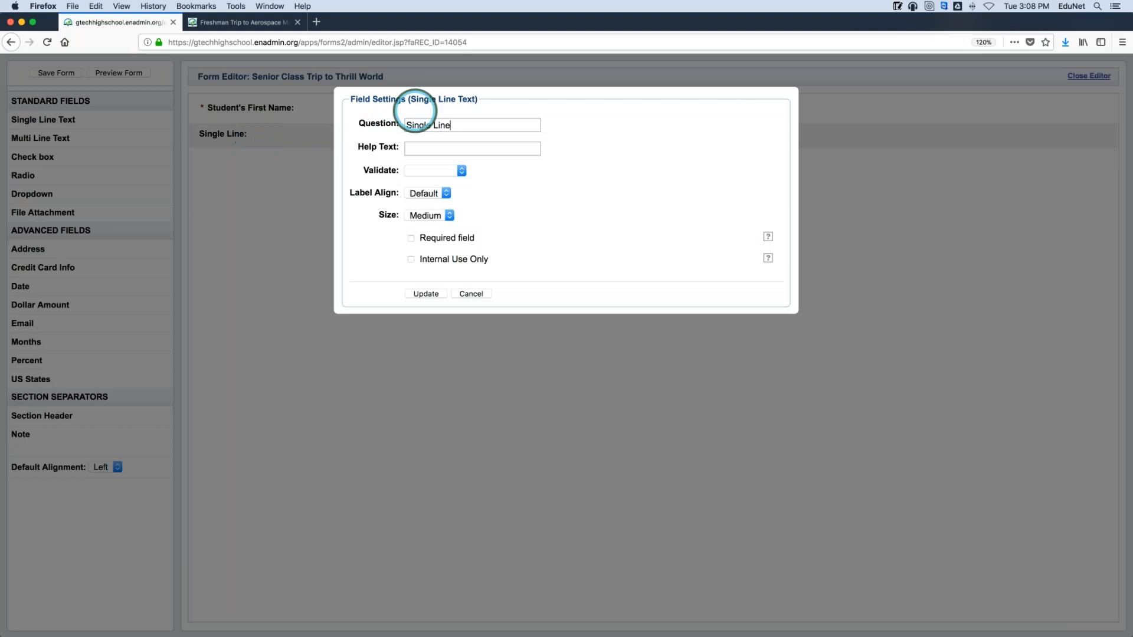
{"action": "triple_click", "coordinate": [481, 126]}
{"action": "key", "text": "BackSpace"}
{"action": "type", "text": "Stud"}
{"action": "type", "text": "ent's Last Name"}
{"action": "left_click", "coordinate": [429, 240]}
{"action": "left_click", "coordinate": [427, 295]}
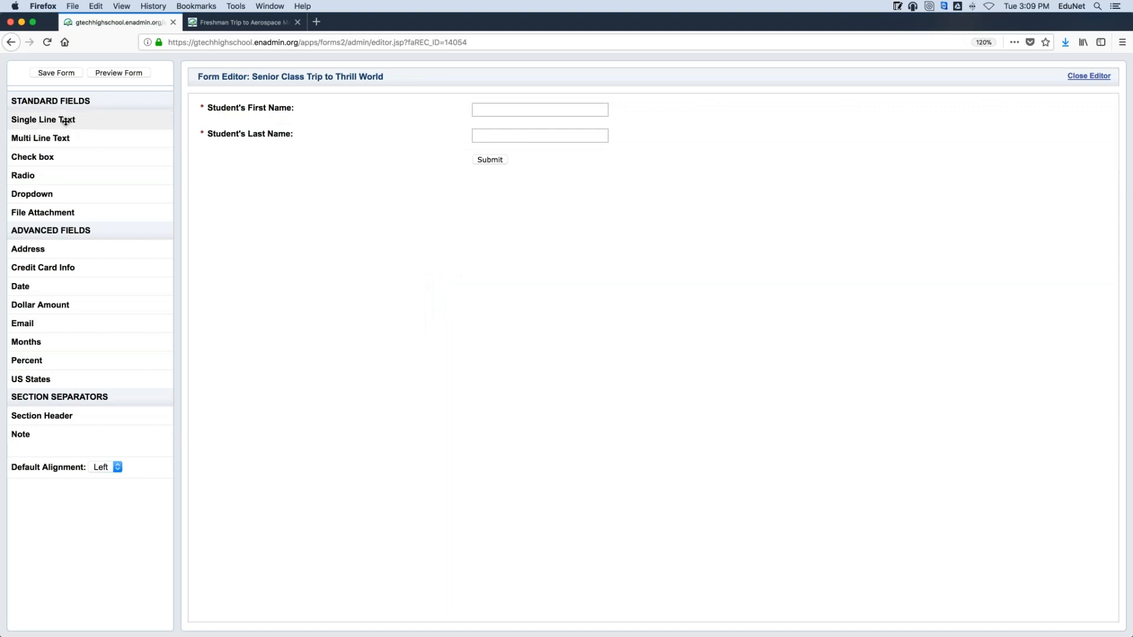
- Add a required single-line text field "Student ID" below the last name, validated as Is Number
{"action": "left_click_drag", "start_coordinate": [41, 118], "coordinate": [270, 158]}
{"action": "left_click_drag", "start_coordinate": [469, 125], "coordinate": [321, 112]}
{"action": "key", "text": "BackSpace"}
{"action": "type", "text": "Student ID"}
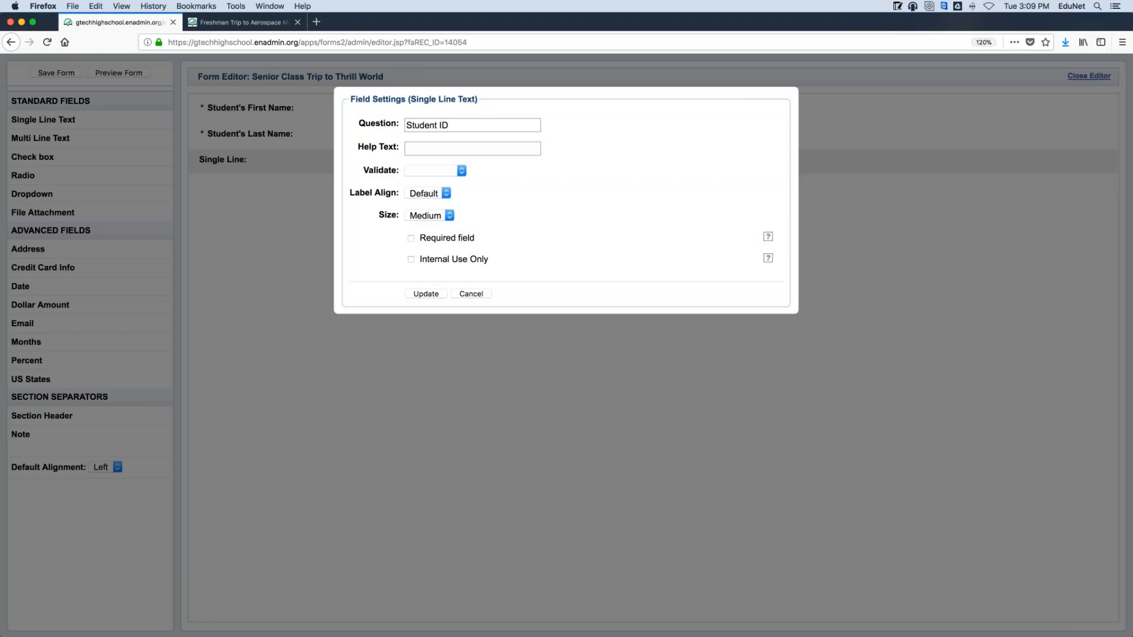
{"action": "left_click", "coordinate": [451, 170]}
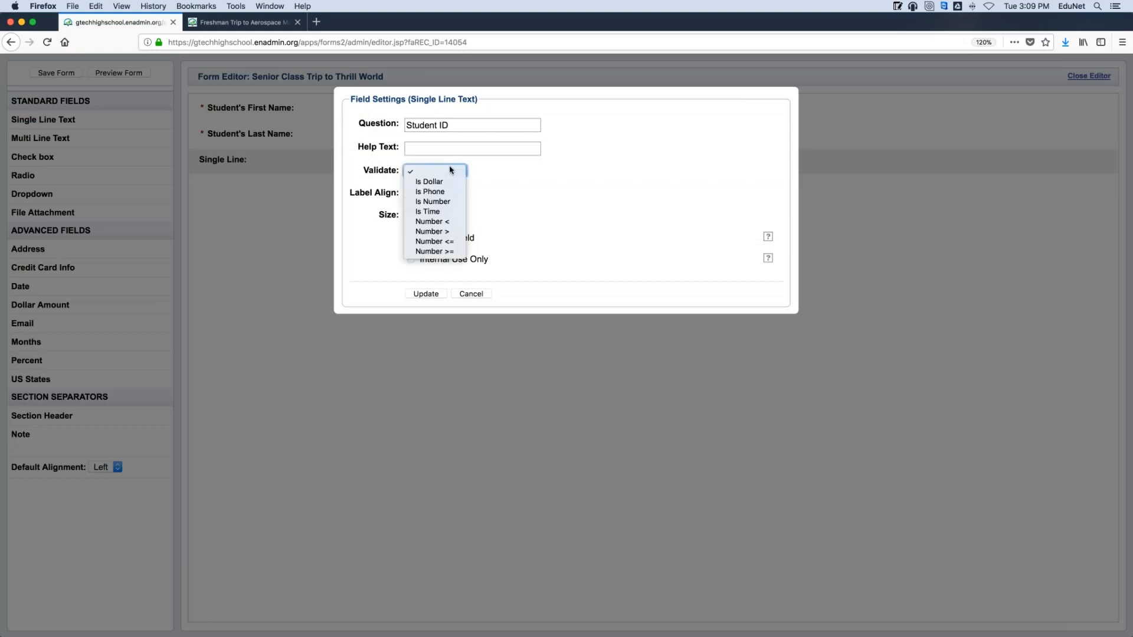
{"action": "left_click", "coordinate": [454, 202]}
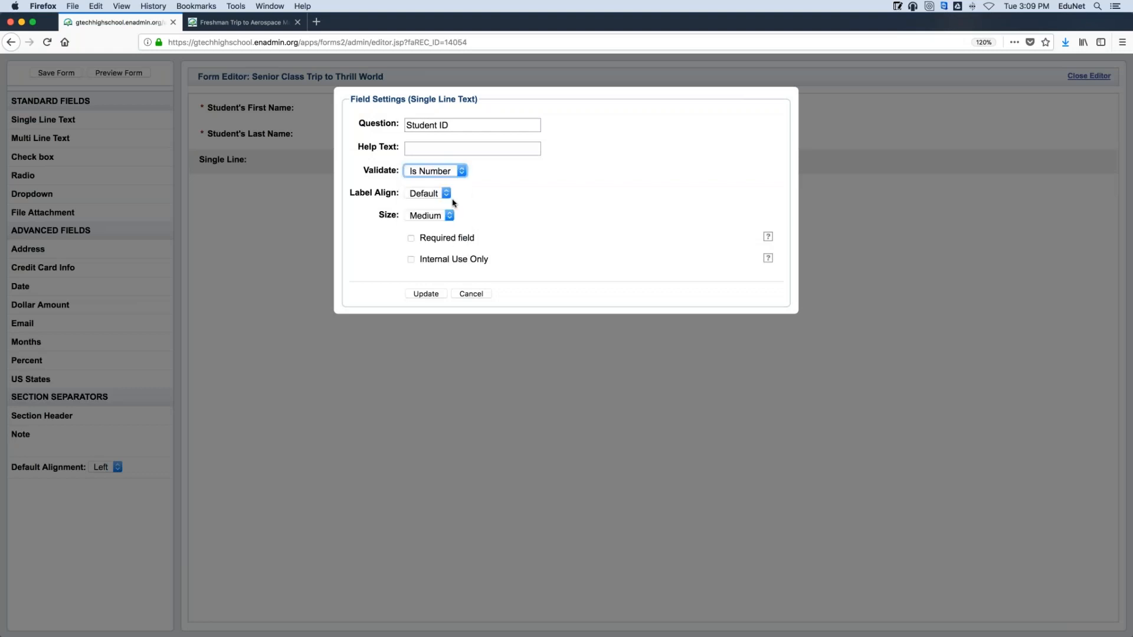
{"action": "left_click", "coordinate": [438, 239]}
{"action": "left_click", "coordinate": [427, 295]}
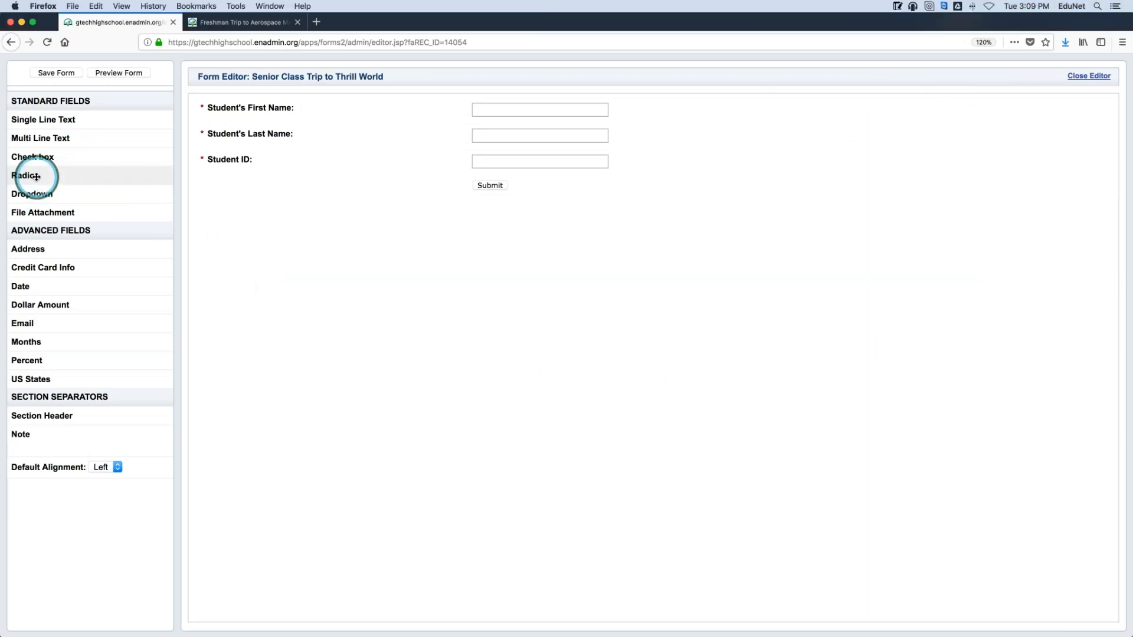
- Add a radio field below Student ID with the question "Homeroom Teacher?"
{"action": "left_click_drag", "start_coordinate": [37, 176], "coordinate": [325, 173]}
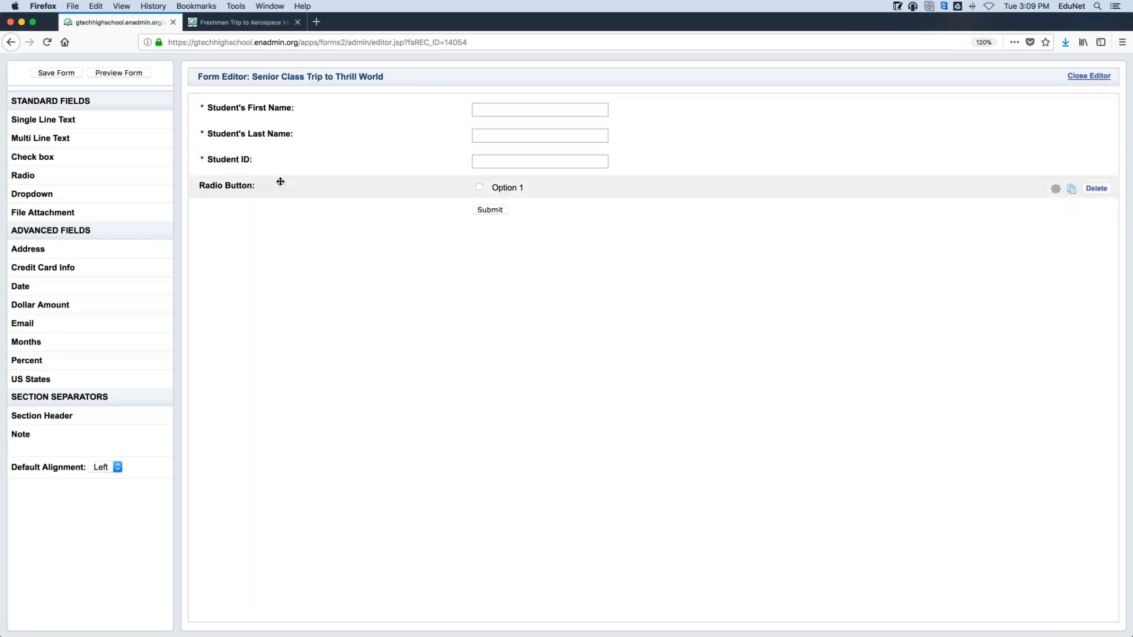
{"action": "left_click", "coordinate": [382, 123]}
{"action": "key", "text": "BackSpace"}
{"action": "type", "text": "Homeroom Teacher?"}
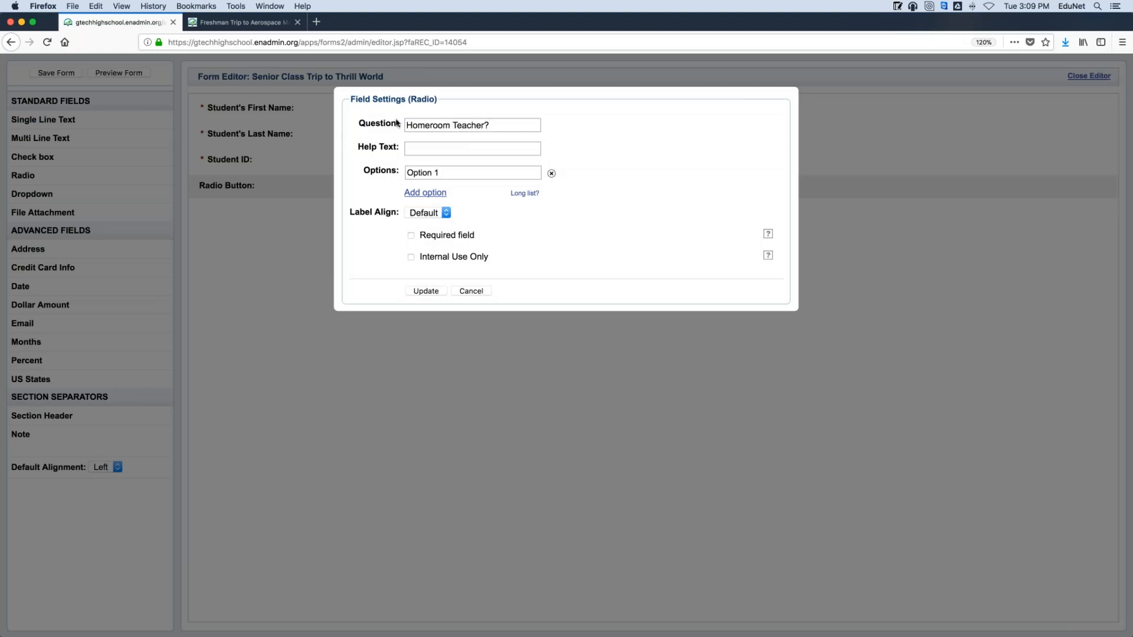
- Enter two teachers' surnames as the options of the homeroom teacher question and make it required
{"action": "triple_click", "coordinate": [461, 176]}
{"action": "key", "text": "BackSpace"}
{"action": "type", "text": "Clancy"}
{"action": "left_click", "coordinate": [408, 193]}
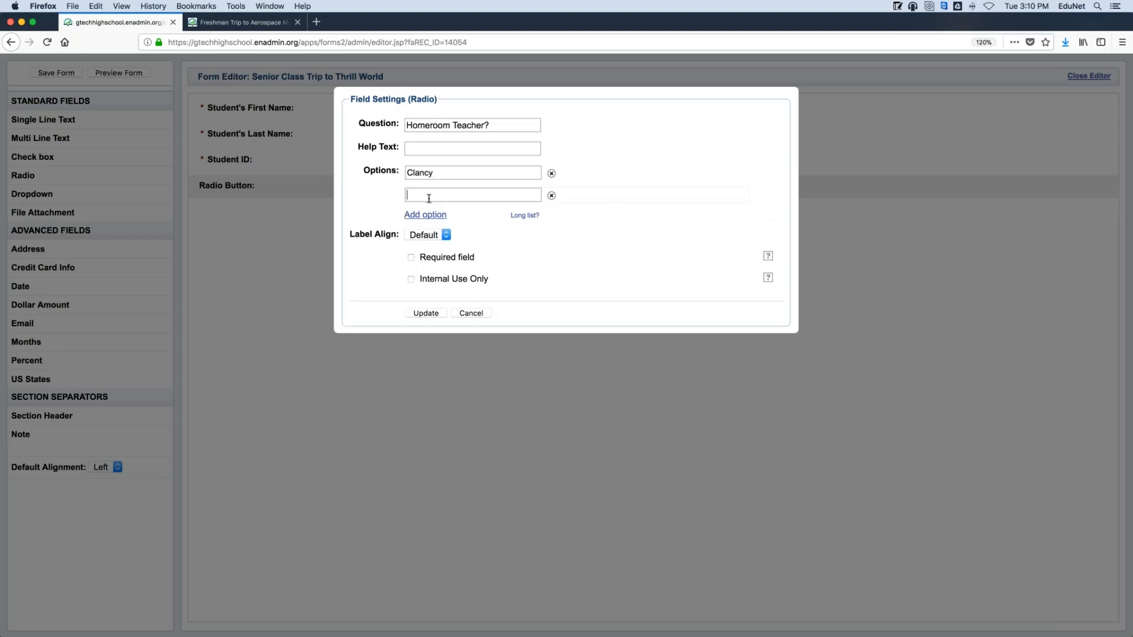
{"action": "type", "text": "Smith"}
{"action": "left_click", "coordinate": [432, 258]}
{"action": "left_click", "coordinate": [414, 313]}
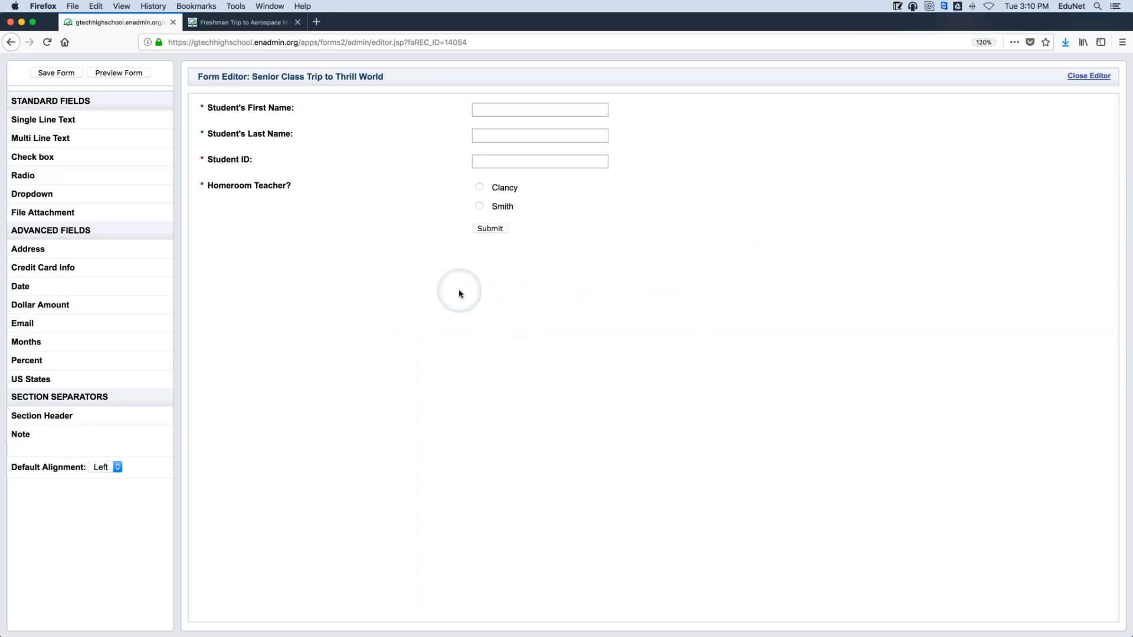
- Add a section header "Student Information" above the Student's First Name field
{"action": "left_click_drag", "start_coordinate": [47, 414], "coordinate": [328, 102]}
{"action": "left_click_drag", "start_coordinate": [500, 121], "coordinate": [328, 116]}
{"action": "key", "text": "BackSpace"}
{"action": "type", "text": "Student Information"}
{"action": "left_click", "coordinate": [428, 206]}
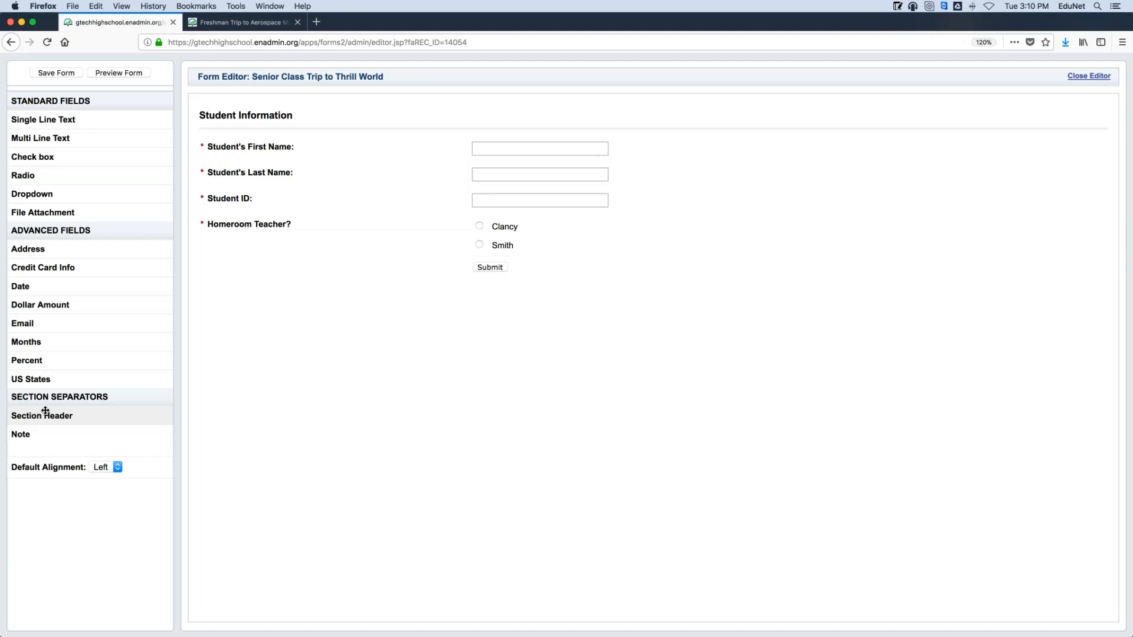
- Add a section header "Parent or Guardian Information" below the homeroom teacher question
{"action": "left_click_drag", "start_coordinate": [45, 411], "coordinate": [366, 365]}
{"action": "left_click_drag", "start_coordinate": [383, 293], "coordinate": [281, 276]}
{"action": "left_click_drag", "start_coordinate": [484, 125], "coordinate": [355, 126]}
{"action": "key", "text": "BackSpace"}
{"action": "type", "text": "Pa"}
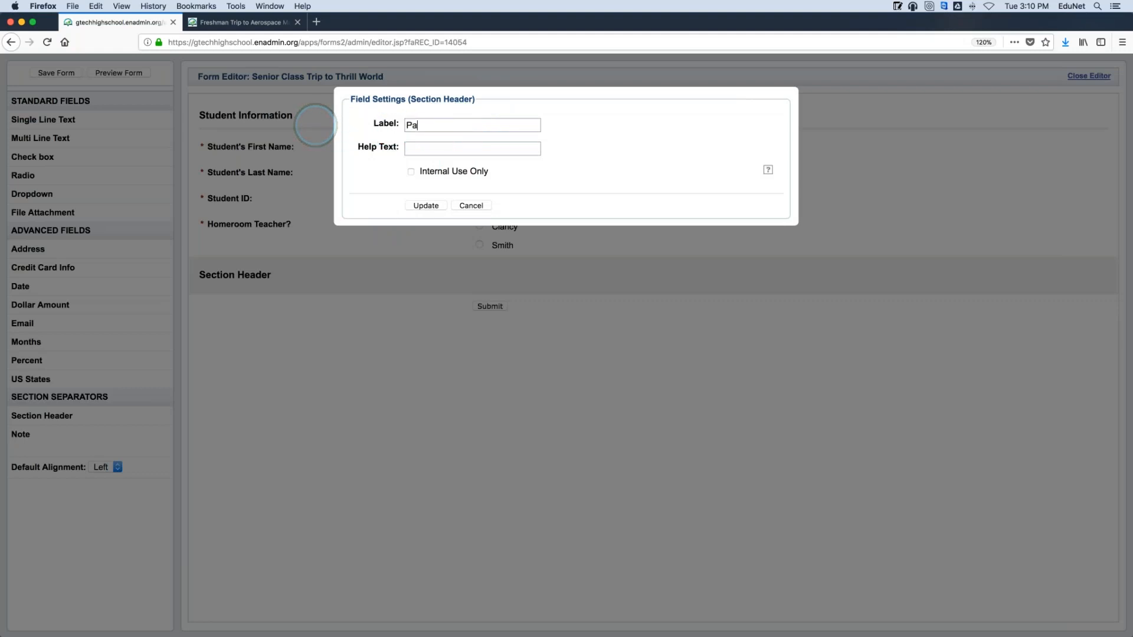
{"action": "type", "text": "rent or Guardina"}
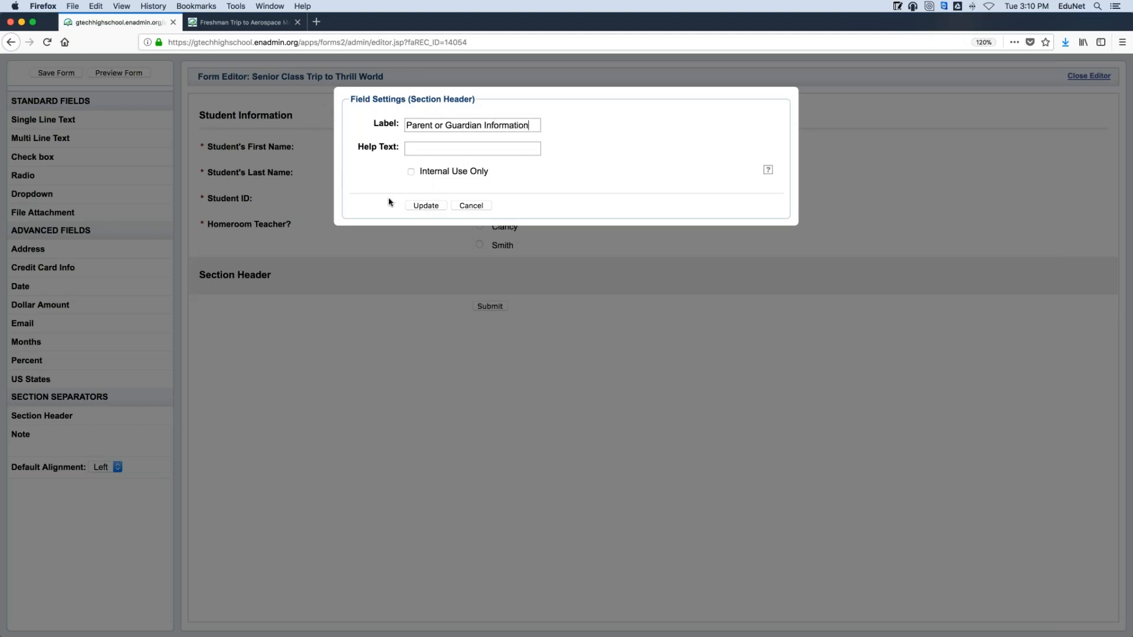
{"action": "left_click", "coordinate": [419, 206]}
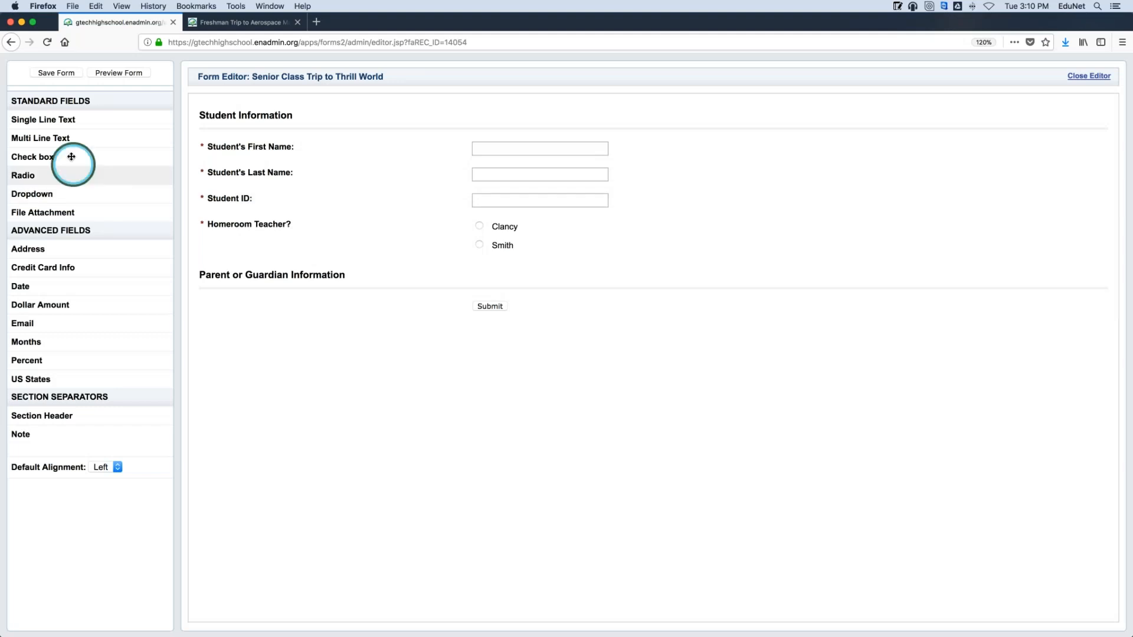
- Add a required single-line text field "Parent or Guardian's First Name" under the Parent or Guardian Information header
{"action": "left_click_drag", "start_coordinate": [56, 117], "coordinate": [253, 304]}
{"action": "left_click_drag", "start_coordinate": [468, 125], "coordinate": [341, 125]}
{"action": "key", "text": "BackSpace"}
{"action": "type", "text": "Paren"}
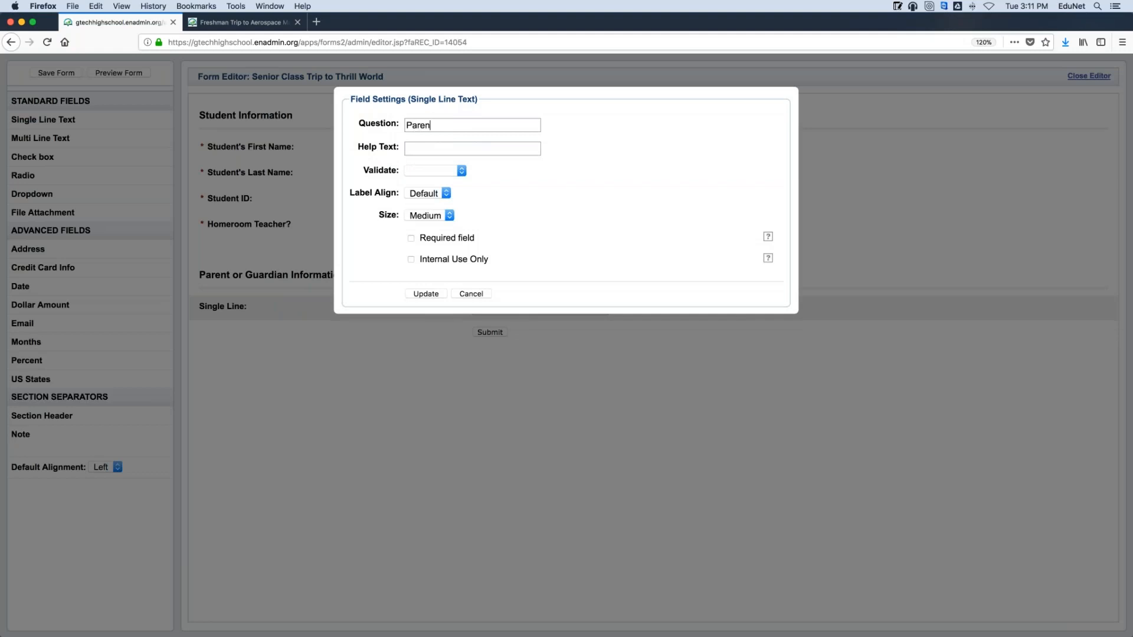
{"action": "type", "text": "t or guardian's First Name"}
{"action": "left_click", "coordinate": [449, 125]}
{"action": "key", "text": "BackSpace"}
{"action": "type", "text": "G"}
{"action": "left_click", "coordinate": [438, 242]}
{"action": "left_click", "coordinate": [426, 294]}
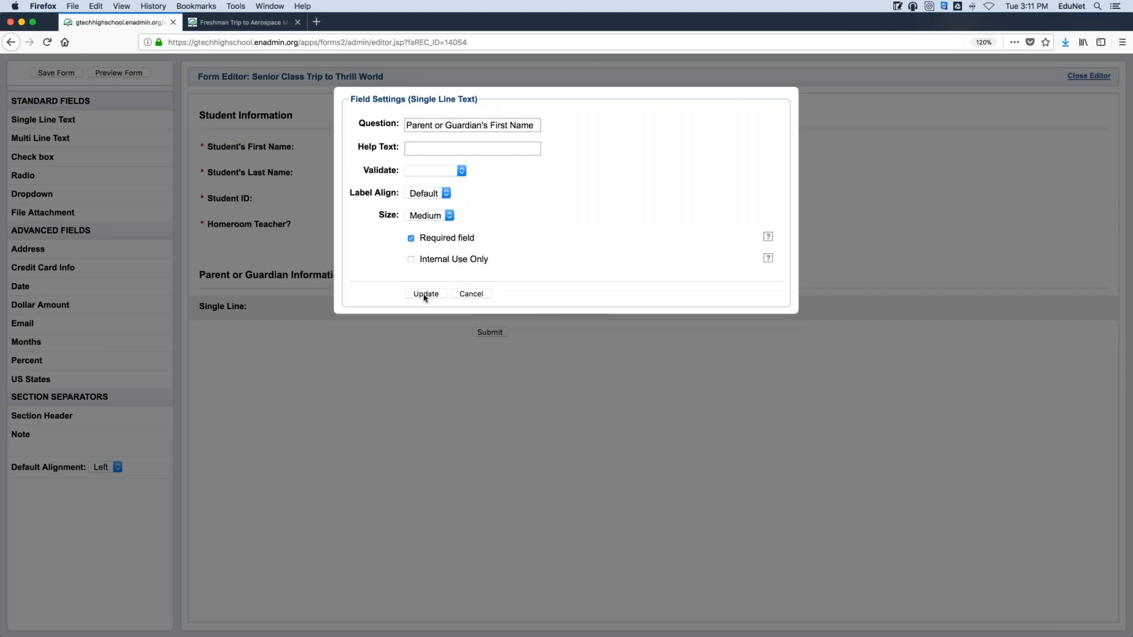
- Add a required single-line text field "Parent or Guardian's Last Name" below the parent's first name
{"action": "left_click_drag", "start_coordinate": [59, 118], "coordinate": [250, 327]}
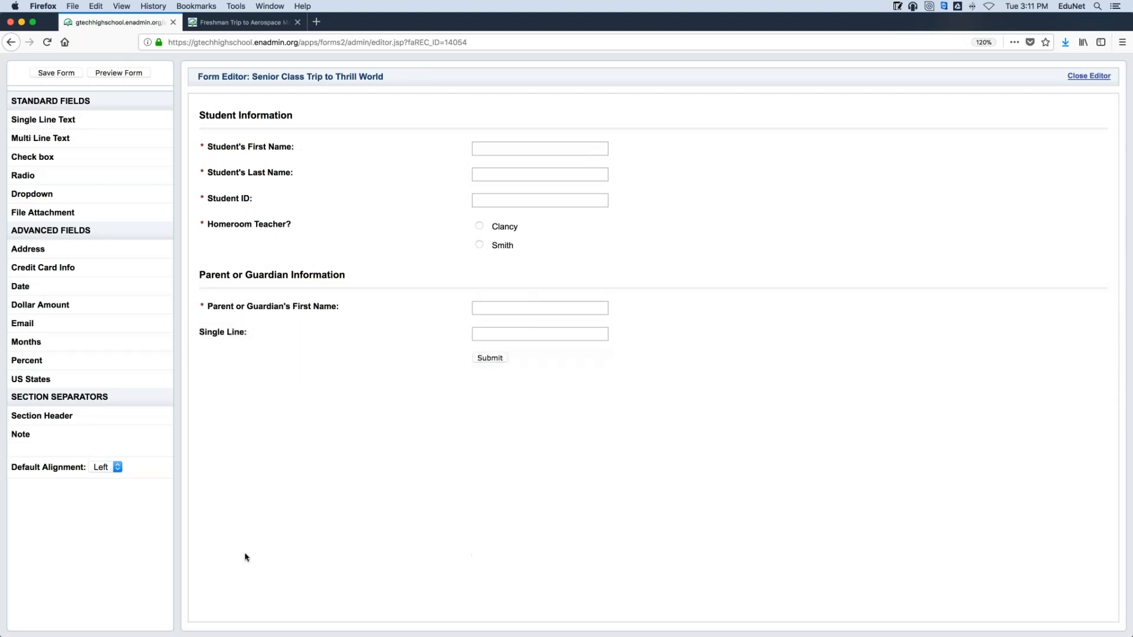
{"action": "left_click", "coordinate": [231, 335]}
{"action": "triple_click", "coordinate": [427, 124]}
{"action": "key", "text": "BackSpace"}
{"action": "type", "text": "Paren"}
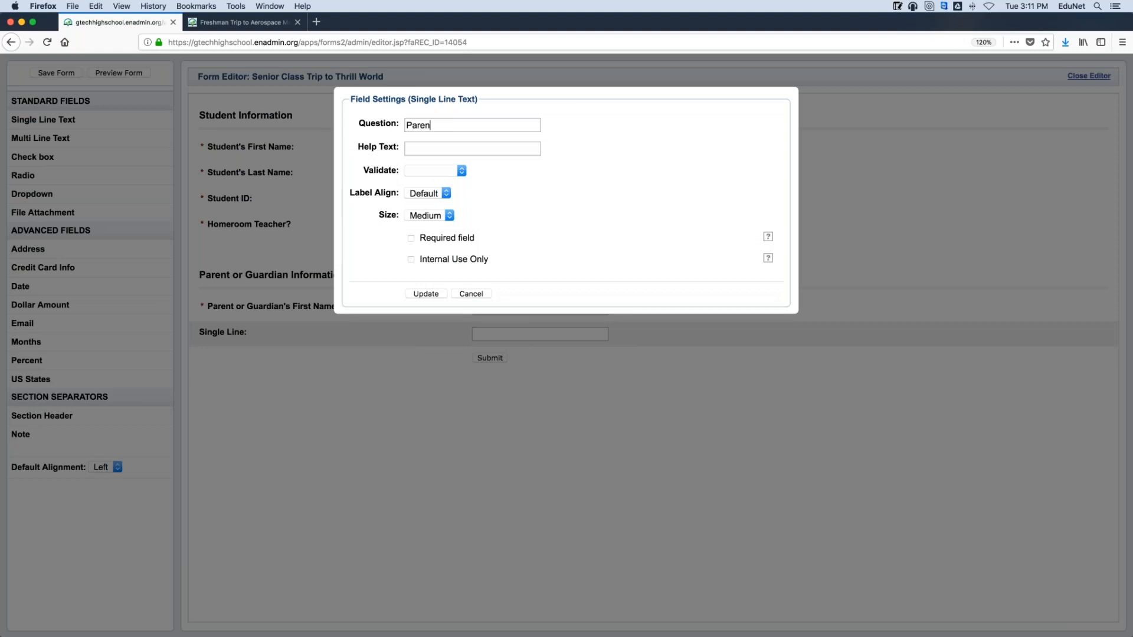
{"action": "type", "text": "t or Guardian's Last Name"}
{"action": "left_click", "coordinate": [452, 238]}
{"action": "left_click", "coordinate": [428, 294]}
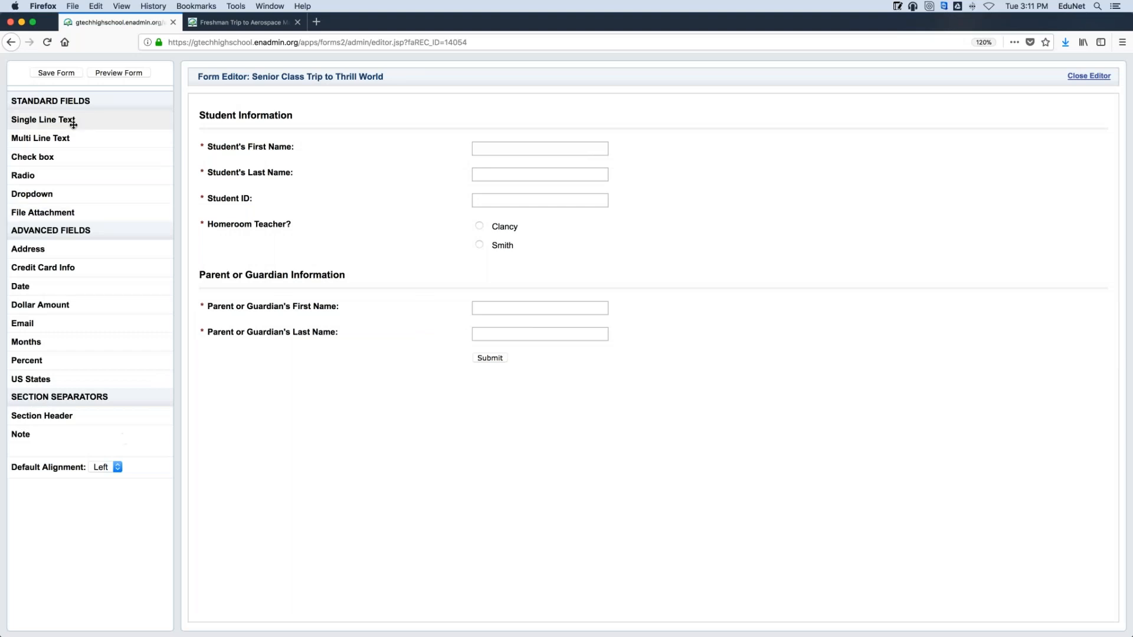
- Add a required single-line text field "Parent or Guardian's Phone Number" with input validation below the parent's last name
{"action": "left_click_drag", "start_coordinate": [73, 118], "coordinate": [253, 358]}
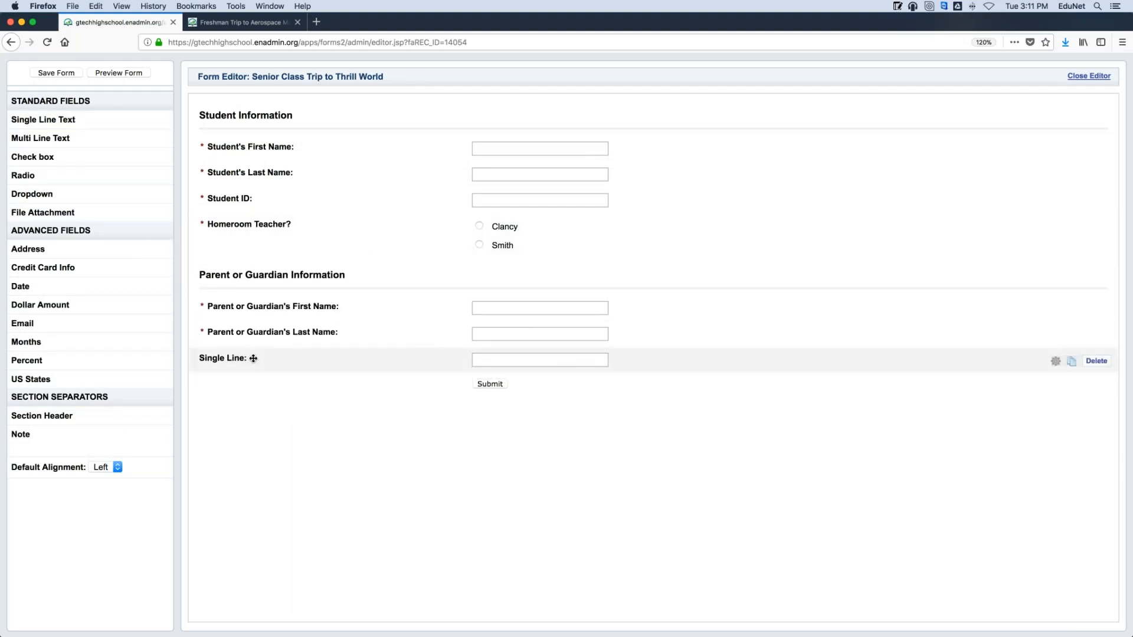
{"action": "left_click_drag", "start_coordinate": [495, 127], "coordinate": [263, 111]}
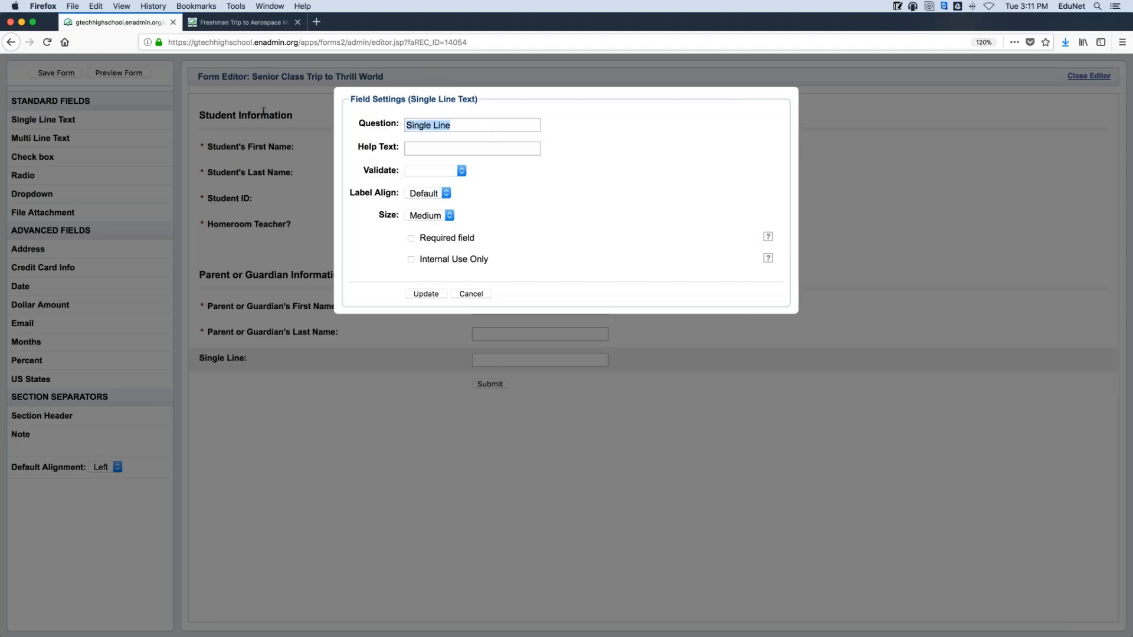
{"action": "key", "text": "BackSpace"}
{"action": "type", "text": "Parent"}
{"action": "type", "text": " or Guardian"}
{"action": "type", "text": "'s Phone Number"}
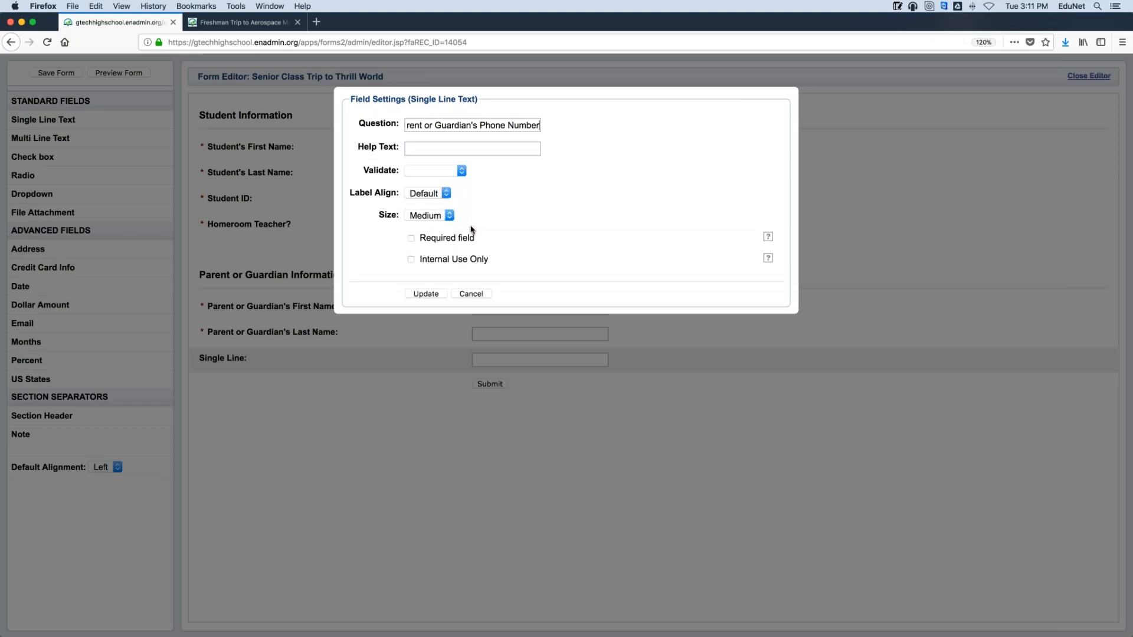
{"action": "left_click", "coordinate": [444, 173]}
{"action": "left_click", "coordinate": [443, 192]}
{"action": "left_click", "coordinate": [461, 242]}
{"action": "left_click", "coordinate": [429, 294]}
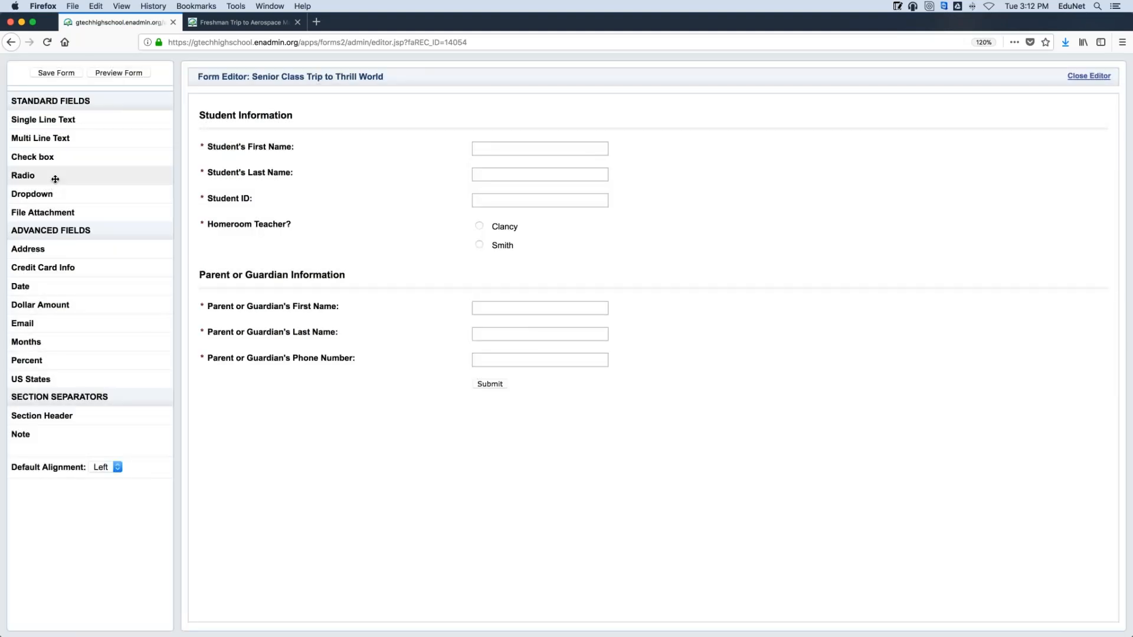
- Add a required email field "Parent or Guardian's Email" below the parent's phone number
{"action": "left_click_drag", "start_coordinate": [26, 322], "coordinate": [229, 385]}
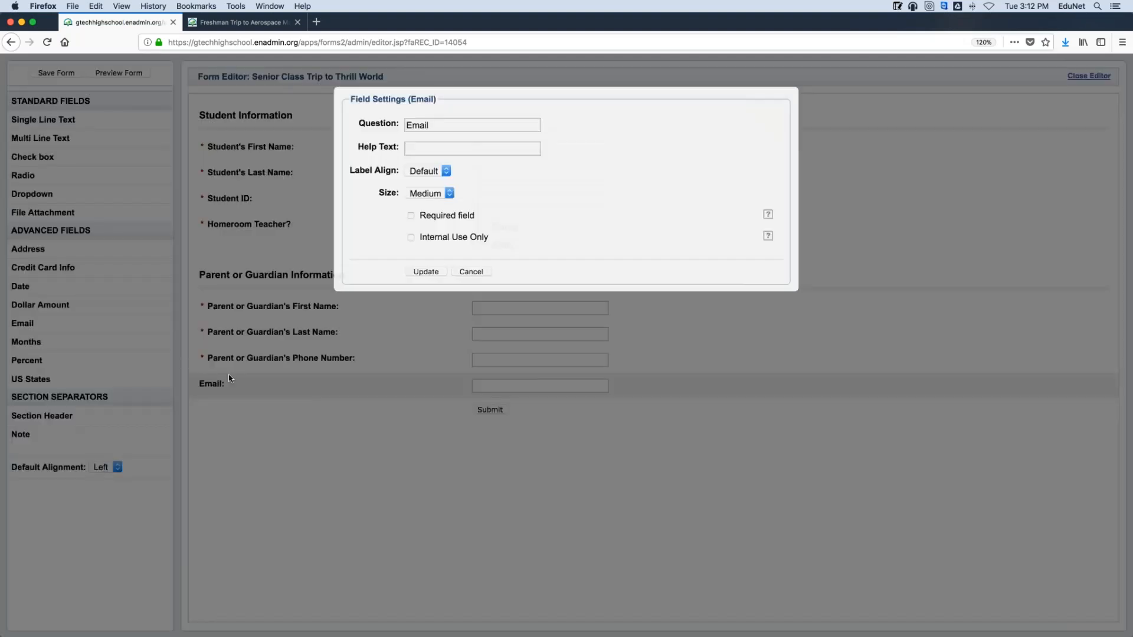
{"action": "left_click", "coordinate": [405, 125]}
{"action": "type", "text": "Parent or "}
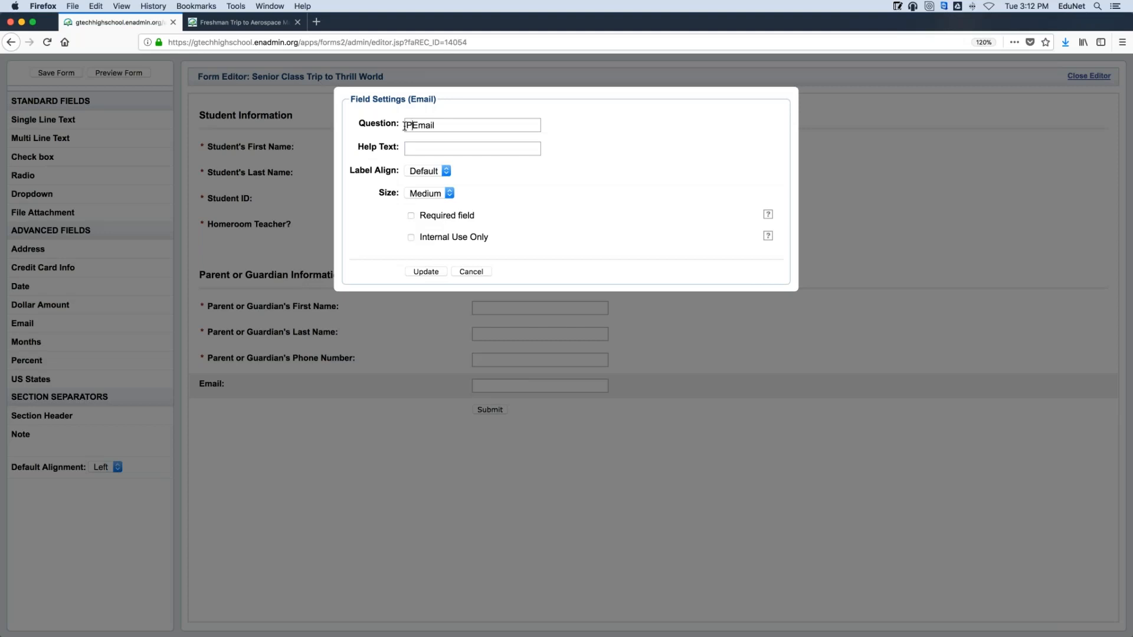
{"action": "type", "text": "Guardian"}
{"action": "type", "text": ";s"}
{"action": "key", "text": "BackSpace"}
{"action": "key", "text": "BackSpace"}
{"action": "type", "text": "'s"}
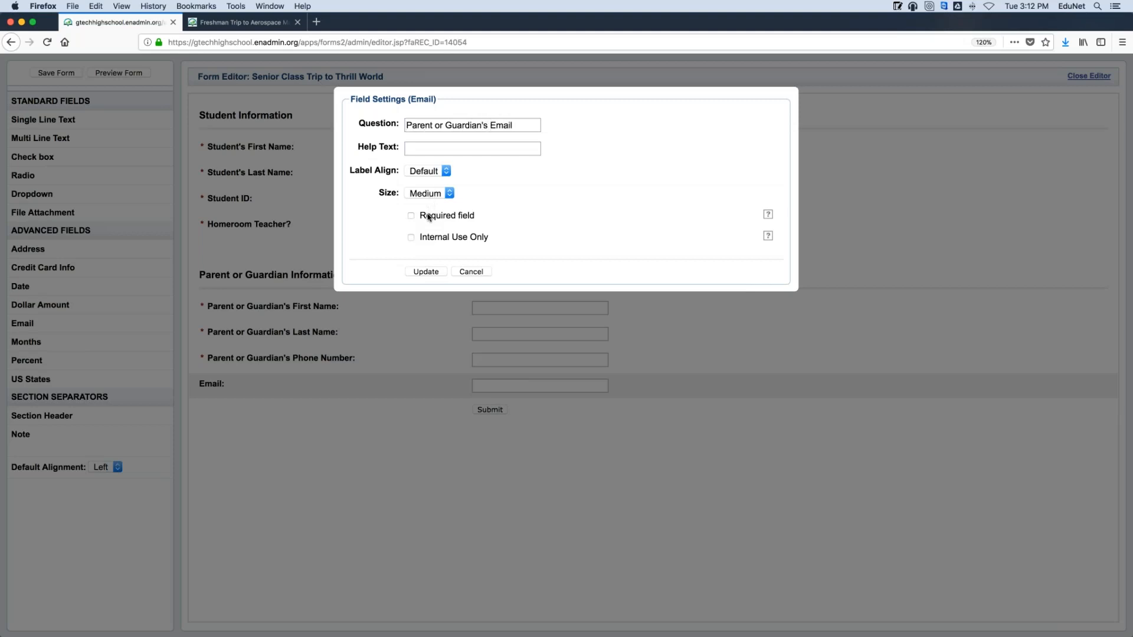
{"action": "left_click", "coordinate": [425, 273]}
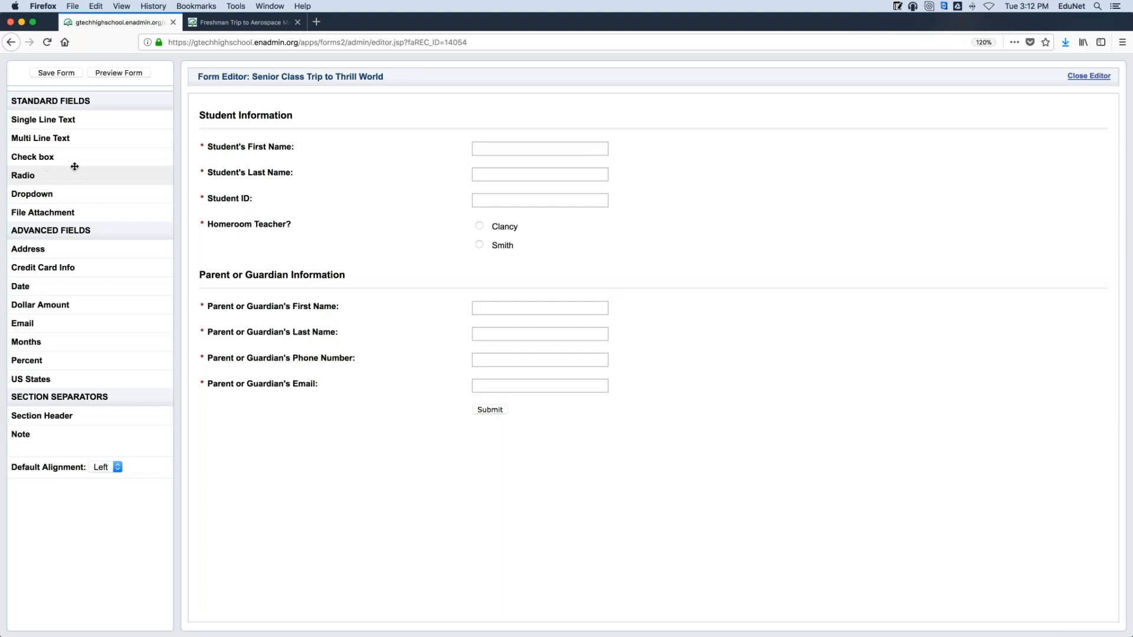
- Add a file attachment field "Parent or Guardian's Government Issued ID" below the parent's email, with the file upload required
{"action": "left_click_drag", "start_coordinate": [56, 213], "coordinate": [259, 411]}
{"action": "left_click", "coordinate": [258, 411]}
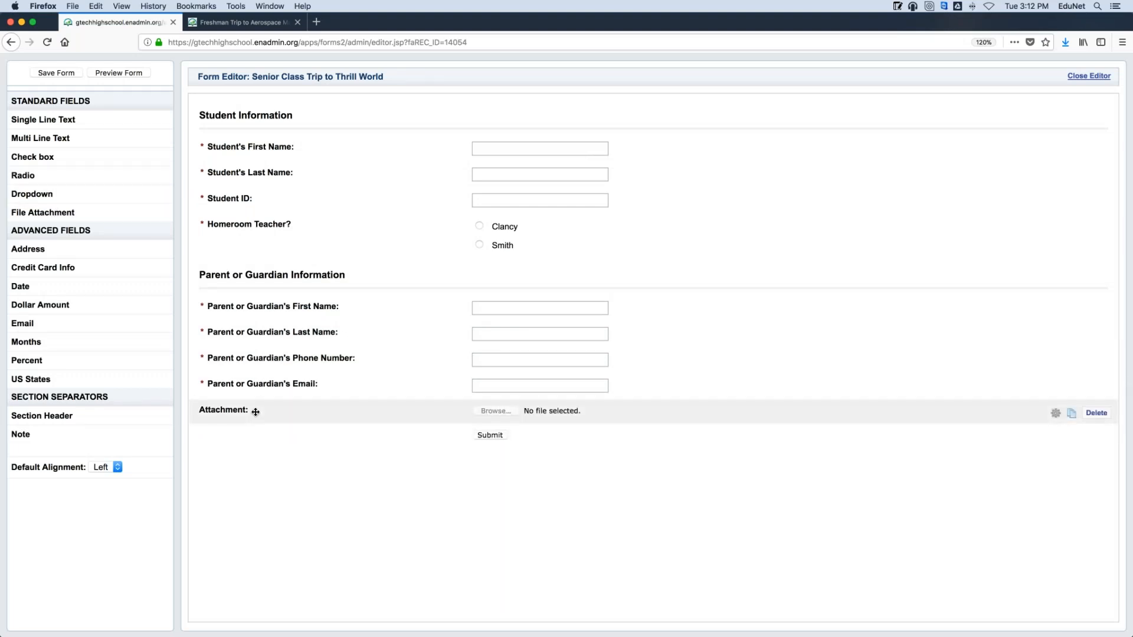
{"action": "left_click_drag", "start_coordinate": [466, 121], "coordinate": [310, 93]}
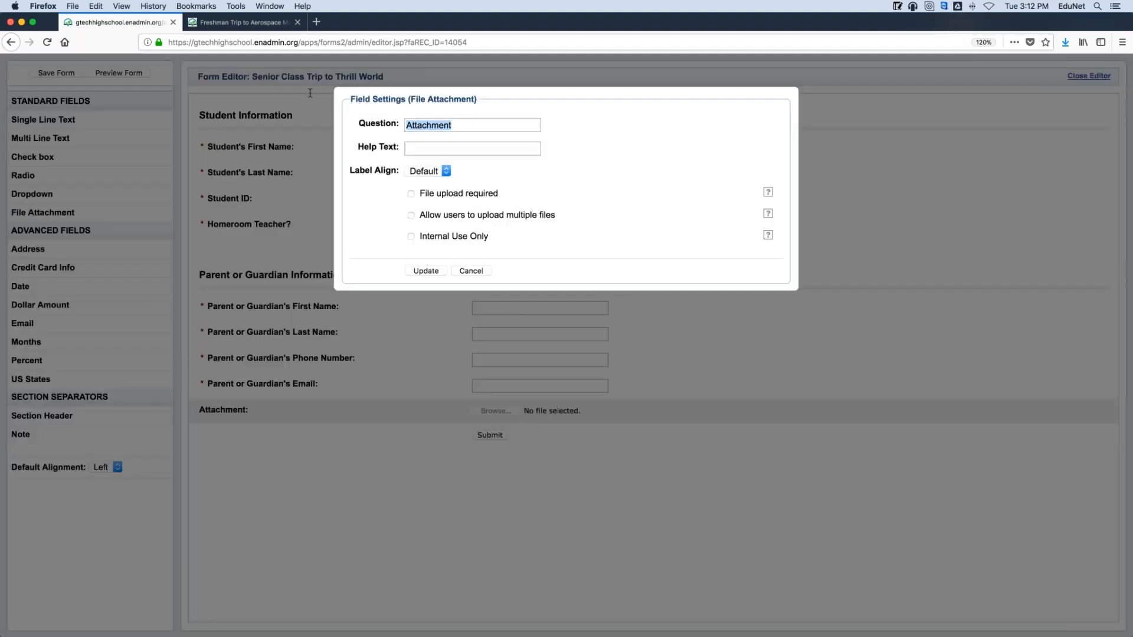
{"action": "key", "text": "BackSpace"}
{"action": "type", "text": "Parent or Gua"}
{"action": "type", "text": "rdian's "}
{"action": "type", "text": "Gove"}
{"action": "type", "text": "rnment Issue"}
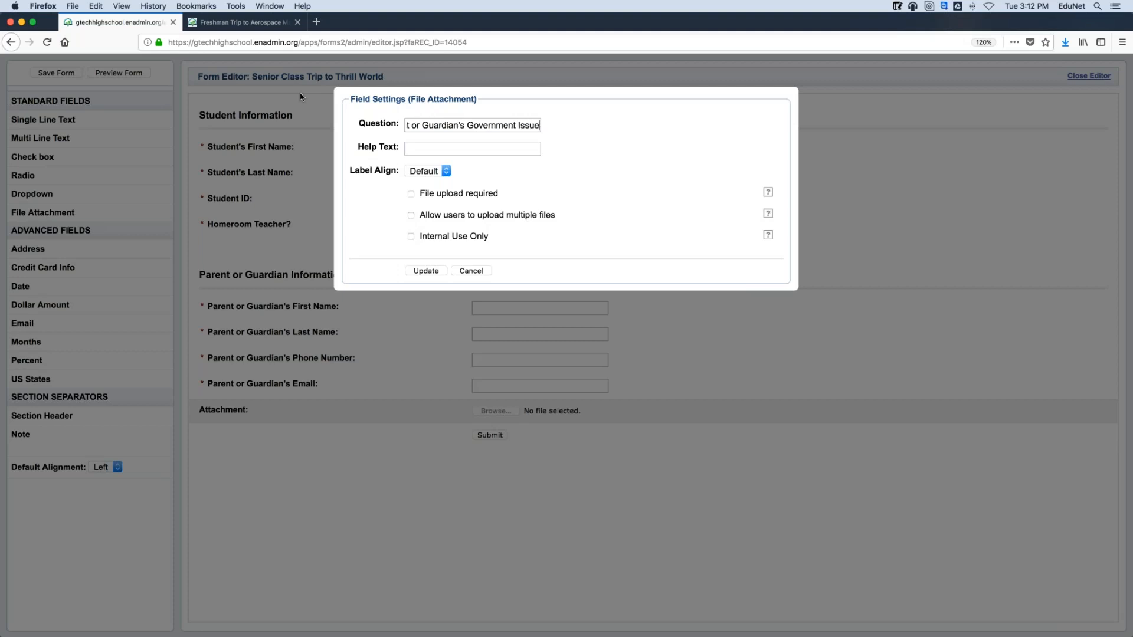
{"action": "type", "text": "d ID"}
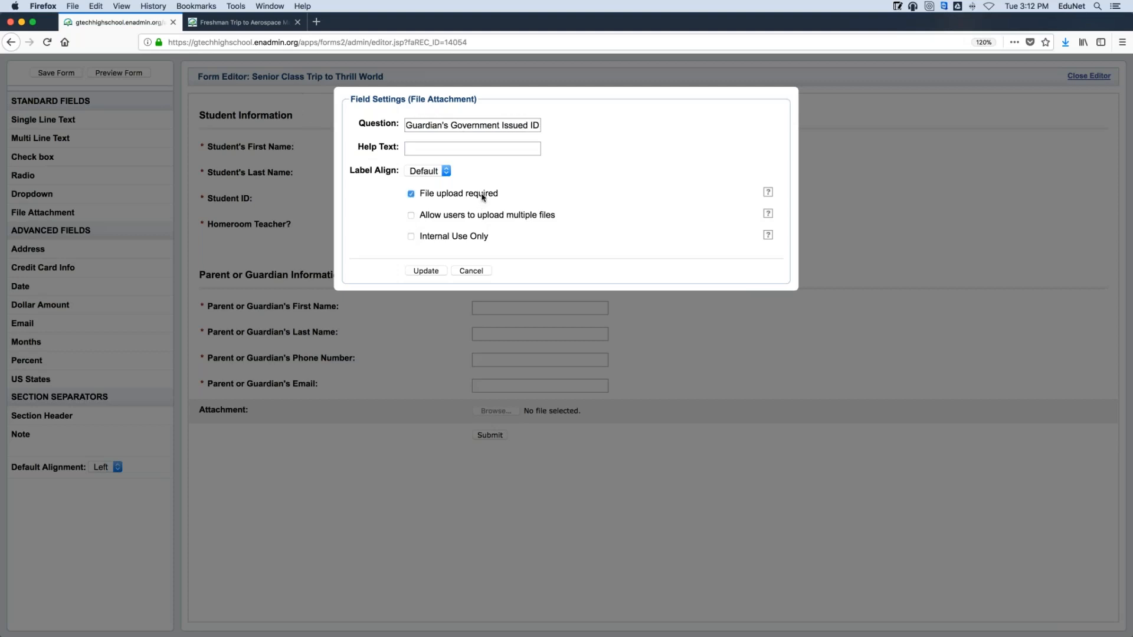
{"action": "left_click", "coordinate": [425, 271]}
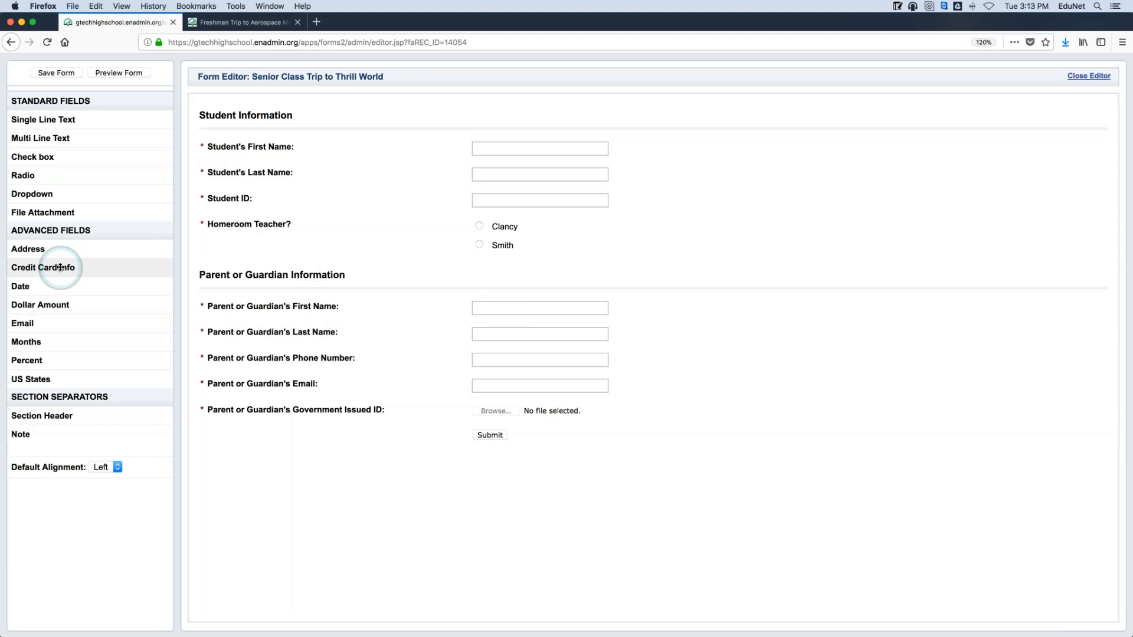
- Add a credit card info block to the form below the government issued ID attachment
{"action": "left_click_drag", "start_coordinate": [61, 267], "coordinate": [279, 436]}
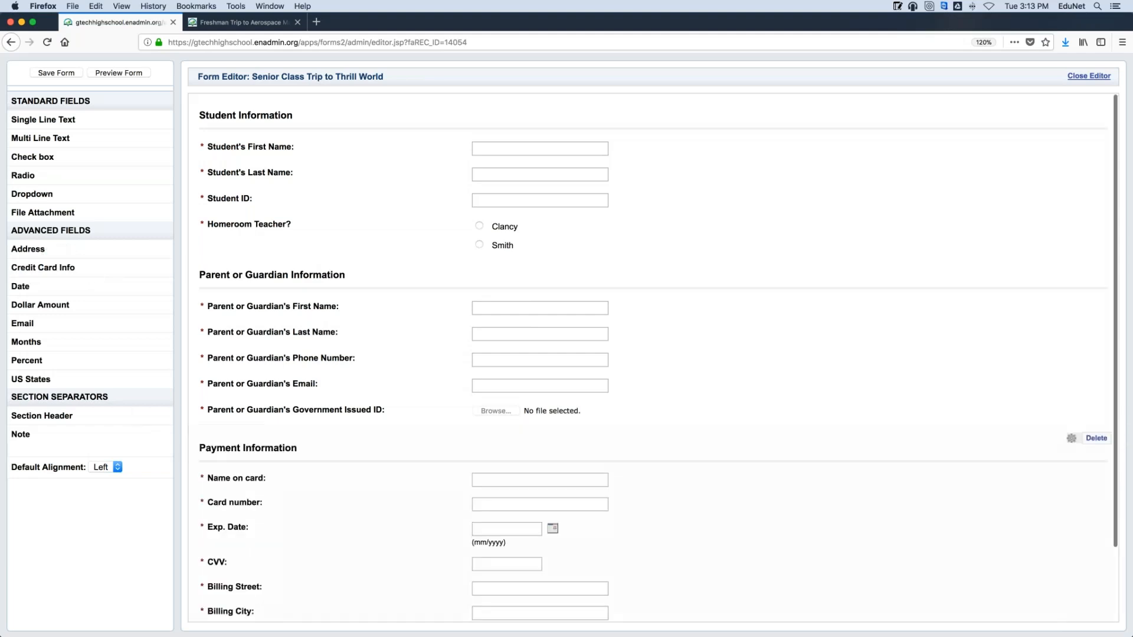
{"action": "scroll", "coordinate": [279, 440], "scroll_direction": "down", "scroll_amount": 3}
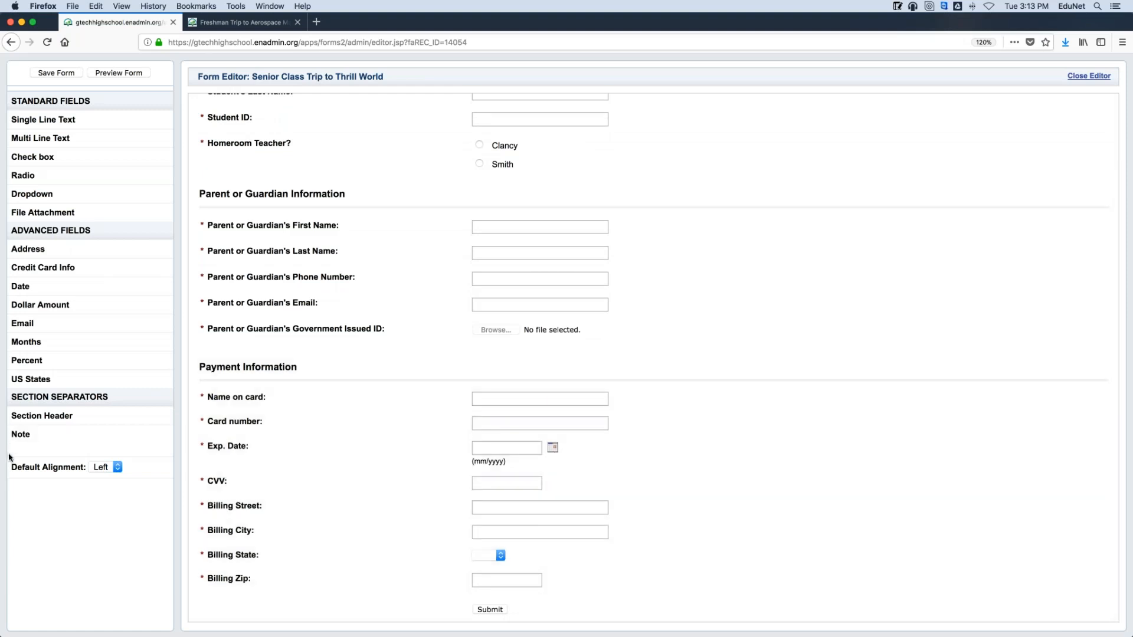
- Add an alert-styled note "By submitting this Form, I am authorizing my Student to participate in this Field Trip." below the payment fields and save the form
{"action": "left_click_drag", "start_coordinate": [44, 435], "coordinate": [235, 612]}
{"action": "scroll", "coordinate": [253, 584], "scroll_direction": "down", "scroll_amount": 1}
{"action": "left_click", "coordinate": [255, 582]}
{"action": "left_click_drag", "start_coordinate": [510, 124], "coordinate": [383, 121]}
{"action": "key", "text": "BackSpace"}
{"action": "type", "text": "By submitting"}
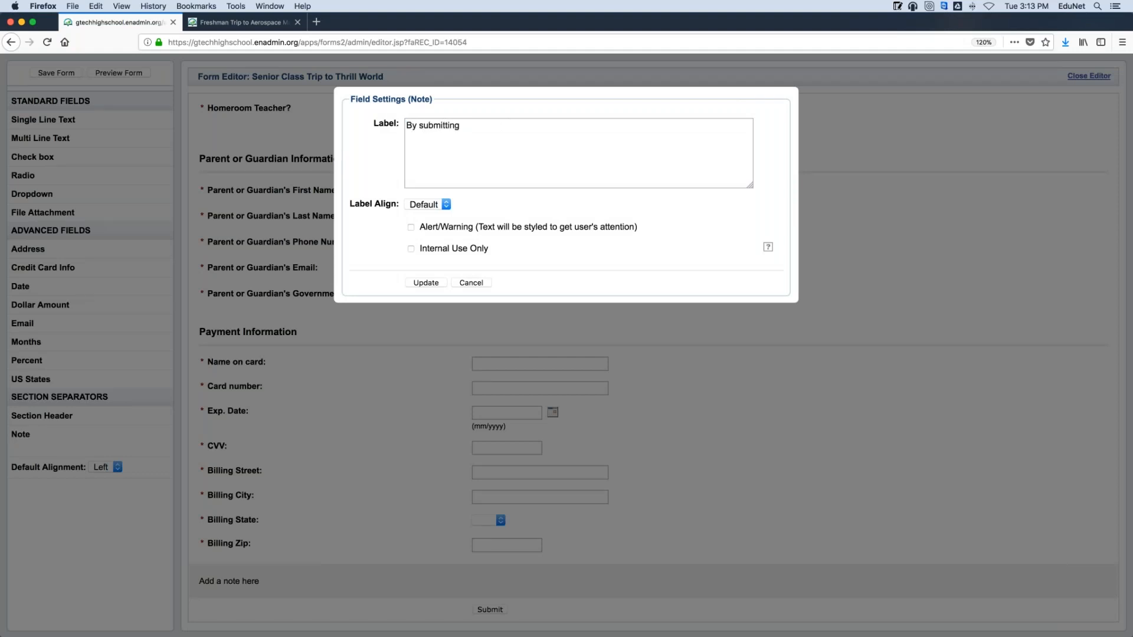
{"action": "type", "text": " this Form, I am authorizing my Student to"}
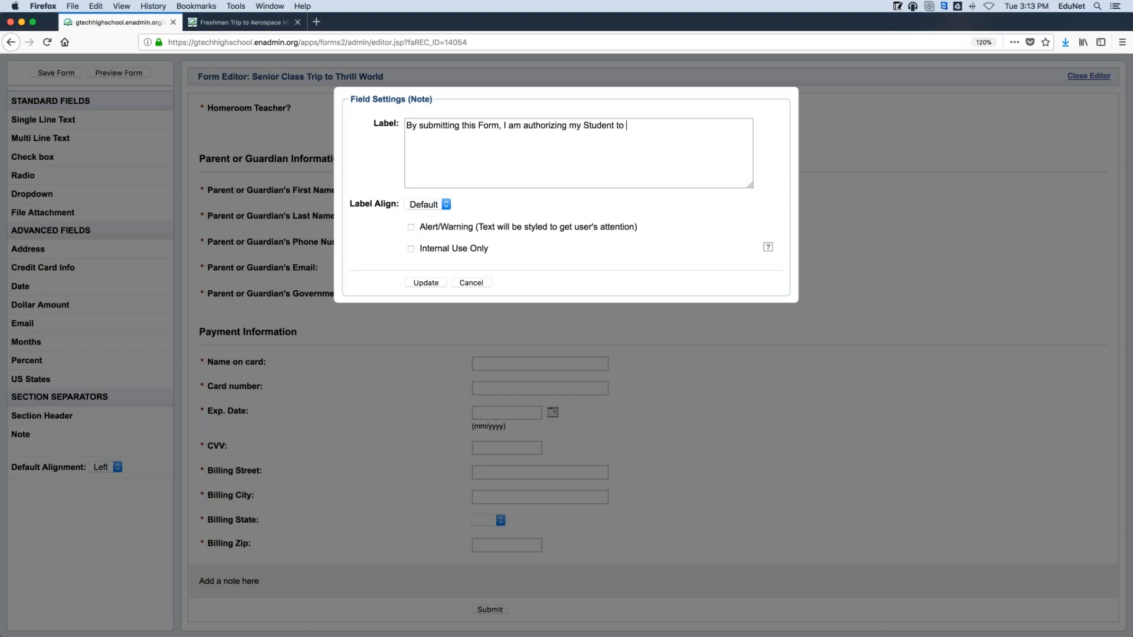
{"action": "type", "text": " participate in this Field Trip."}
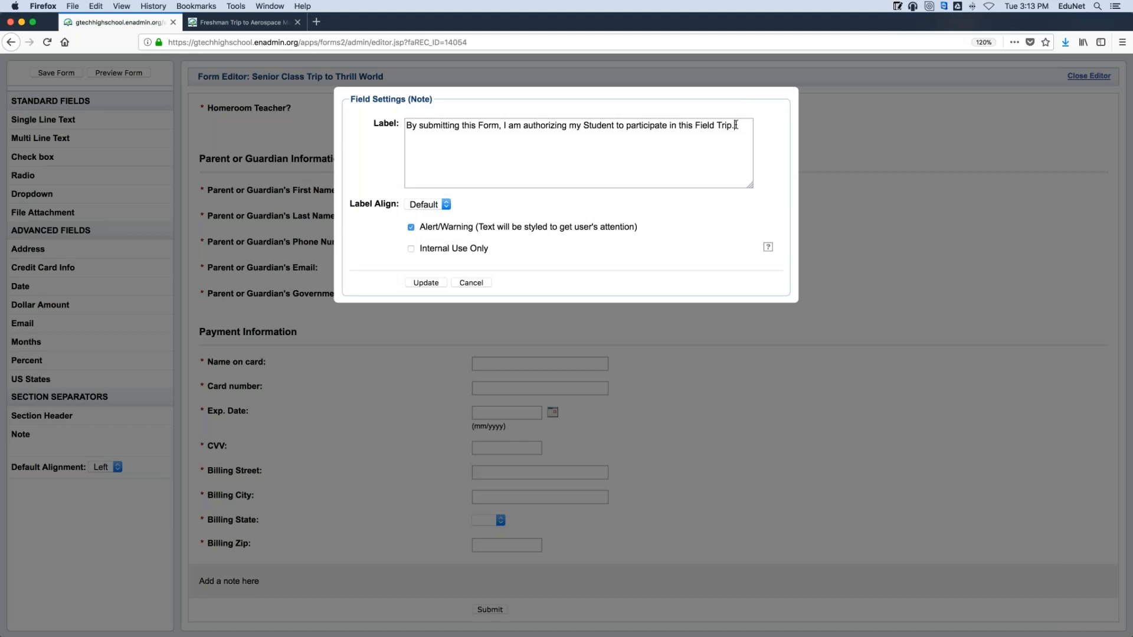
{"action": "left_click", "coordinate": [422, 284]}
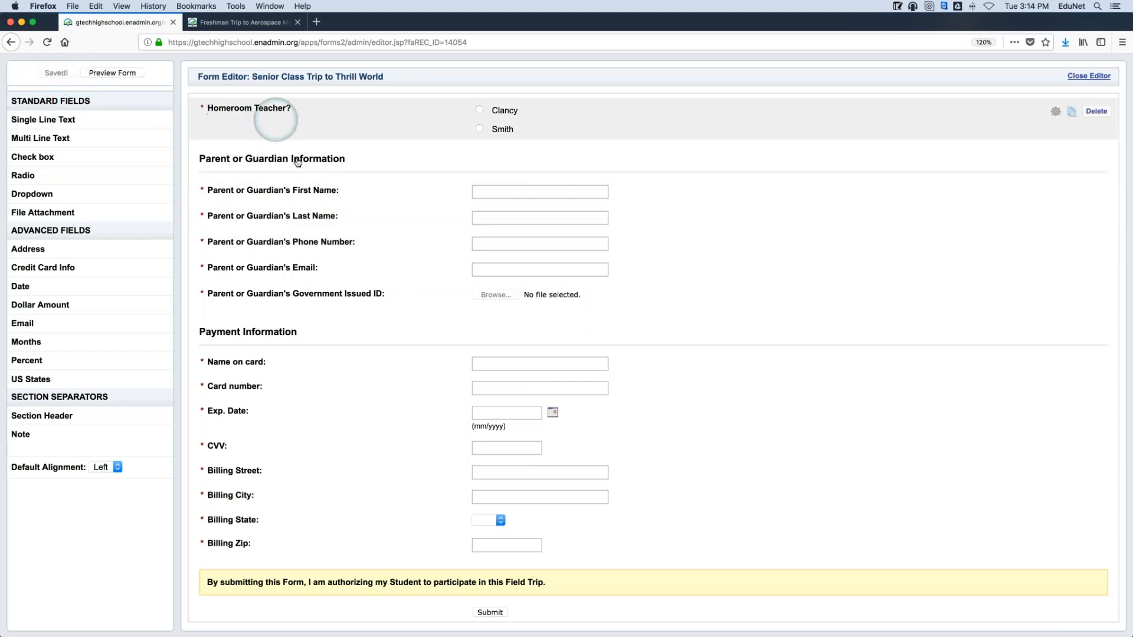
- Preview the Senior Class Trip to Thrill World form and review its student, parent and payment sections from start to end
{"action": "scroll", "coordinate": [283, 240], "scroll_direction": "up", "scroll_amount": 3}
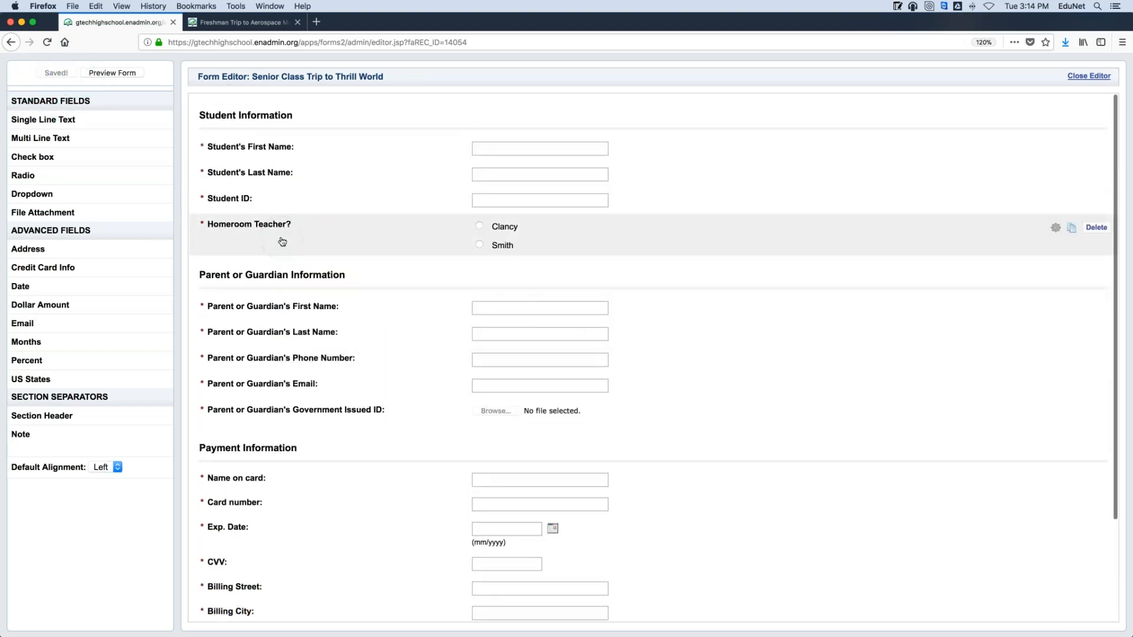
{"action": "left_click", "coordinate": [108, 73]}
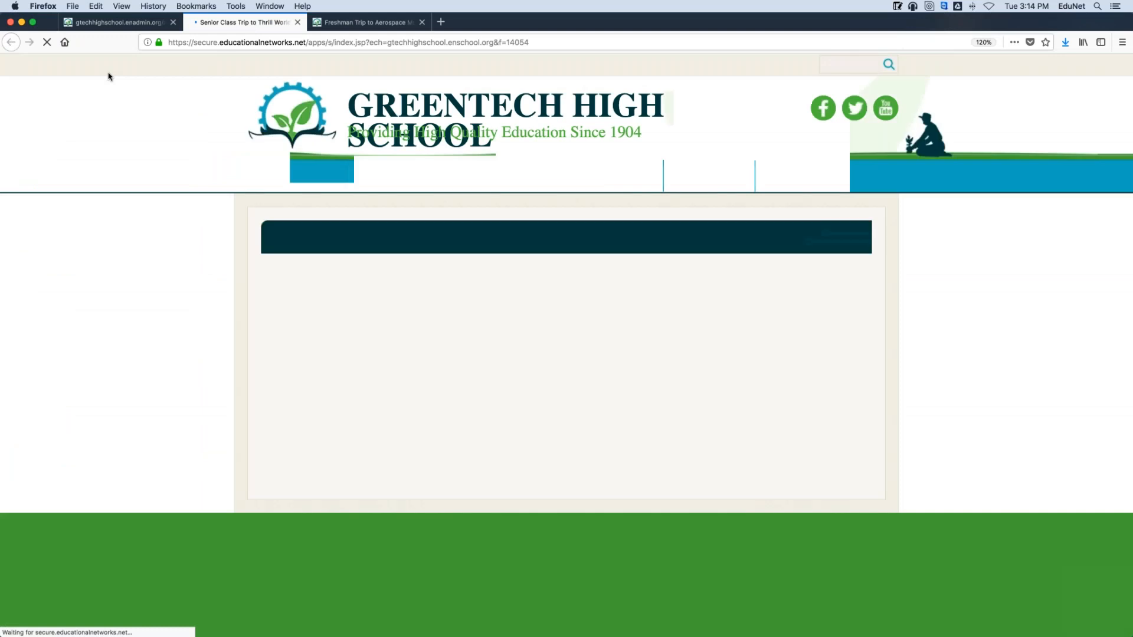
{"action": "scroll", "coordinate": [750, 227], "scroll_direction": "down", "scroll_amount": 3}
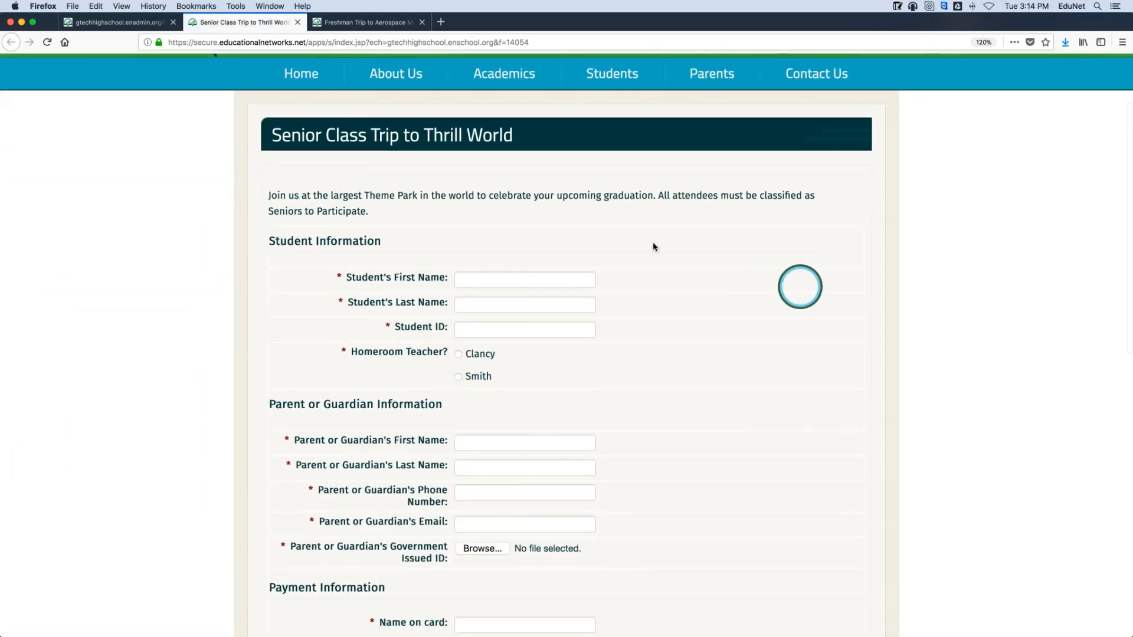
{"action": "scroll", "coordinate": [649, 246], "scroll_direction": "down", "scroll_amount": 5}
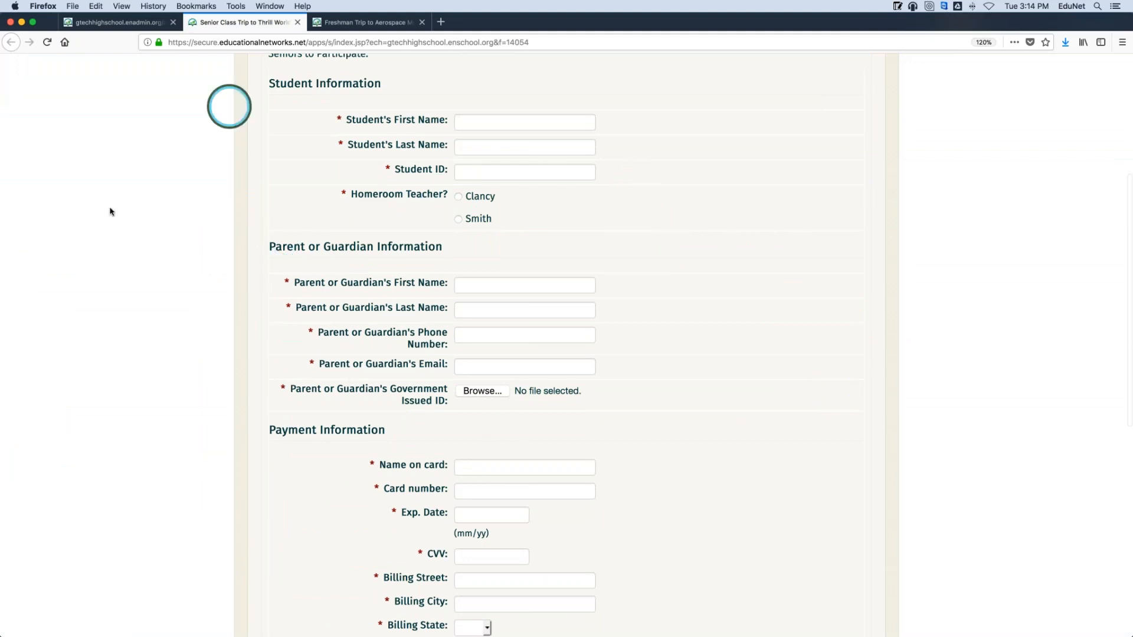
{"action": "scroll", "coordinate": [542, 362], "scroll_direction": "down", "scroll_amount": 6}
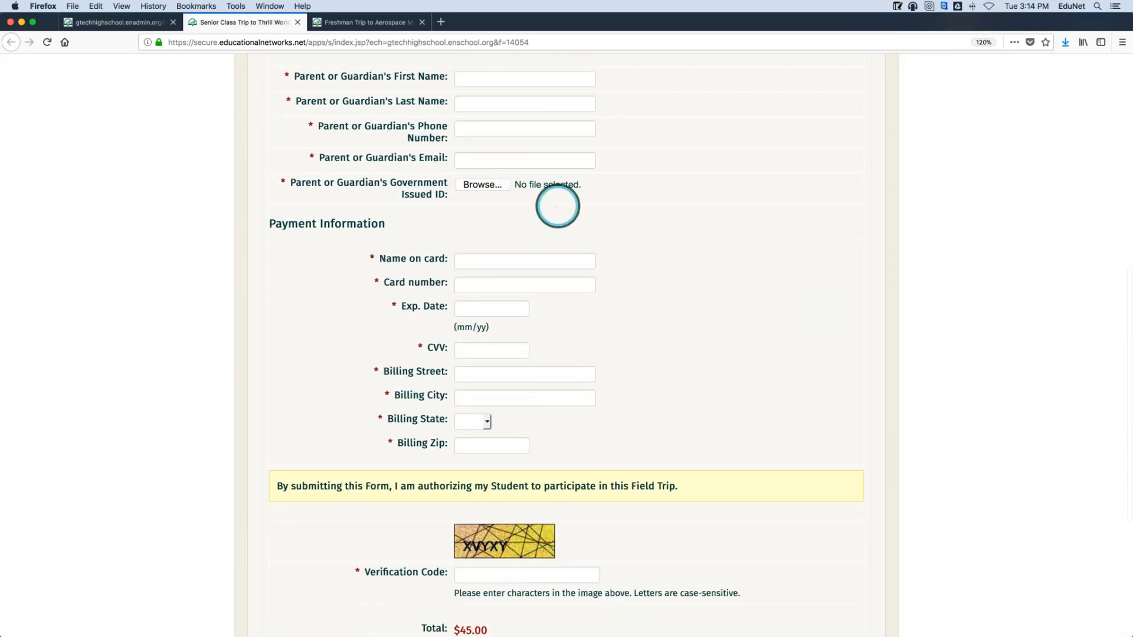
{"action": "scroll", "coordinate": [557, 206], "scroll_direction": "up", "scroll_amount": 10}
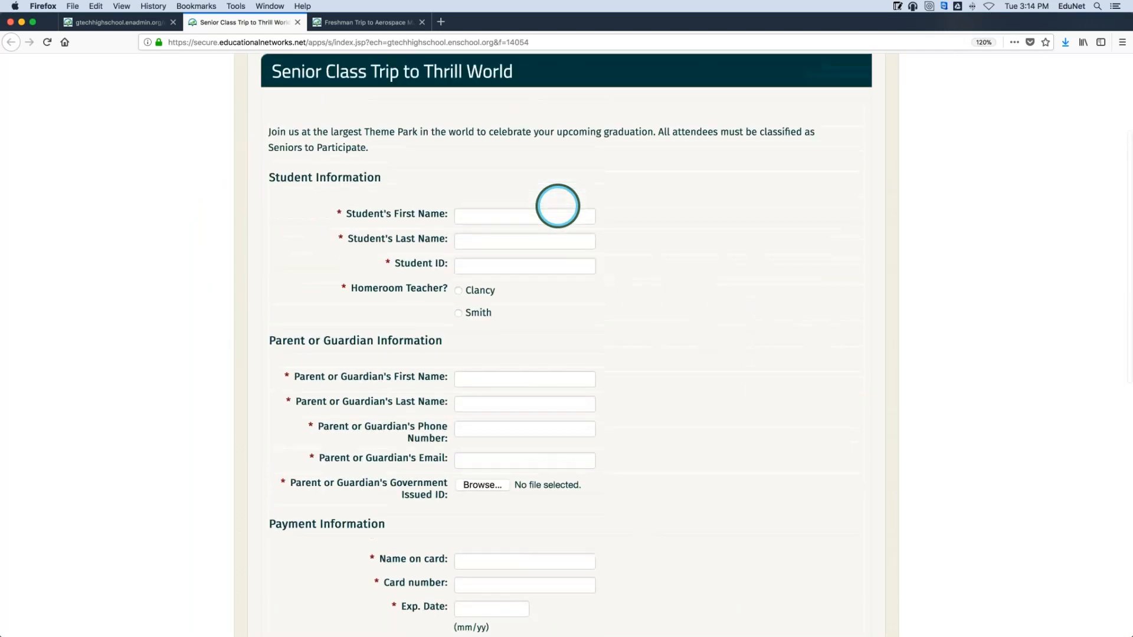
{"action": "scroll", "coordinate": [557, 206], "scroll_direction": "up", "scroll_amount": 5}
- Switch to the "How to Build a Field Trip Permission Slip with Forms" document in Preview and look through its later pages
{"action": "left_click", "coordinate": [572, 609]}
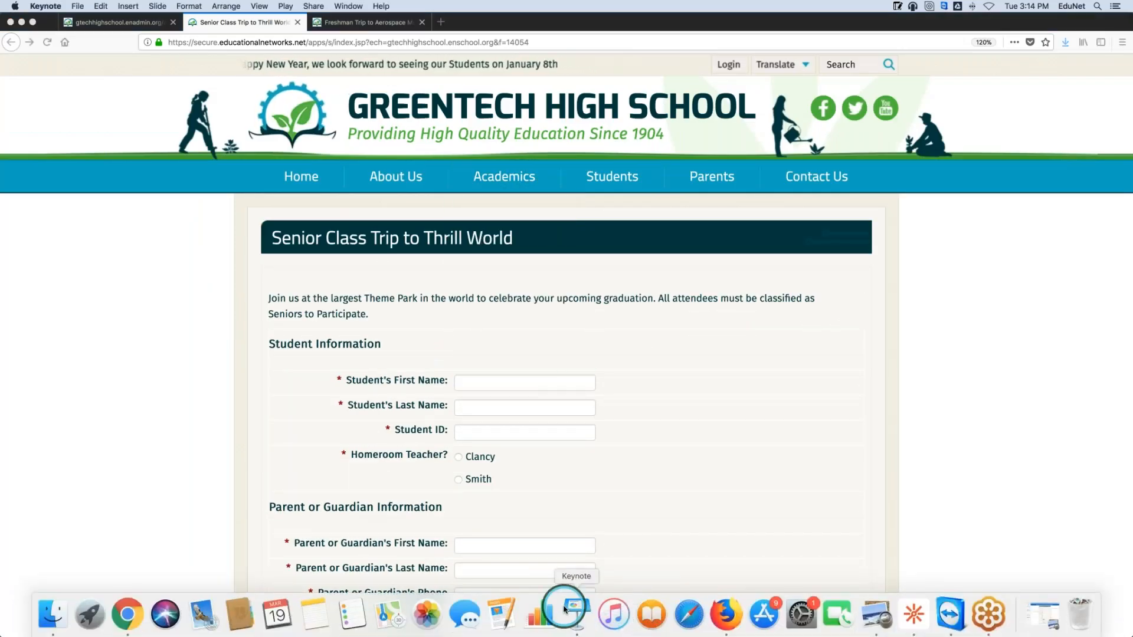
{"action": "left_click", "coordinate": [876, 614]}
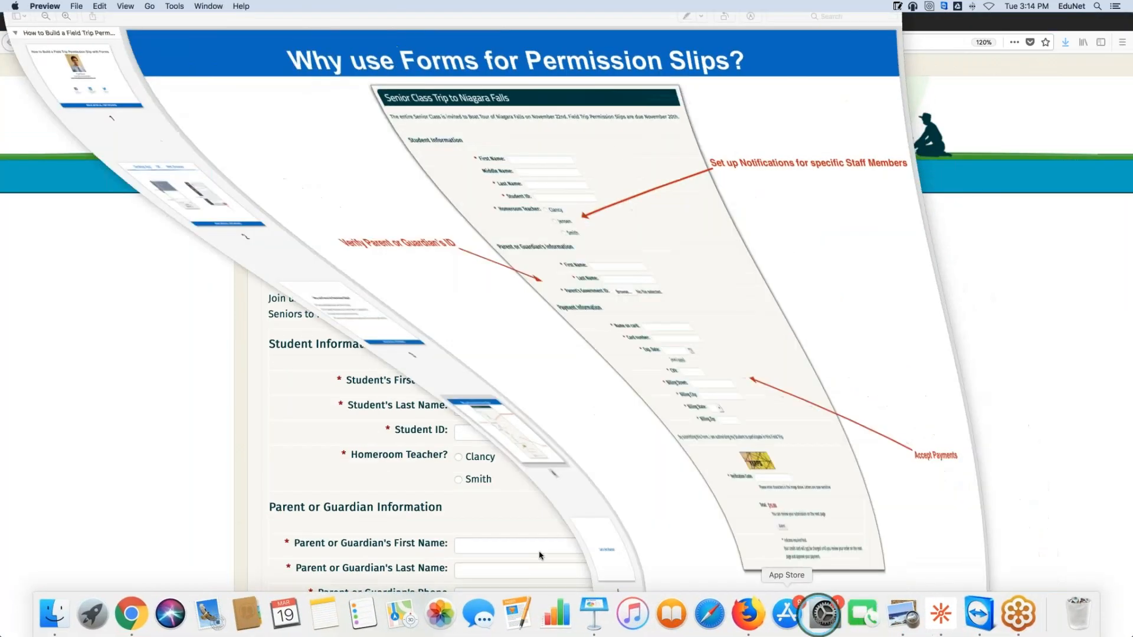
{"action": "scroll", "coordinate": [37, 454], "scroll_direction": "down", "scroll_amount": 10}
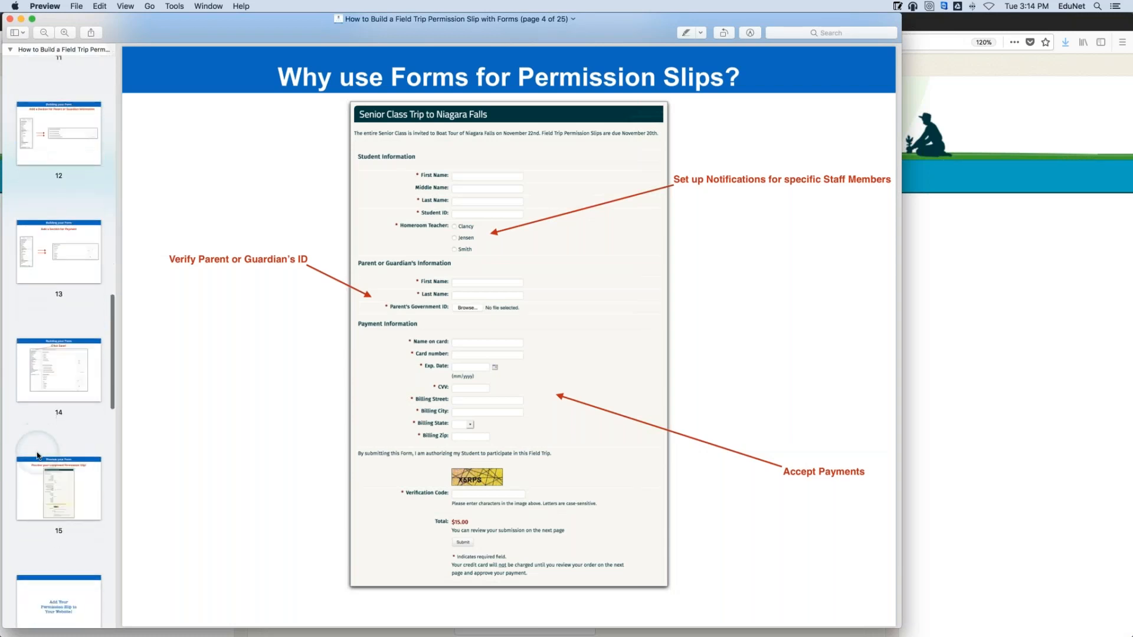
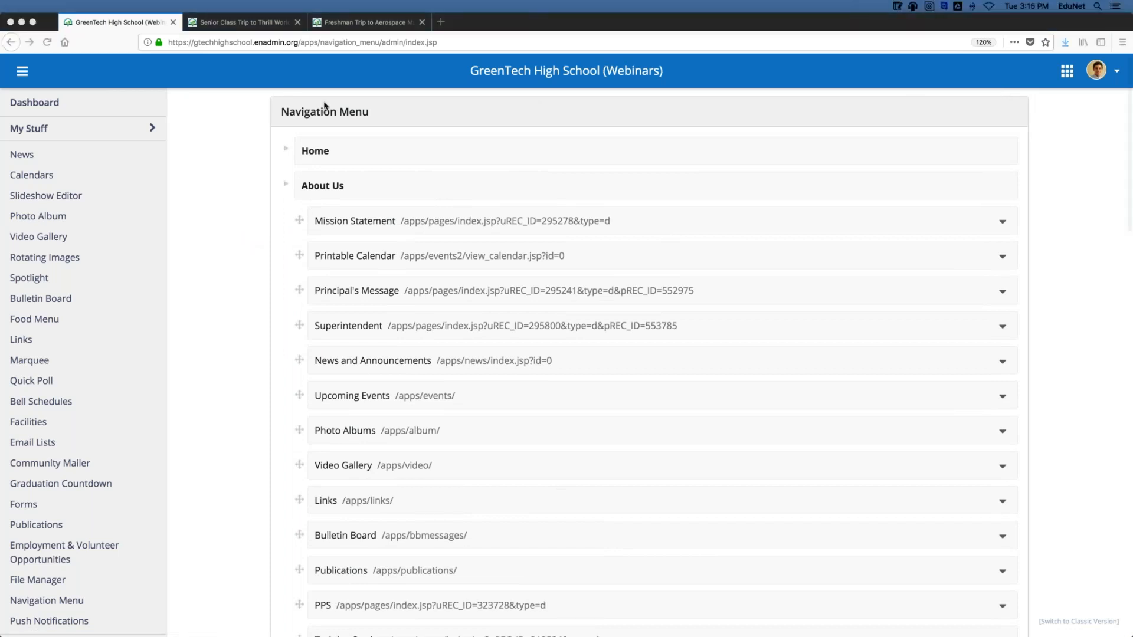
- Start adding a navigation menu link below School Year Application in the Parents section
{"action": "left_click", "coordinate": [146, 78]}
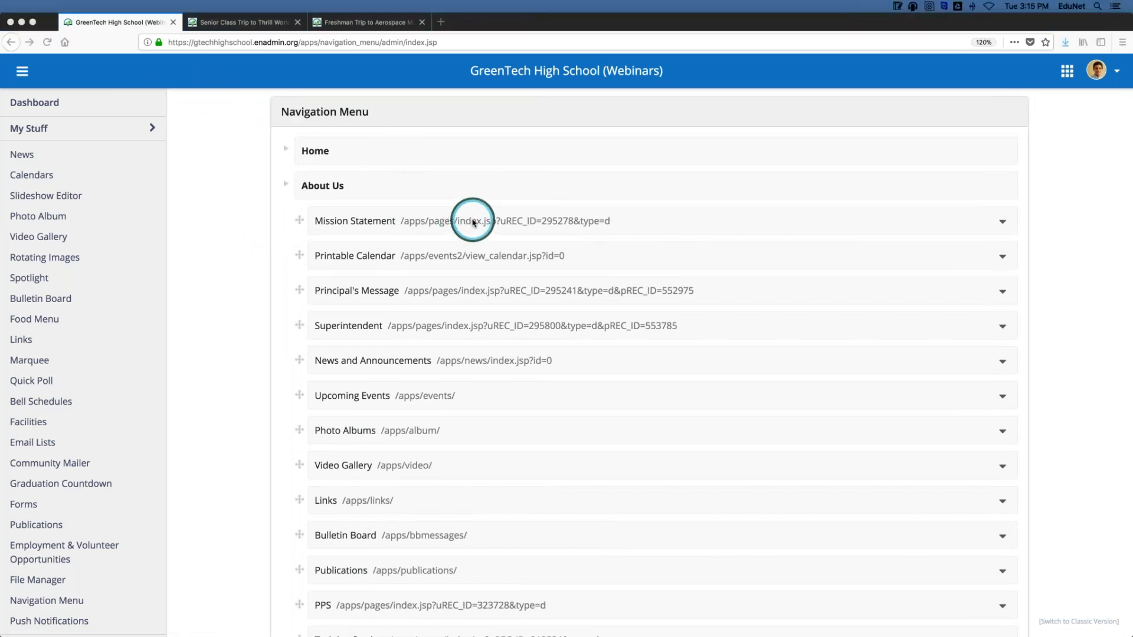
{"action": "scroll", "coordinate": [496, 229], "scroll_direction": "down", "scroll_amount": 10}
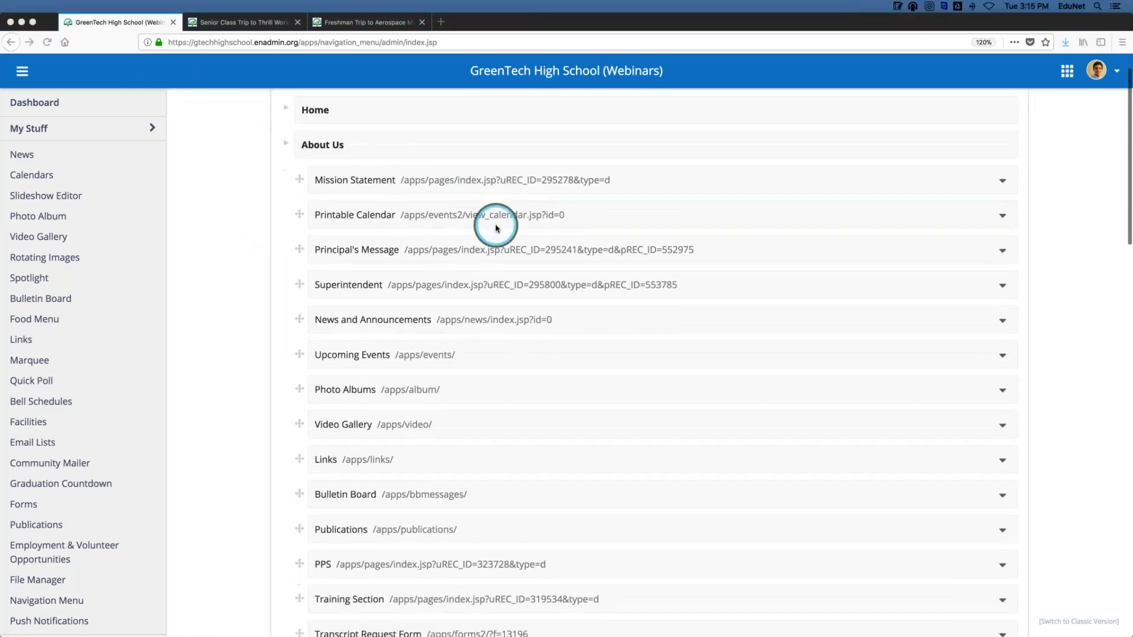
{"action": "scroll", "coordinate": [495, 228], "scroll_direction": "down", "scroll_amount": 20}
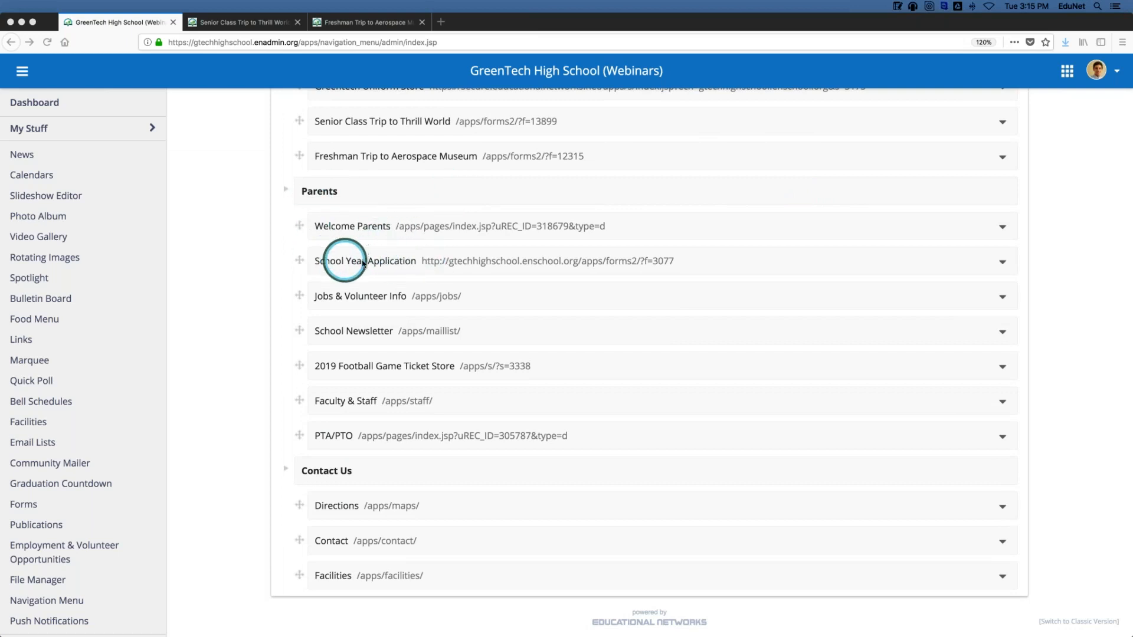
{"action": "left_click", "coordinate": [1003, 261]}
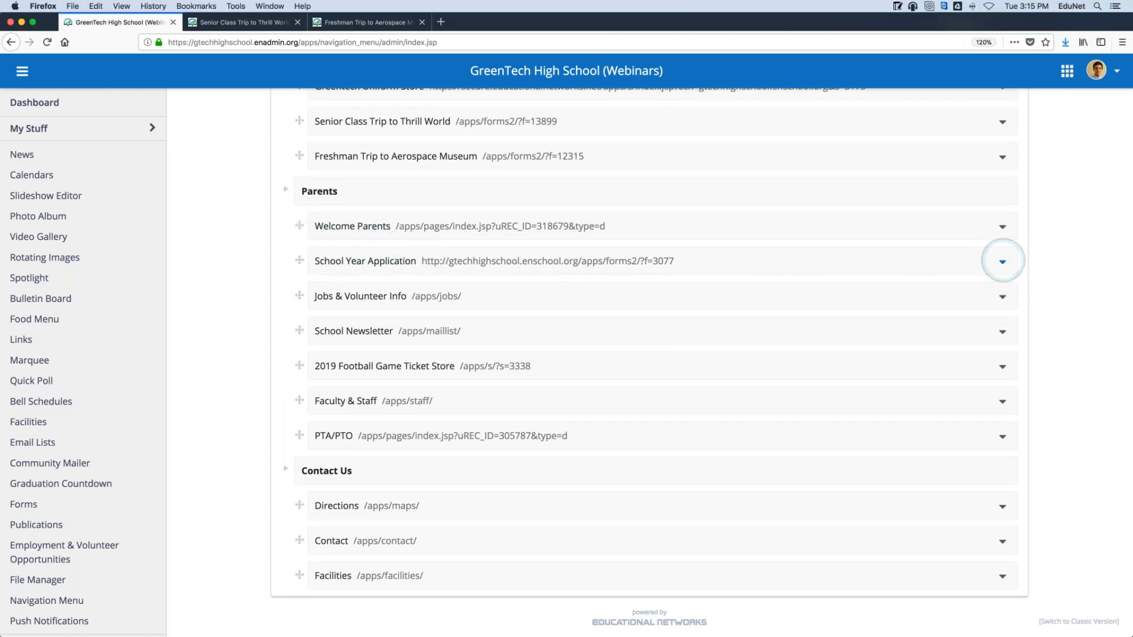
{"action": "left_click", "coordinate": [1003, 261]}
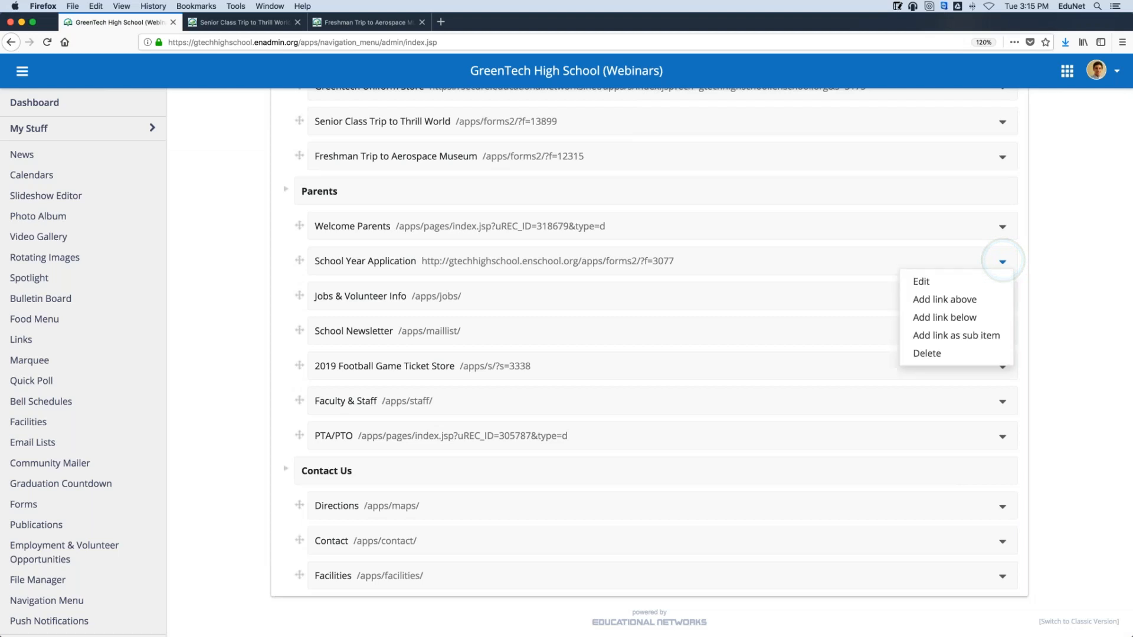
{"action": "left_click", "coordinate": [971, 320]}
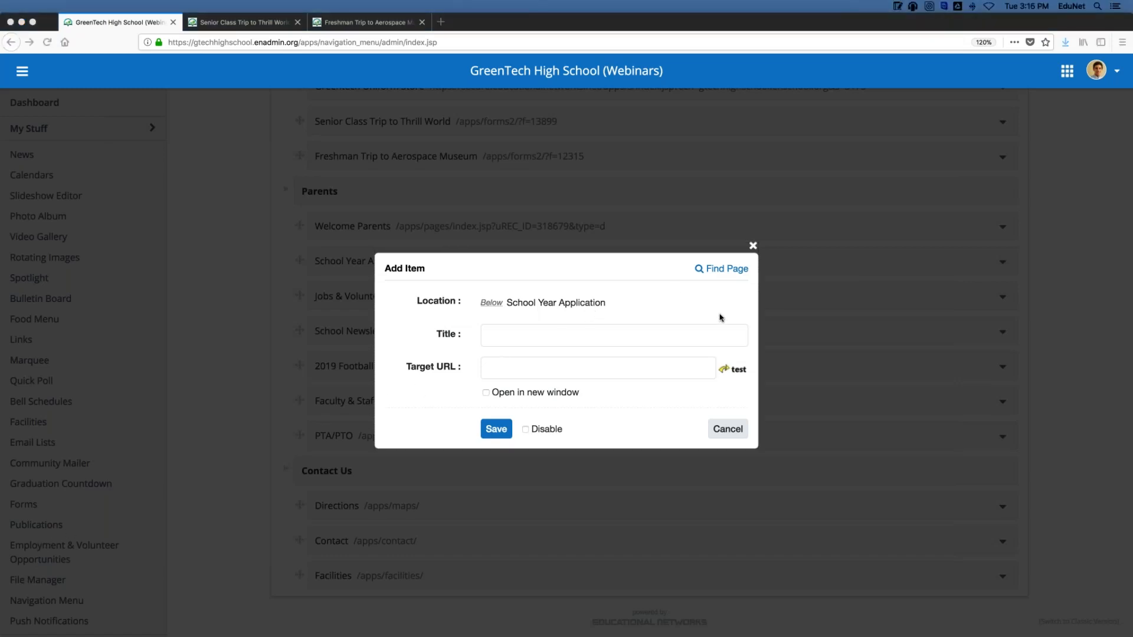
- Find the Senior Class Trip to Thrill World form page as the new link's target and save the item
{"action": "left_click", "coordinate": [721, 272]}
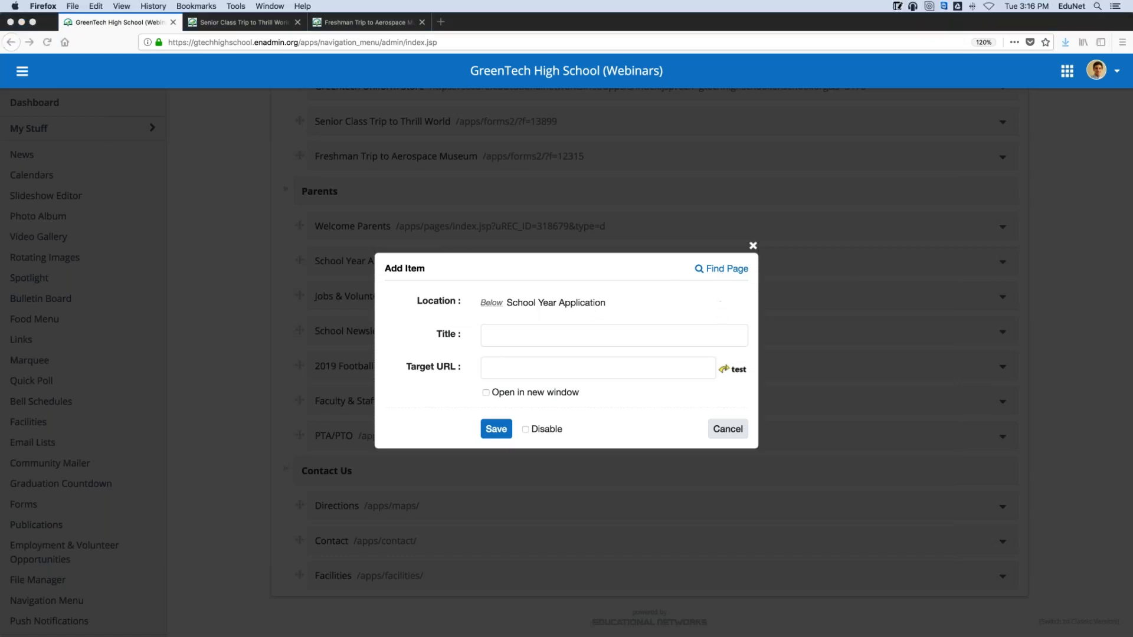
{"action": "left_click", "coordinate": [728, 272]}
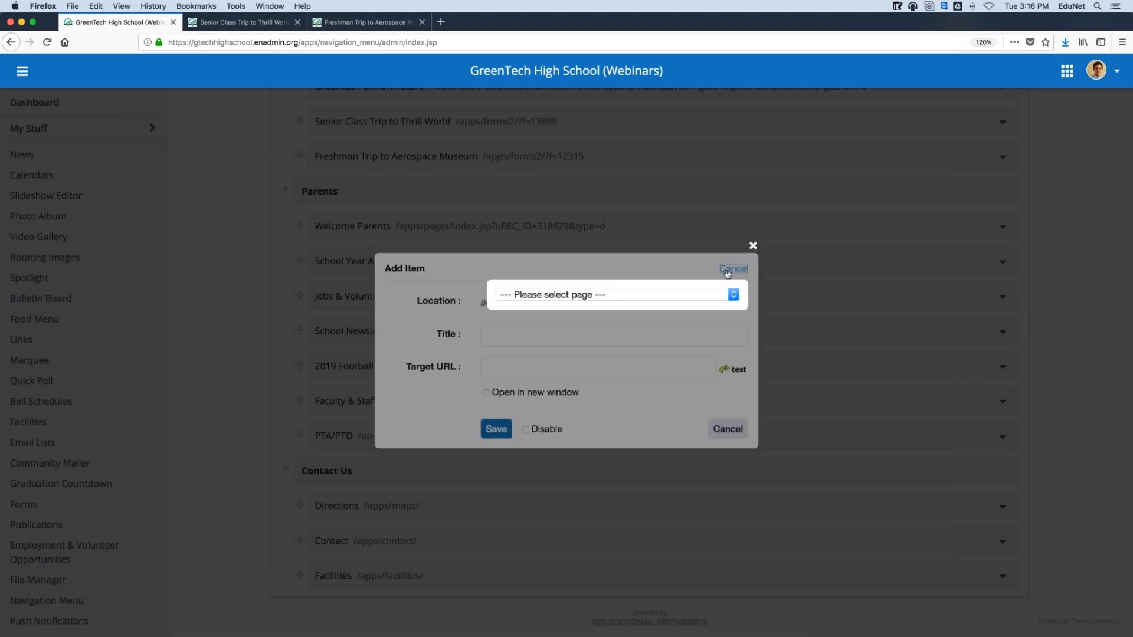
{"action": "left_click", "coordinate": [602, 296]}
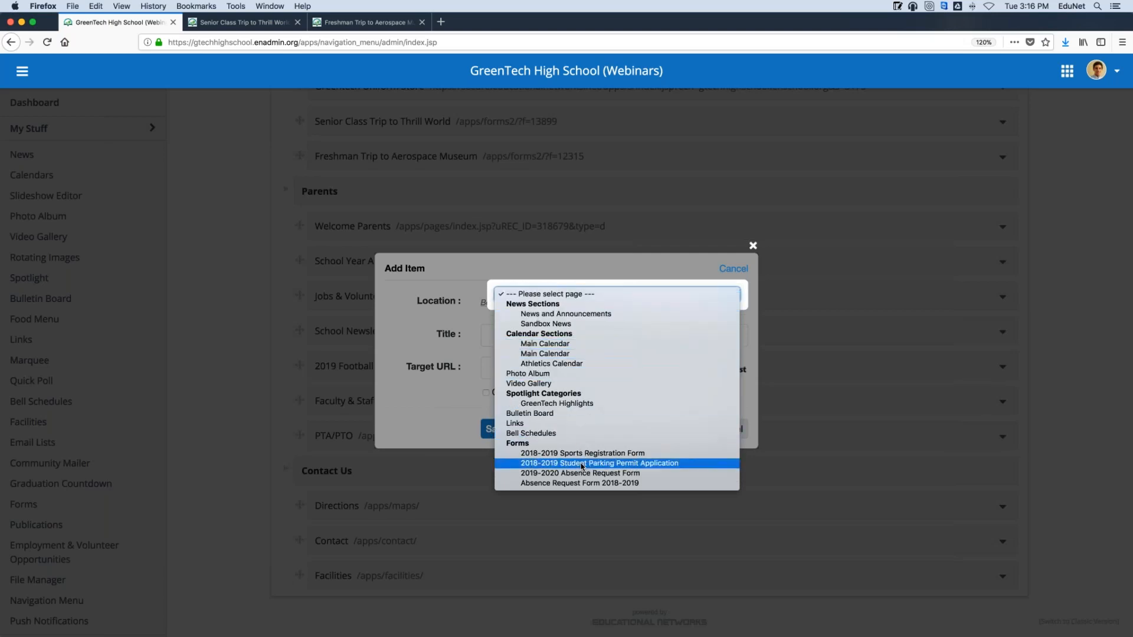
{"action": "scroll", "coordinate": [582, 527], "scroll_direction": "down", "scroll_amount": 4}
{"action": "scroll", "coordinate": [582, 527], "scroll_direction": "down", "scroll_amount": 12}
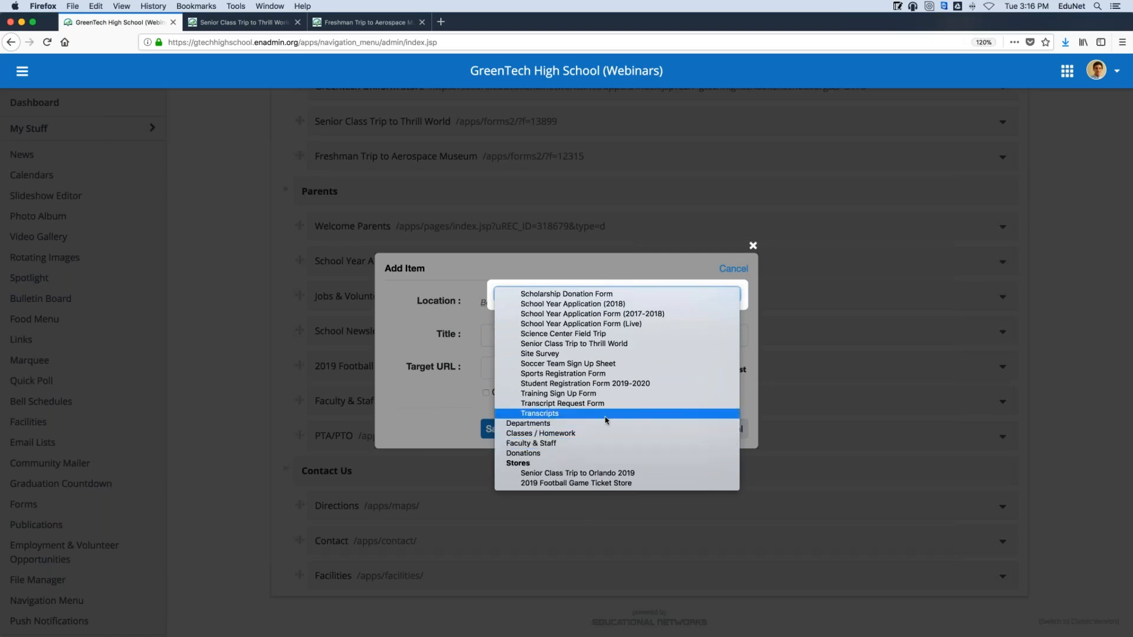
{"action": "left_click", "coordinate": [620, 344]}
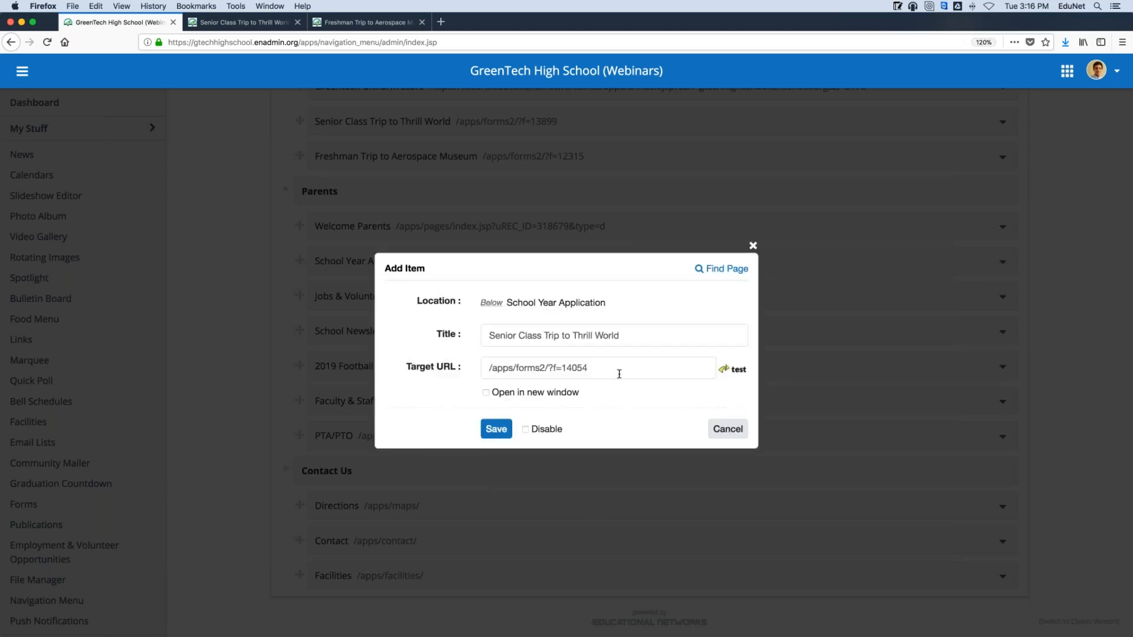
{"action": "left_click", "coordinate": [497, 429]}
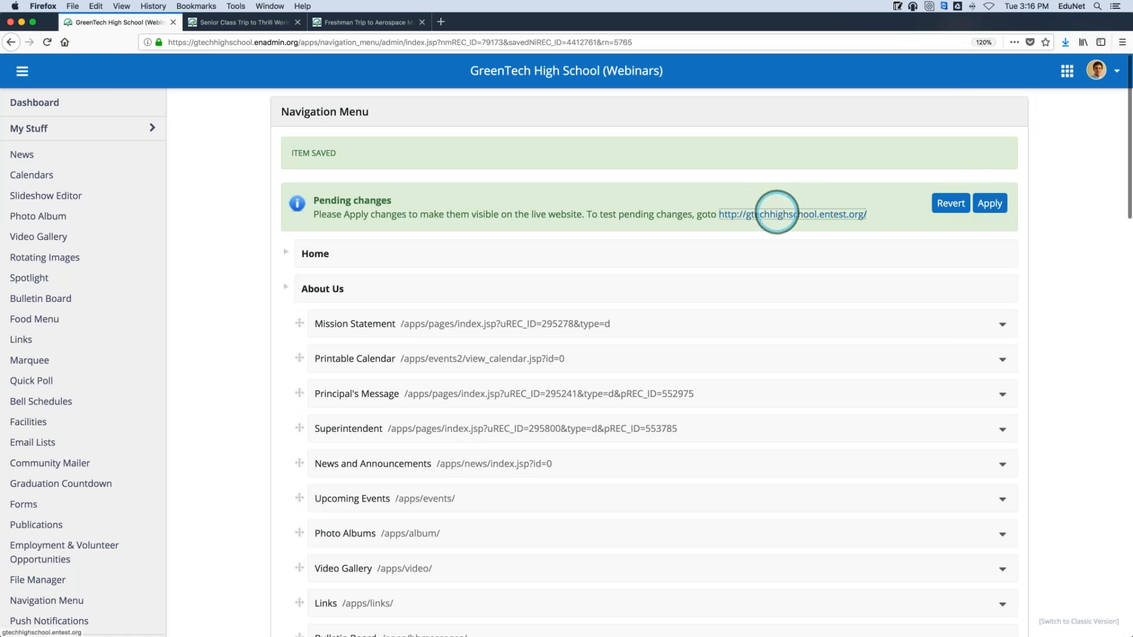
- Open the test website for the pending changes and follow the Senior Class Trip to Thrill World link under Parents
{"action": "left_click", "coordinate": [777, 214]}
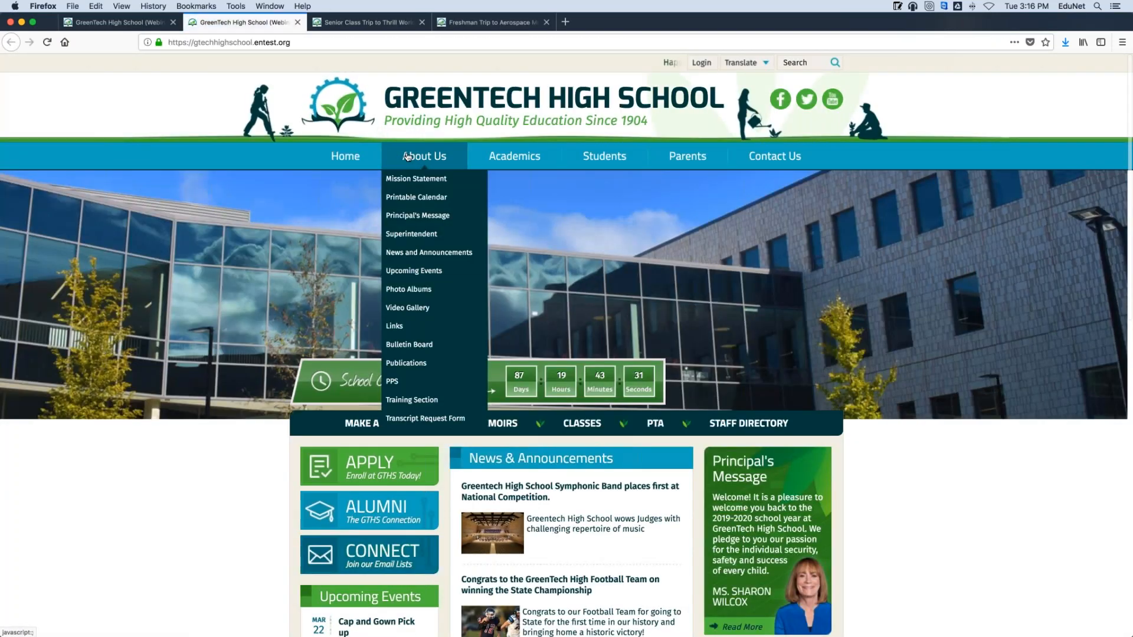
{"action": "mouse_move", "coordinate": [617, 164]}
{"action": "mouse_move", "coordinate": [530, 164]}
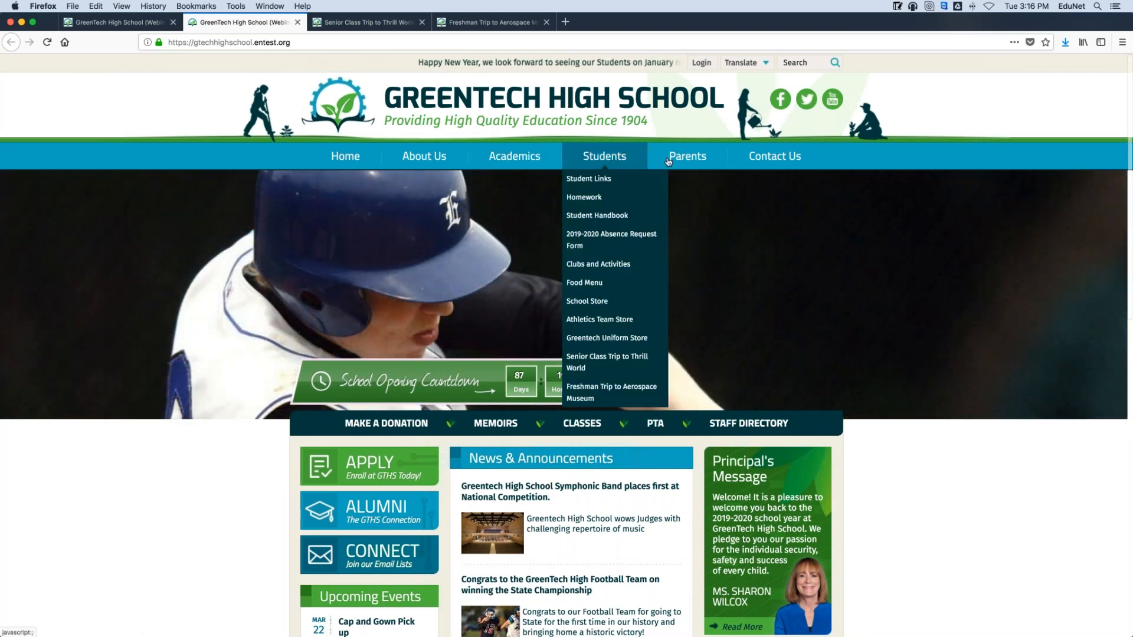
{"action": "mouse_move", "coordinate": [679, 161]}
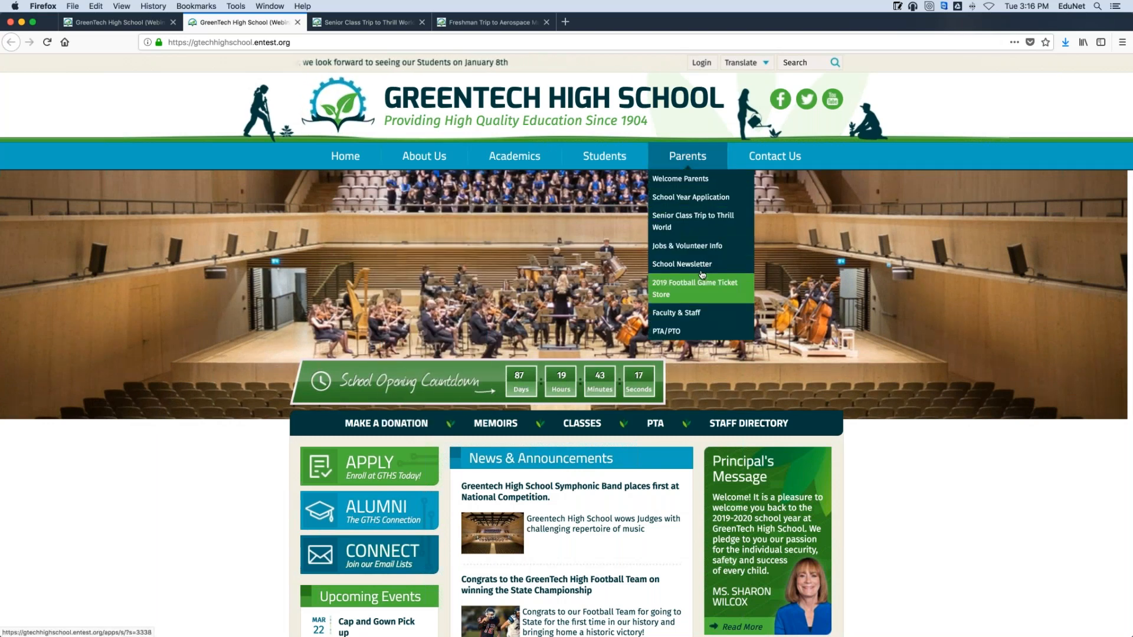
{"action": "left_click", "coordinate": [702, 224]}
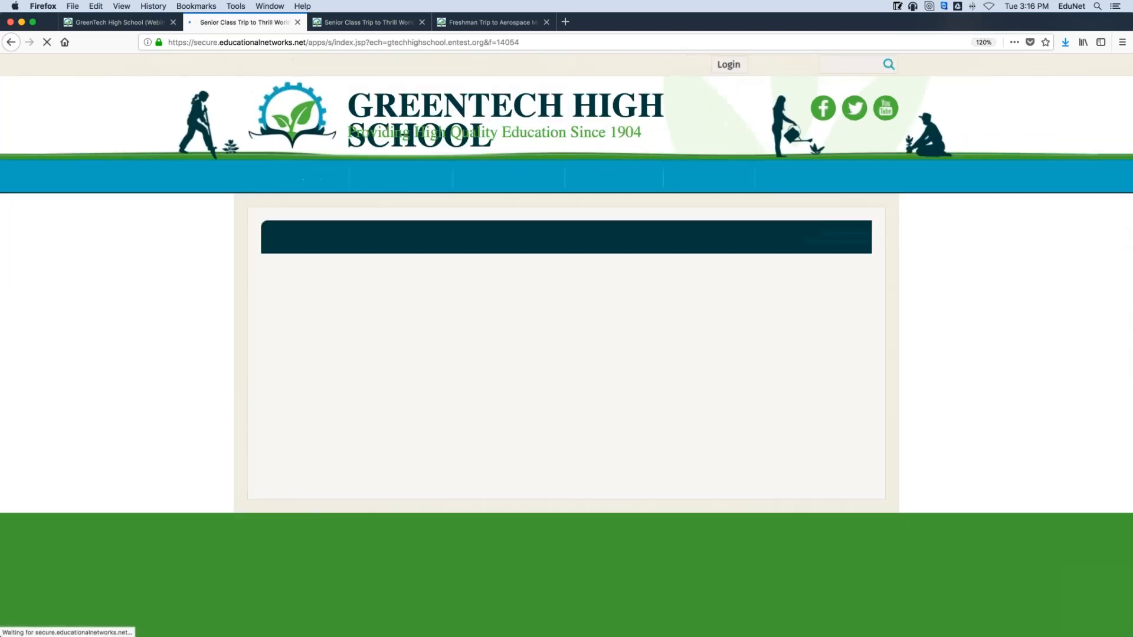
- Review the linked trip form on the test site, from the student information through the payment fields
{"action": "scroll", "coordinate": [567, 343], "scroll_direction": "down", "scroll_amount": 10}
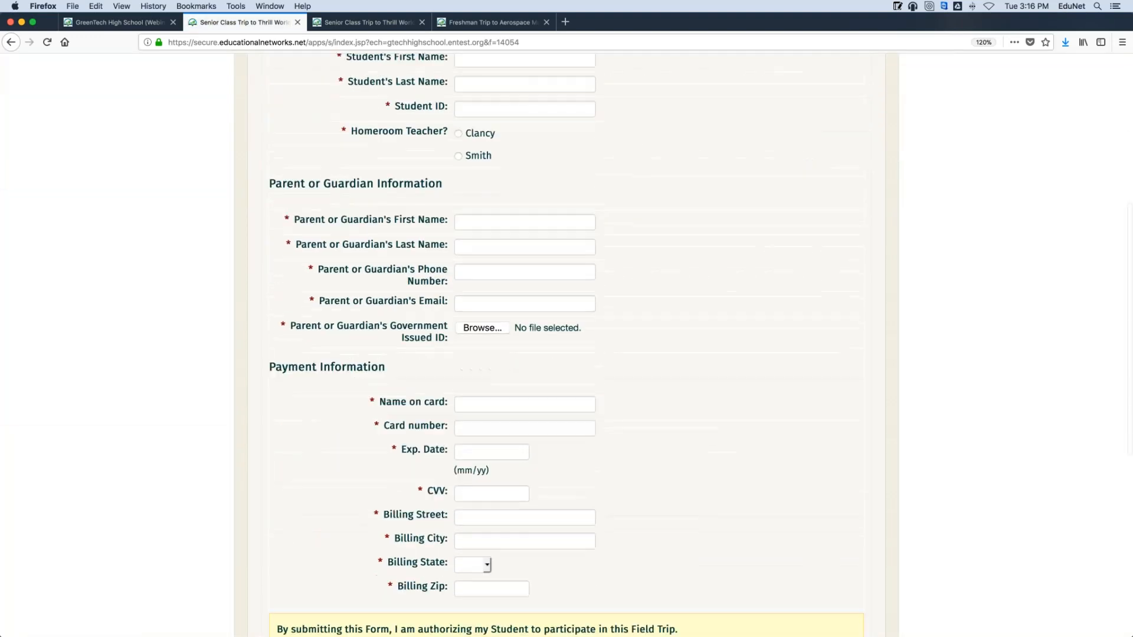
{"action": "scroll", "coordinate": [567, 342], "scroll_direction": "down", "scroll_amount": 3}
{"action": "scroll", "coordinate": [567, 343], "scroll_direction": "up", "scroll_amount": 15}
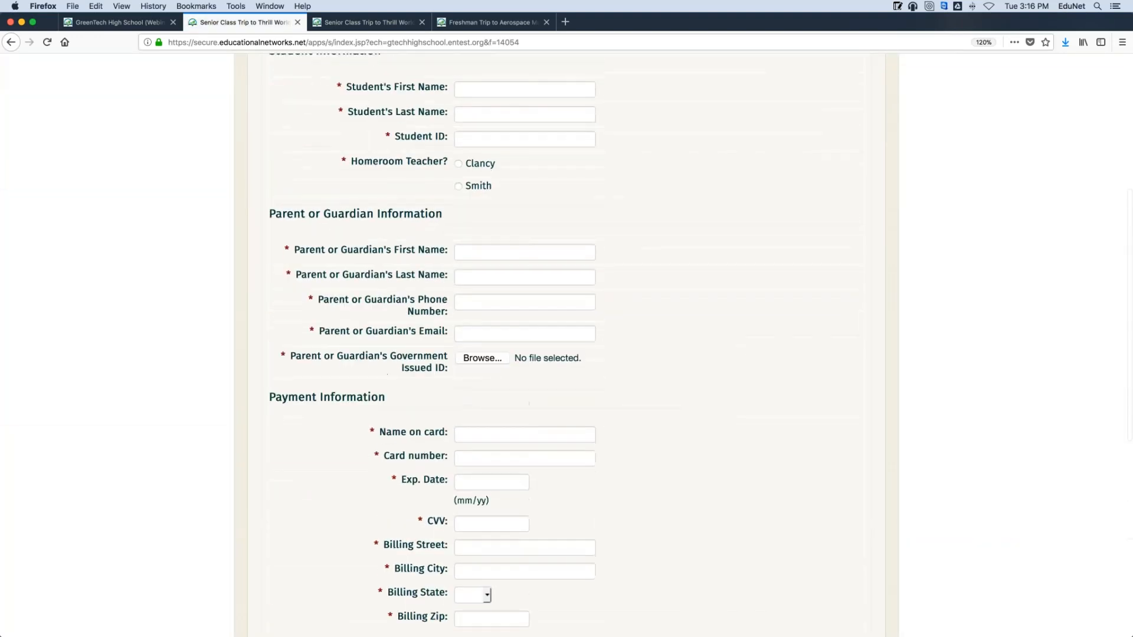
{"action": "scroll", "coordinate": [567, 346], "scroll_direction": "down", "scroll_amount": 6}
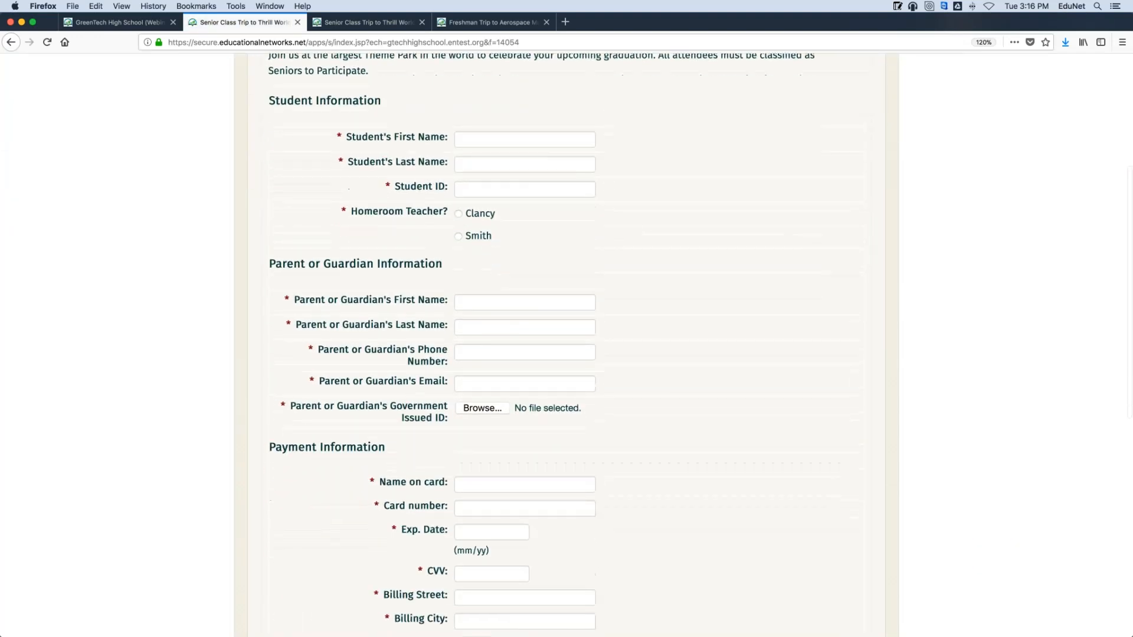
{"action": "scroll", "coordinate": [627, 224], "scroll_direction": "down", "scroll_amount": 2}
{"action": "scroll", "coordinate": [641, 224], "scroll_direction": "up", "scroll_amount": 8}
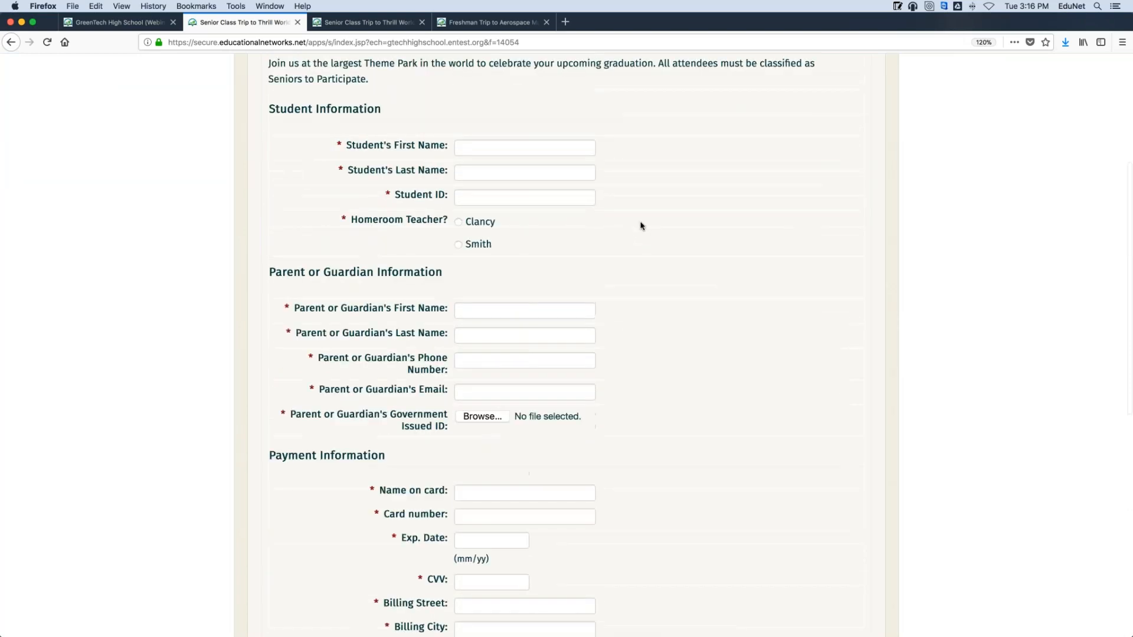
- Return to the Navigation Menu admin page and apply the pending changes to the live website
{"action": "left_click", "coordinate": [394, 26]}
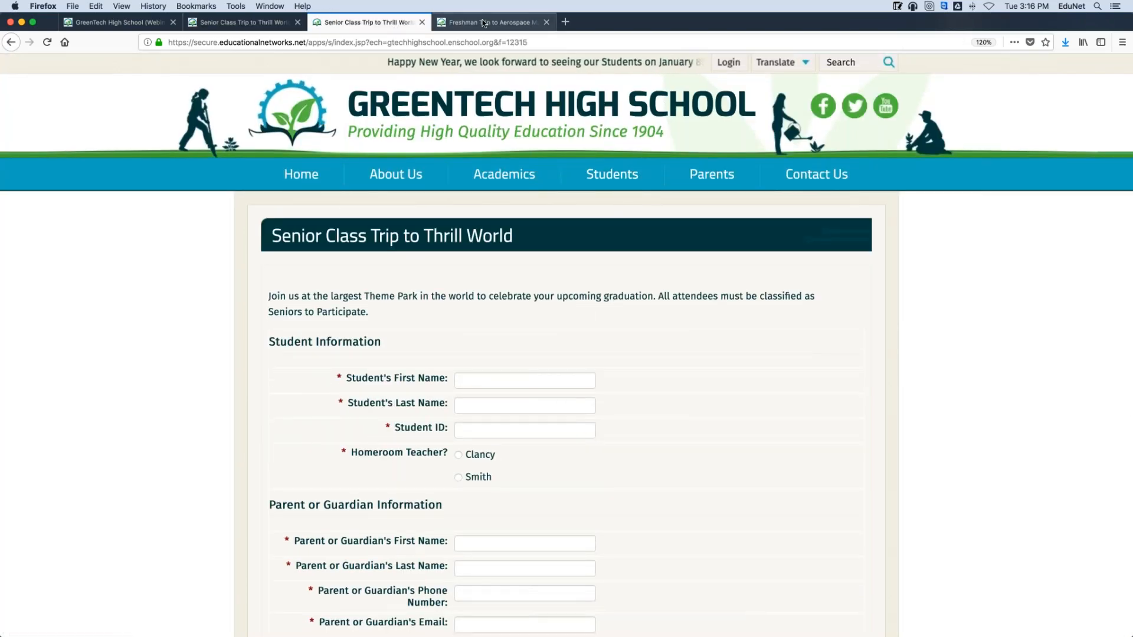
{"action": "left_click", "coordinate": [486, 24]}
{"action": "left_click", "coordinate": [127, 24]}
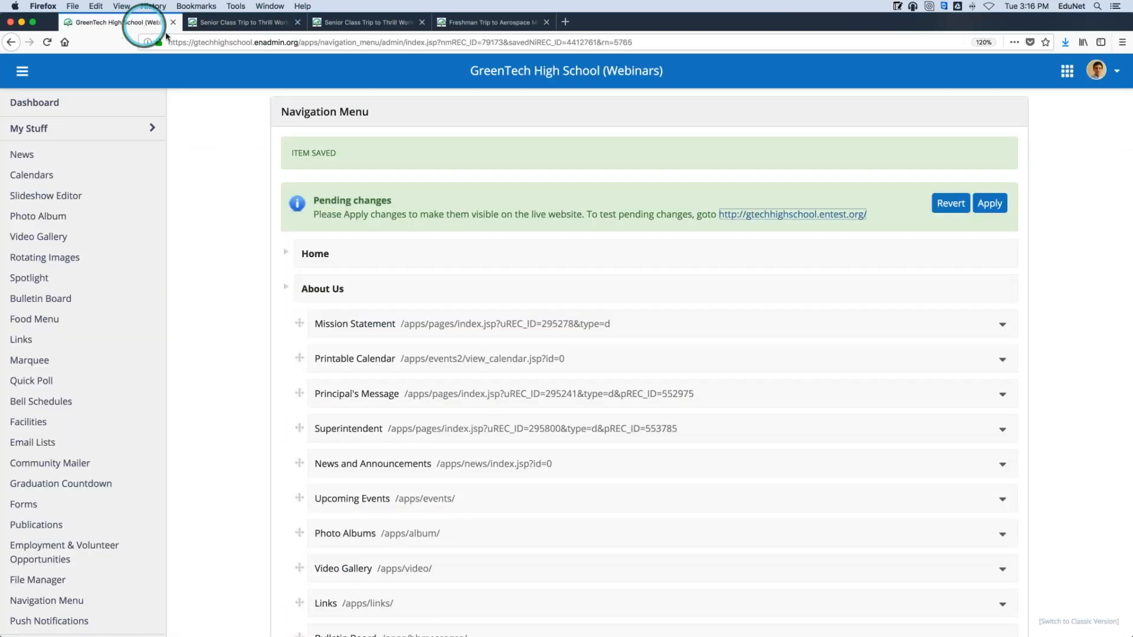
{"action": "left_click", "coordinate": [1001, 205]}
{"action": "left_click", "coordinate": [613, 289]}
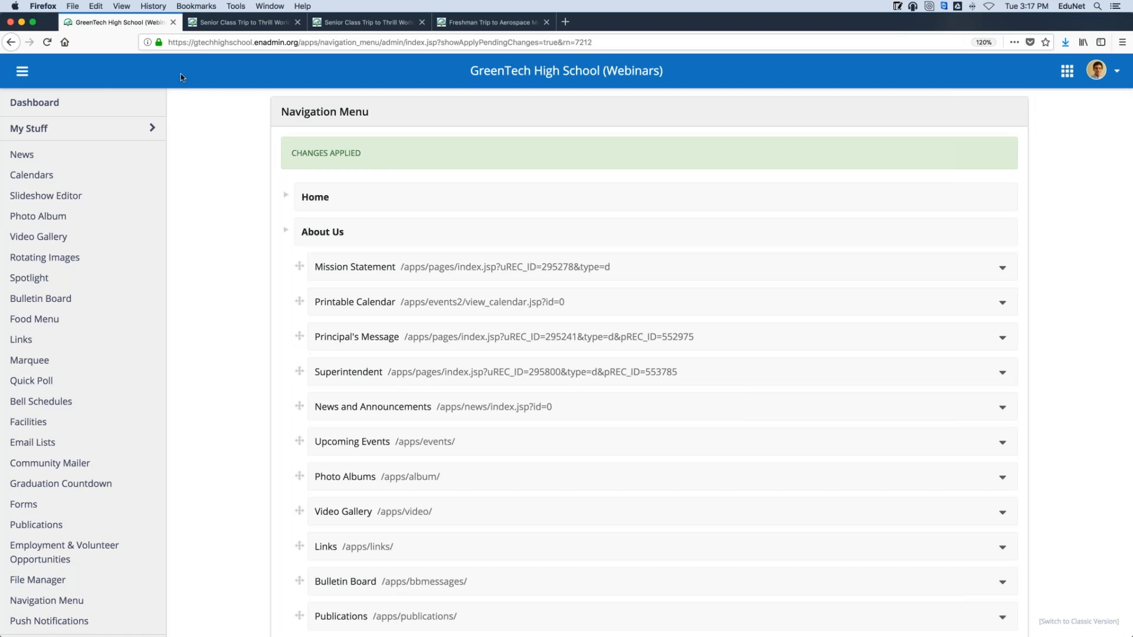
- Open the Merchant Accounts page of the website admin
{"action": "scroll", "coordinate": [157, 479], "scroll_direction": "down", "scroll_amount": 10}
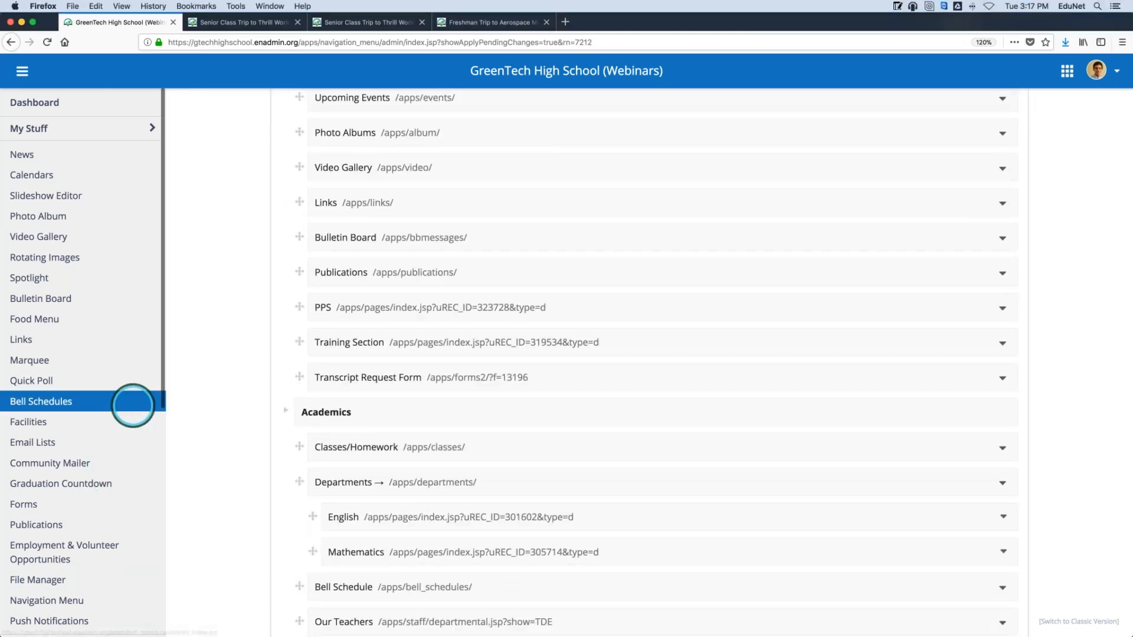
{"action": "scroll", "coordinate": [132, 403], "scroll_direction": "down", "scroll_amount": 12}
{"action": "left_click", "coordinate": [98, 597]}
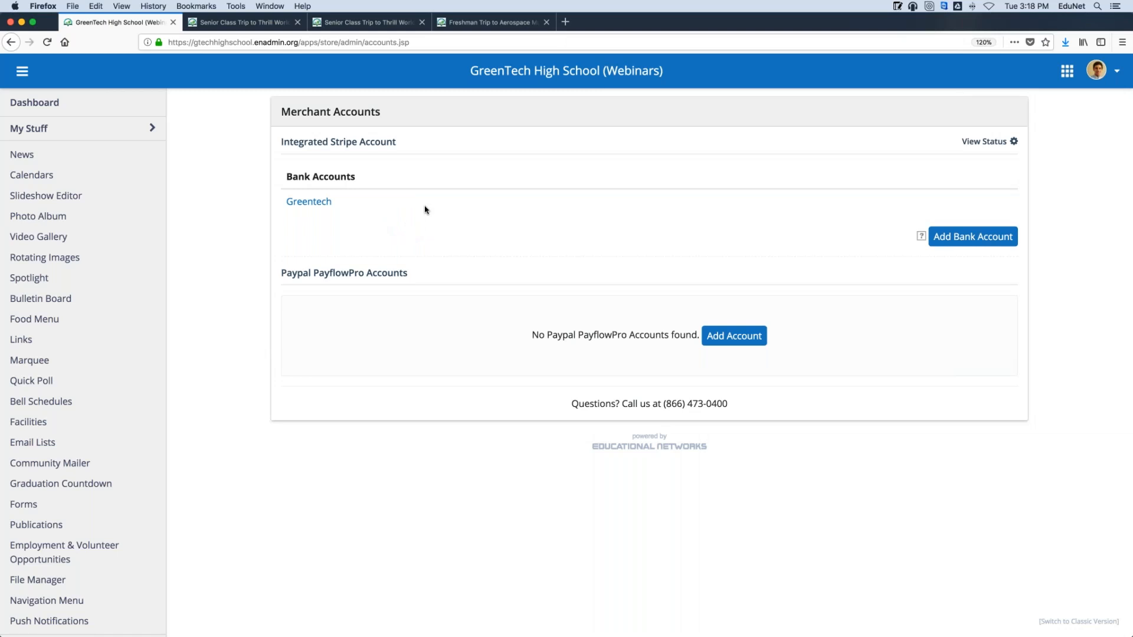
- Copy the URL from the Webinar Link note in the MiniNote app and close the notes
{"action": "left_click", "coordinate": [897, 6]}
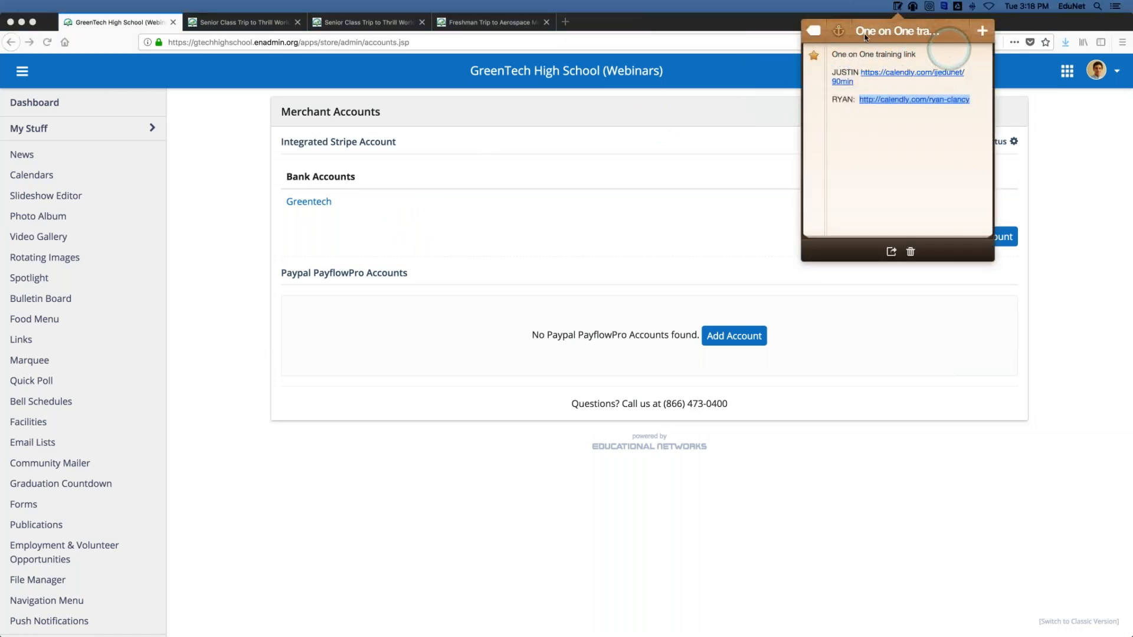
{"action": "left_click", "coordinate": [811, 32]}
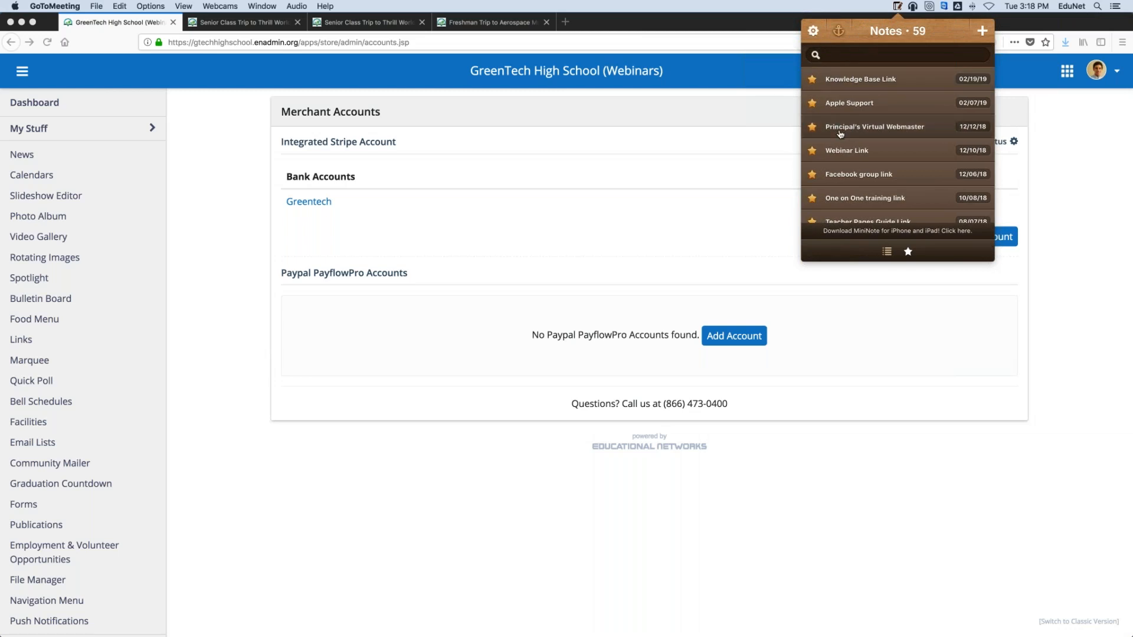
{"action": "left_click", "coordinate": [839, 151]}
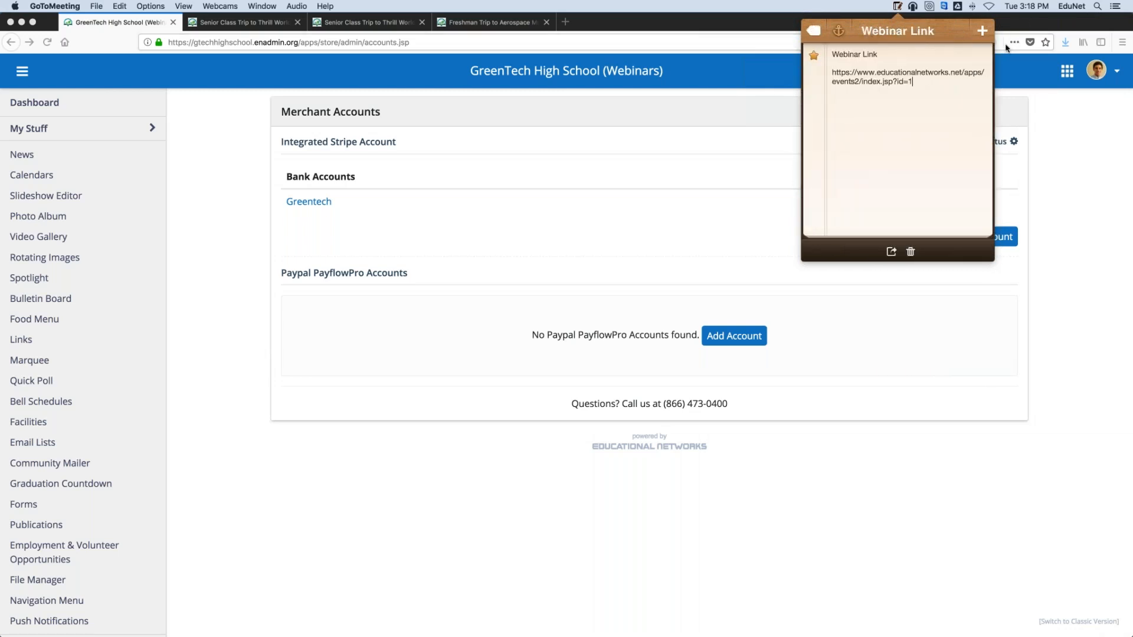
{"action": "left_click_drag", "start_coordinate": [921, 82], "coordinate": [838, 72]}
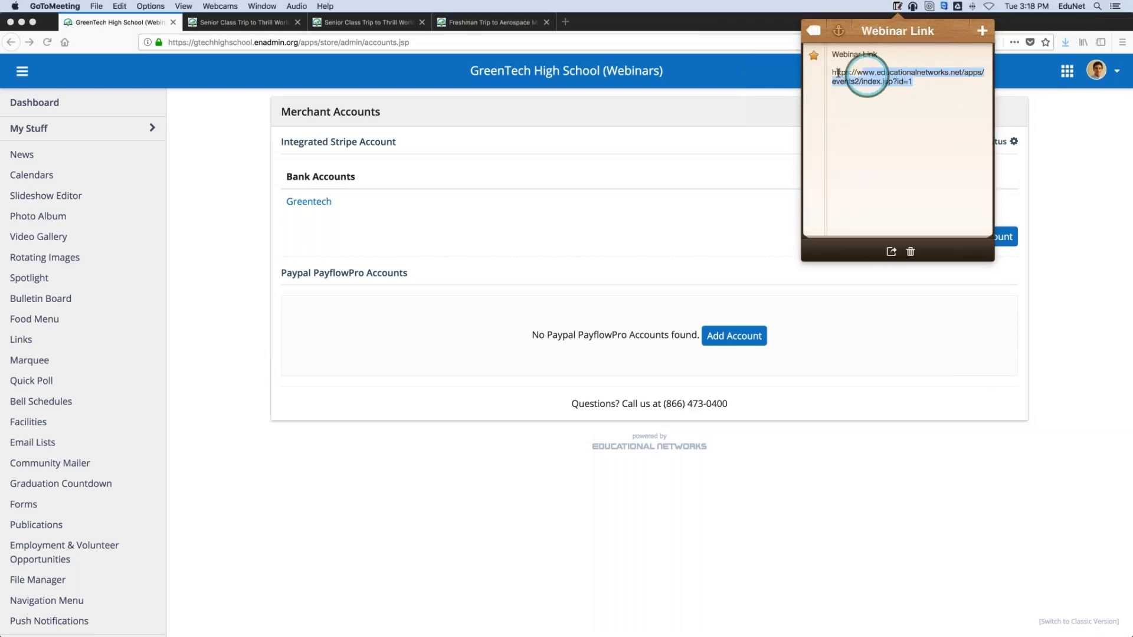
{"action": "right_click", "coordinate": [888, 74]}
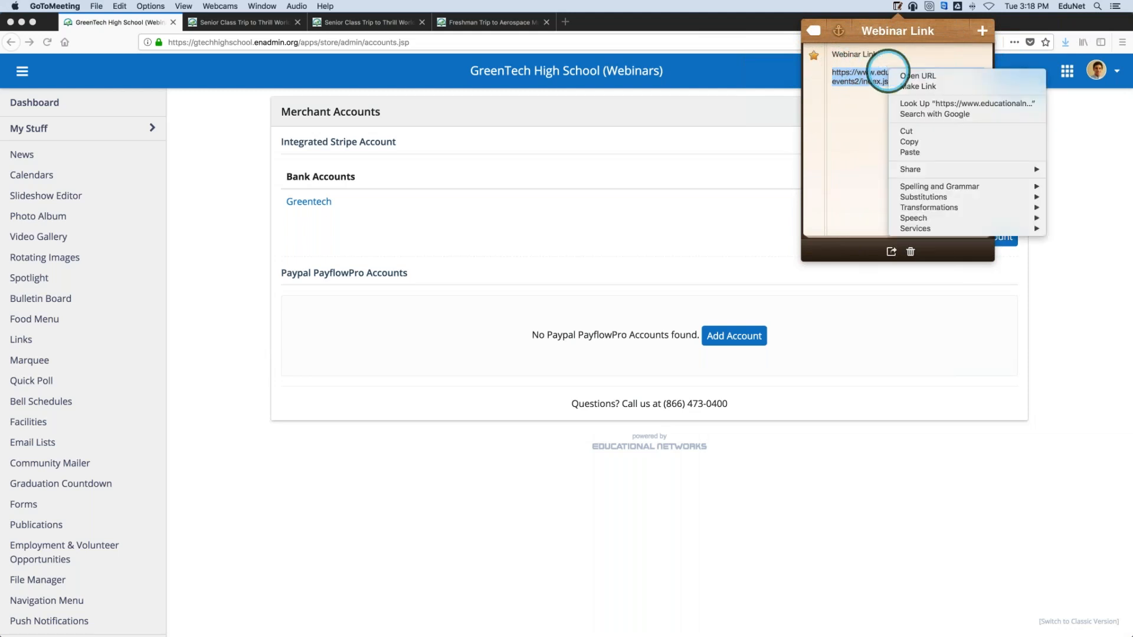
{"action": "left_click", "coordinate": [912, 141]}
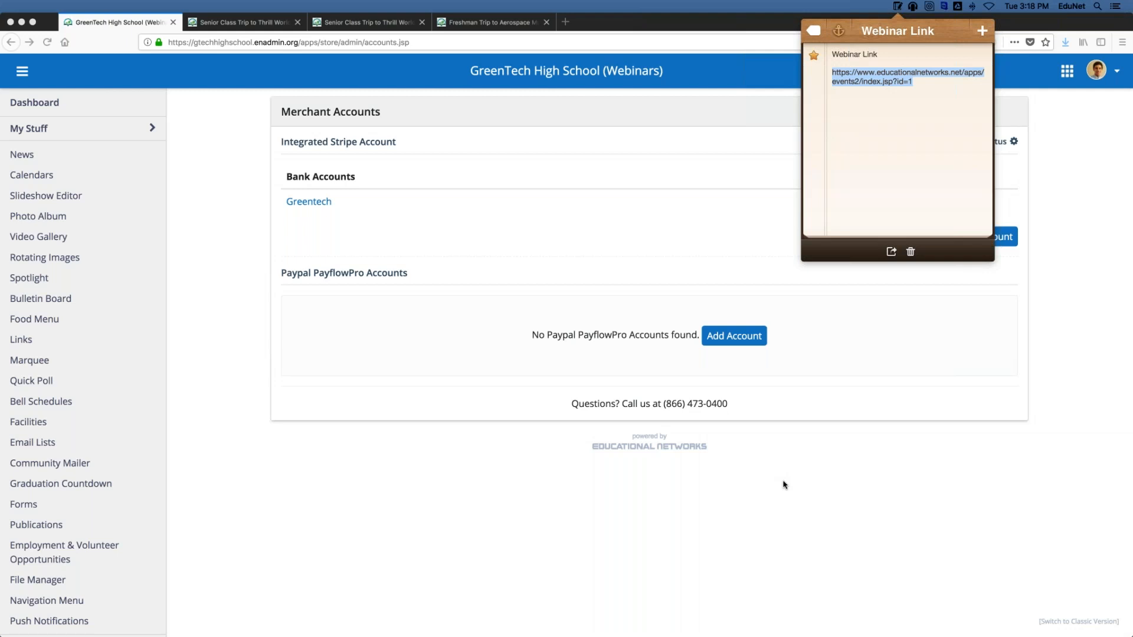
{"action": "left_click", "coordinate": [899, 8]}
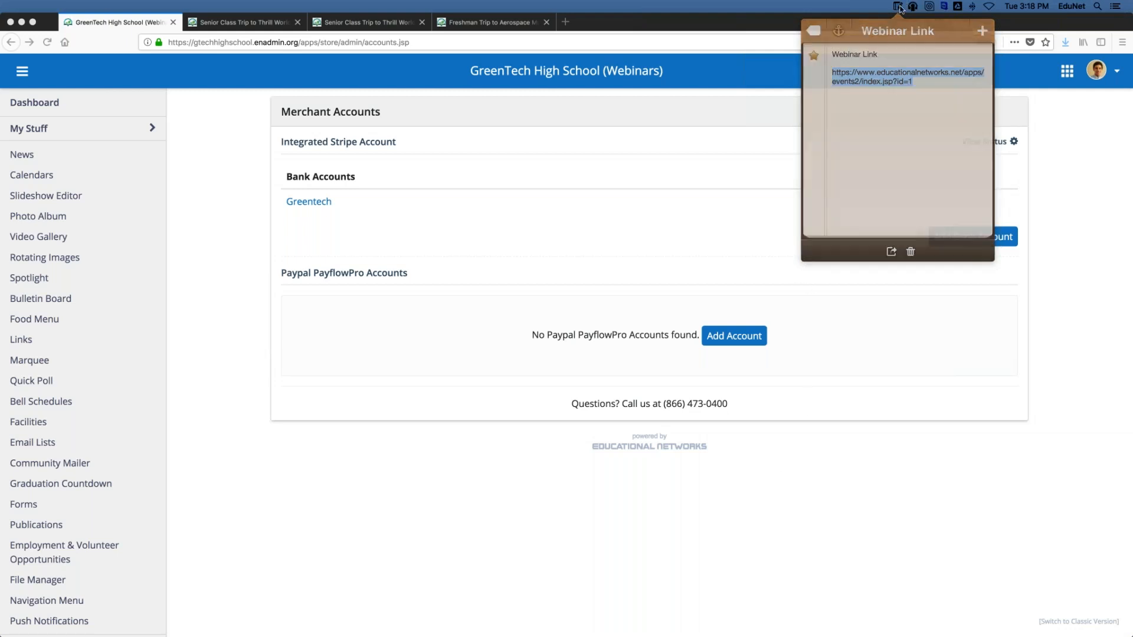
- Switch to the permission slip presentation in Preview and show its page 25, "Thank you!", as a slideshow
{"action": "left_click", "coordinate": [579, 607]}
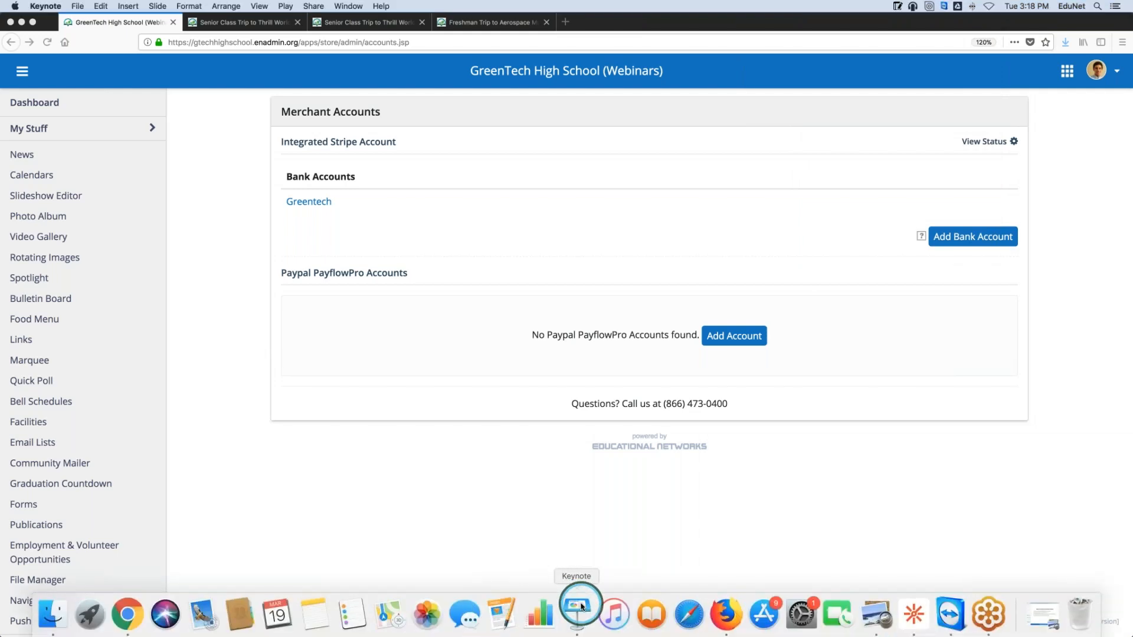
{"action": "left_click", "coordinate": [1043, 615]}
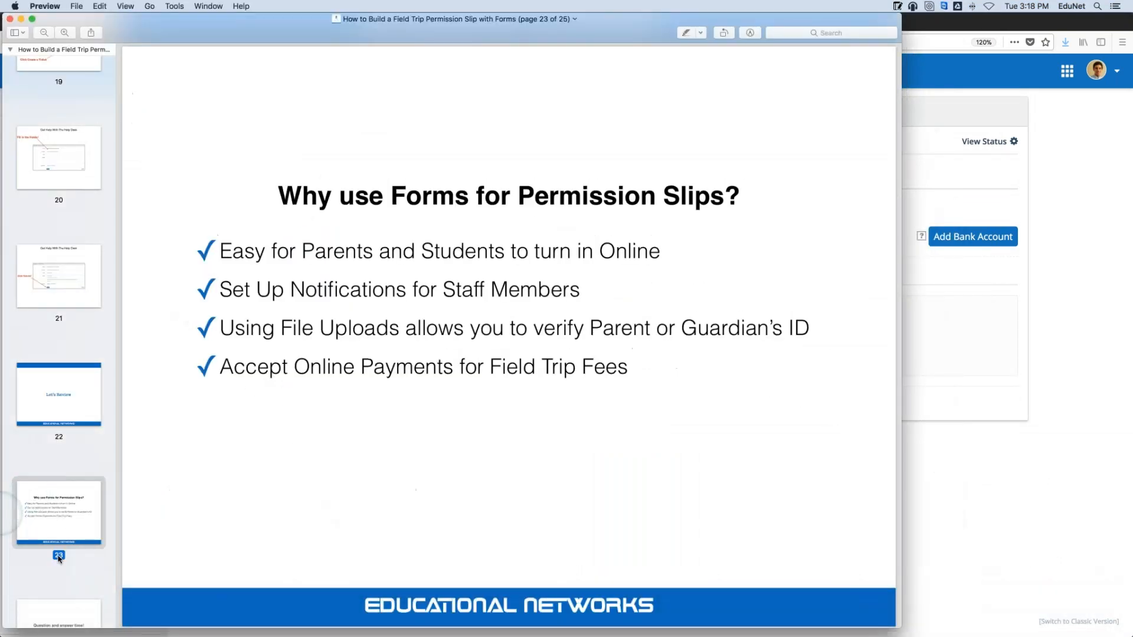
{"action": "scroll", "coordinate": [58, 531], "scroll_direction": "down", "scroll_amount": 5}
{"action": "left_click", "coordinate": [69, 560]}
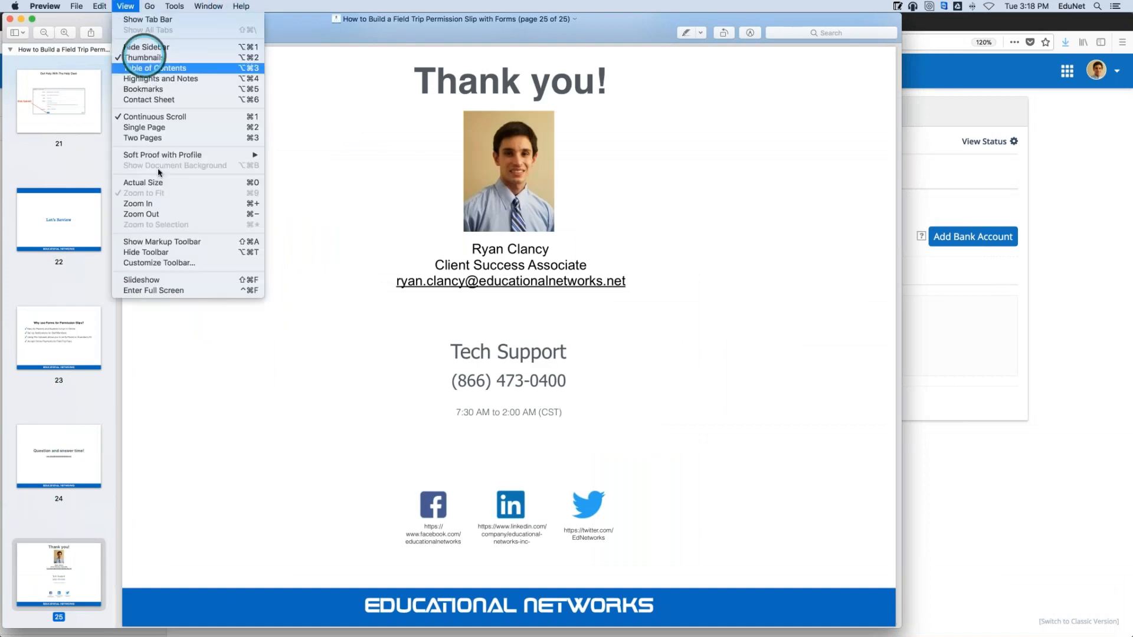
{"action": "left_click", "coordinate": [152, 279]}
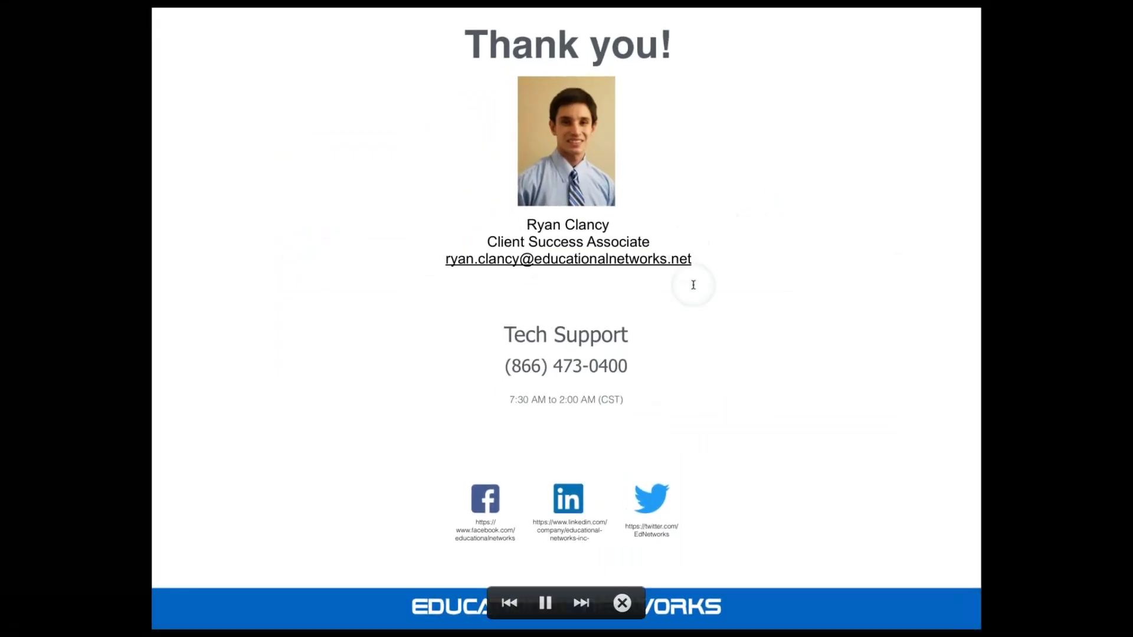